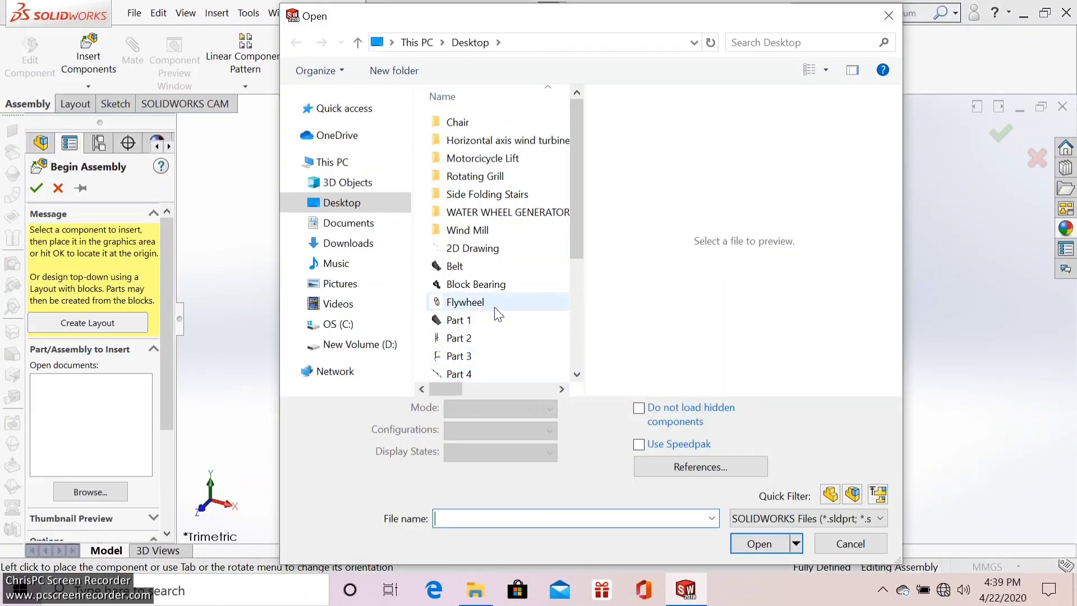
Step: Place the Part 1 concrete slope and give the scene a dark studio background
double_click(451, 320)
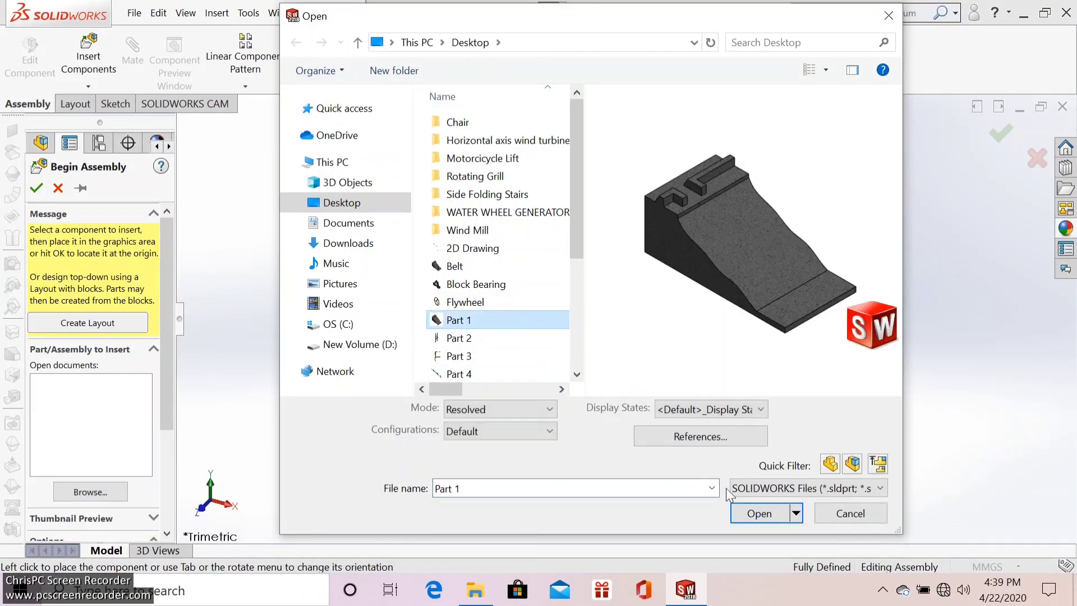
left_click(726, 378)
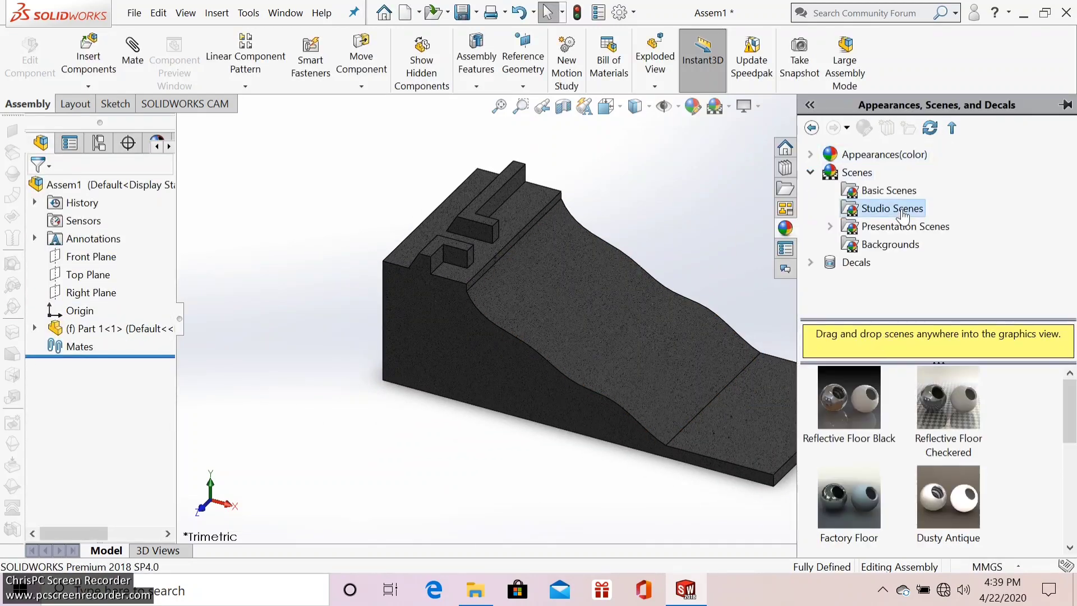
left_click_drag(849, 397, 677, 212)
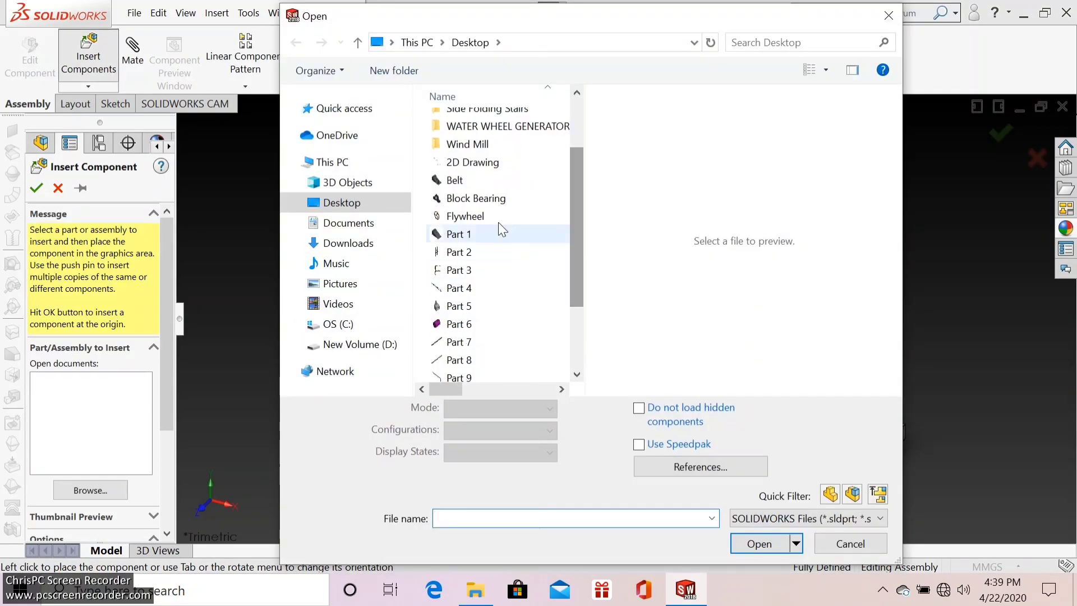
Step: Insert the green Part 2 frame and seat its foot coincident on the slope's flat base
left_click(729, 515)
left_click(785, 412)
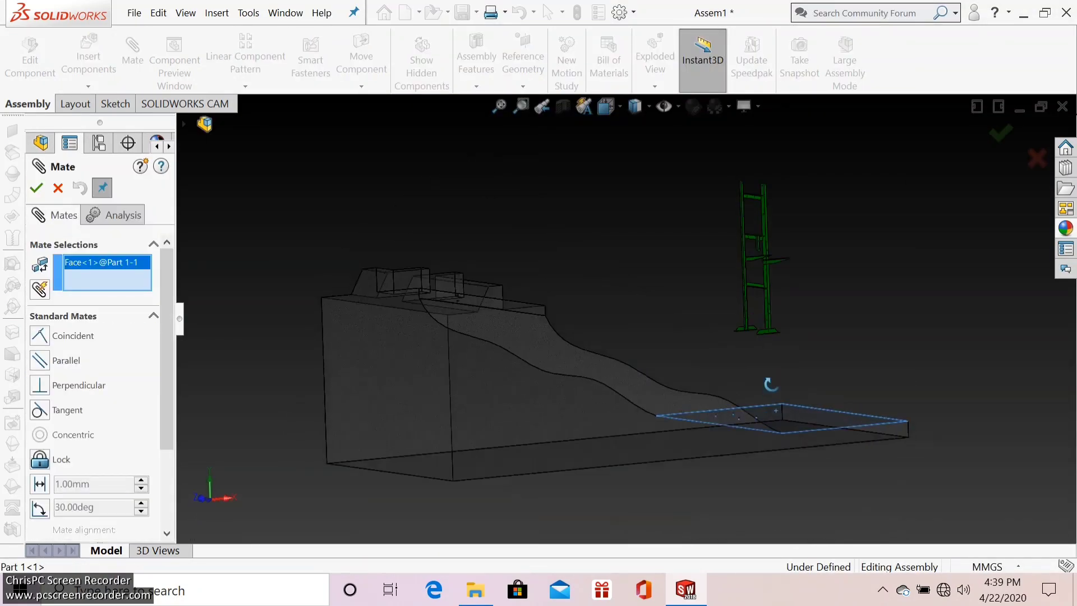
left_click(908, 257)
scroll(500, 362, "down", 5)
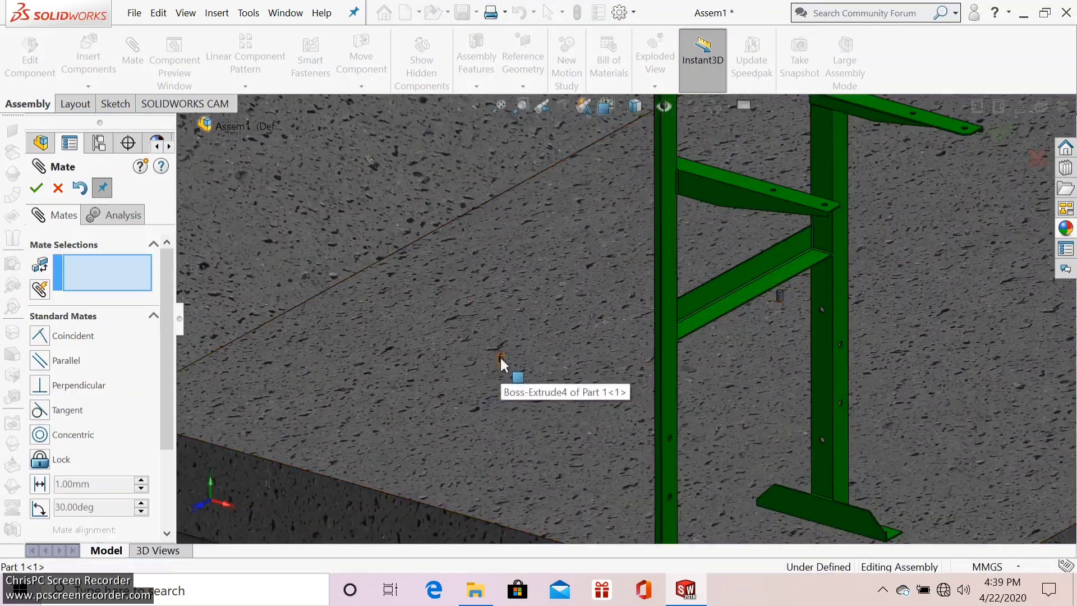
Step: Add Concentric mates aligning both frame foot holes with the concrete base holes
left_click(617, 434)
left_click(818, 452)
scroll(726, 240, "up", 5)
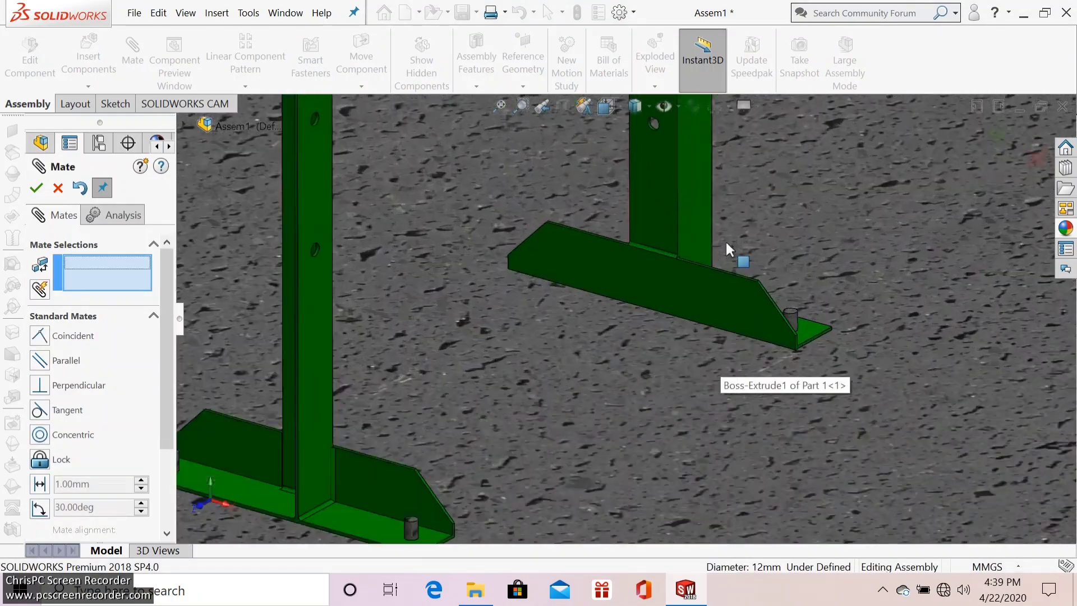
scroll(860, 391, "down", 3)
scroll(785, 336, "down", 3)
left_click(783, 335)
key("Escape")
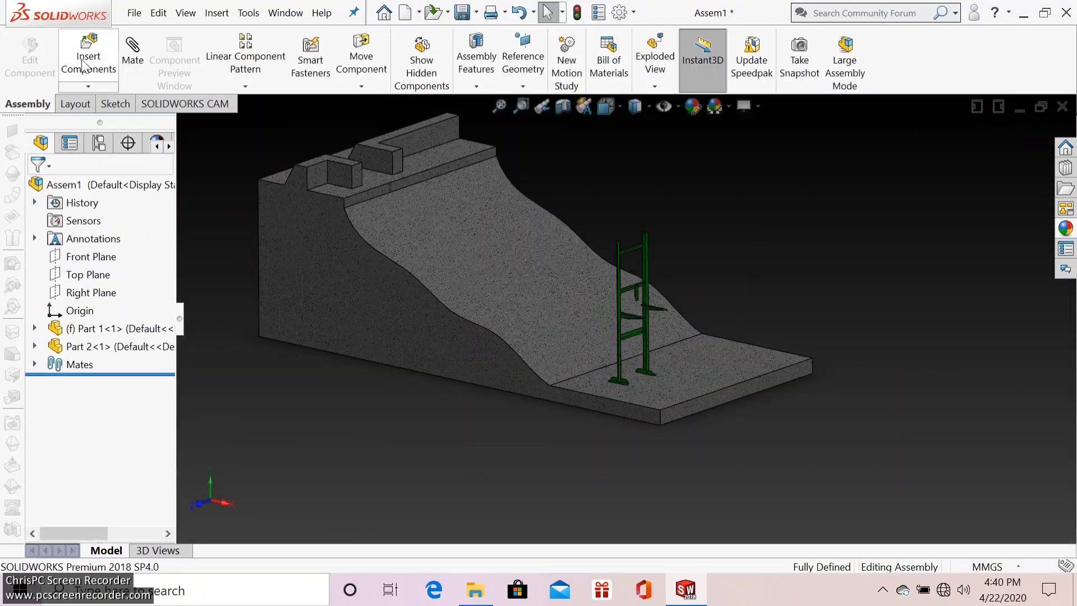
Step: Insert the yellow Part 3 bracket and mate a face coincident with the green frame
left_click(83, 65)
key("Return")
left_click(586, 250)
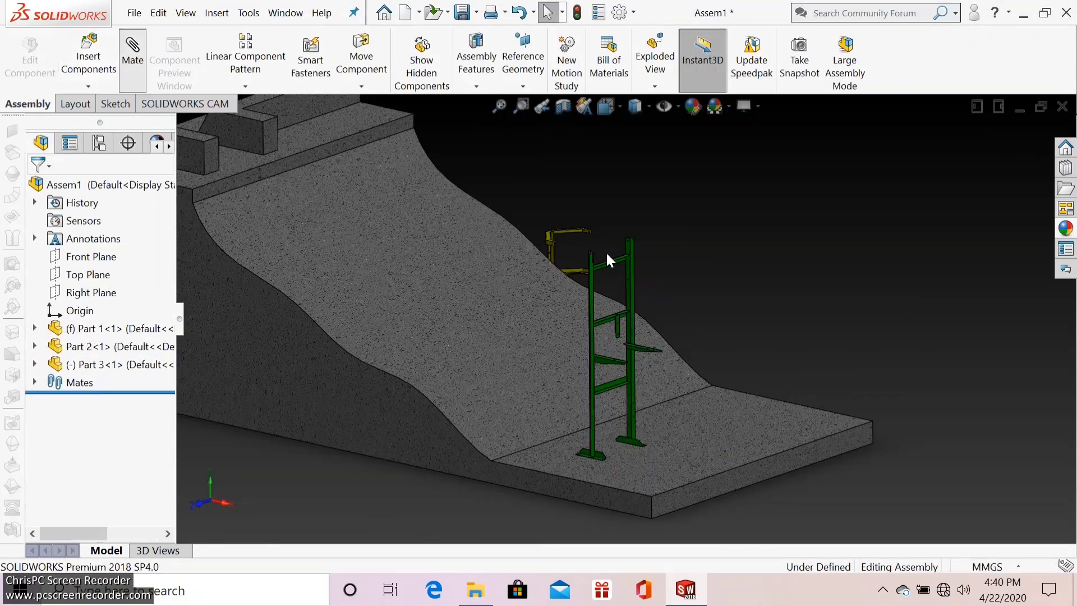
scroll(554, 258, "up", 3)
scroll(625, 351, "up", 3)
left_click(624, 352)
key("Return")
Step: Mate the yellow bracket's holes concentric with the matching holes on the green frame
scroll(630, 335, "up", 5)
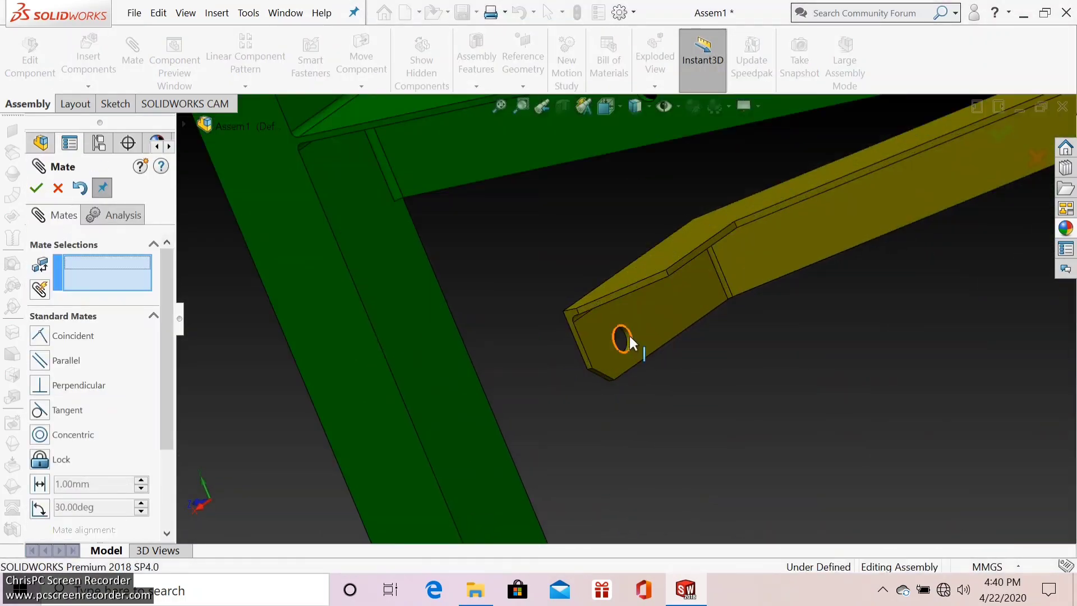
left_click(628, 332)
scroll(502, 179, "down", 3)
scroll(502, 178, "up", 5)
left_click(575, 285)
key("Return")
scroll(707, 357, "down", 5)
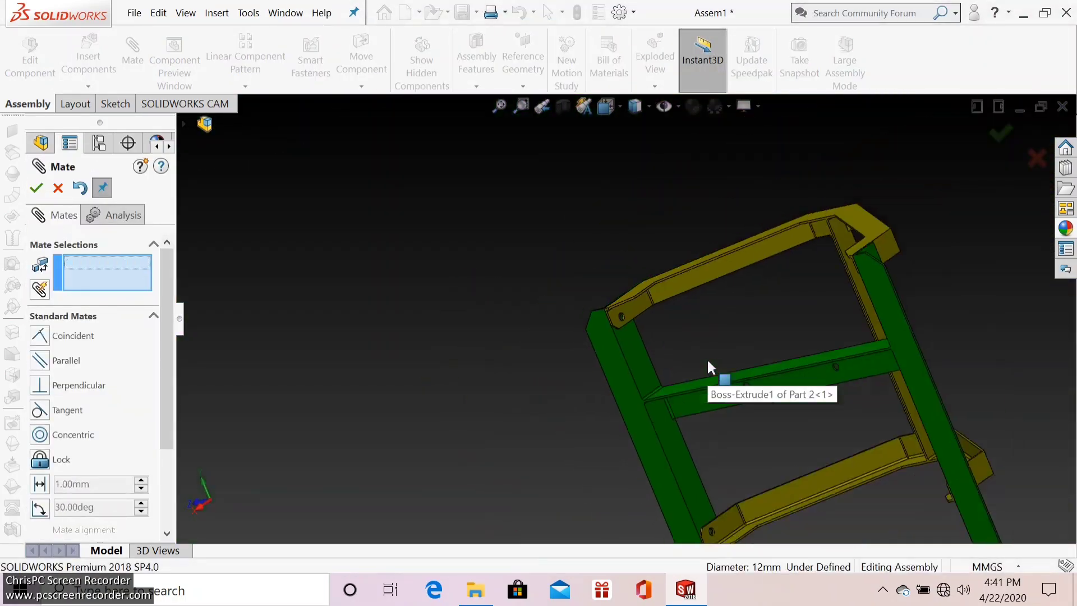
scroll(736, 381, "up", 5)
left_click(651, 317)
scroll(766, 425, "down", 5)
middle_click_drag(766, 425, 721, 420)
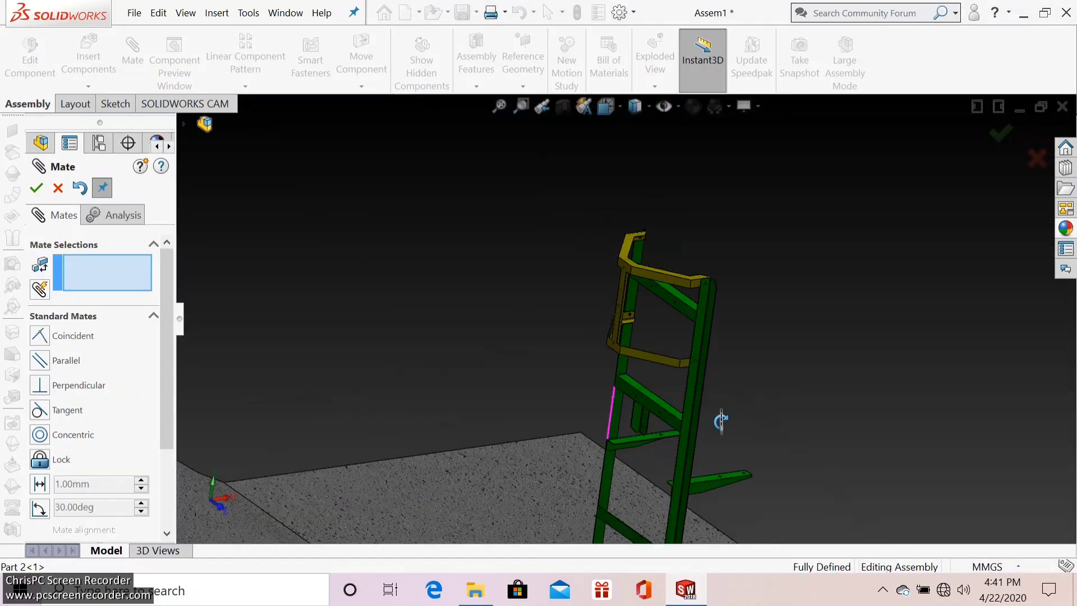
Step: Insert the green Part 4 truss into the assembly
left_click(36, 188)
key("Escape")
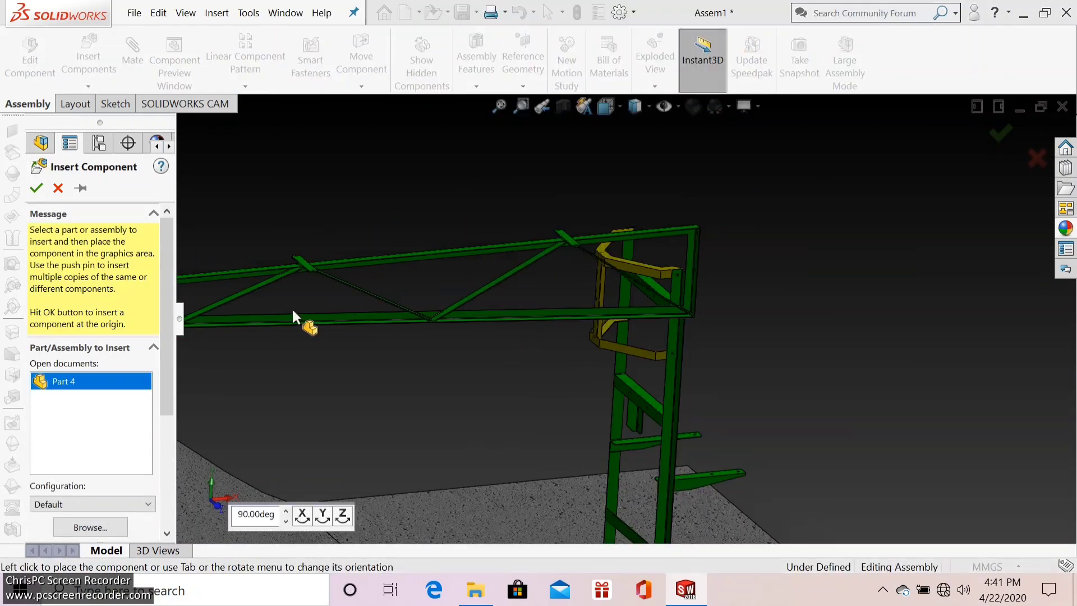
left_click(132, 49)
scroll(595, 281, "up", 5)
middle_click_drag(673, 295, 770, 304)
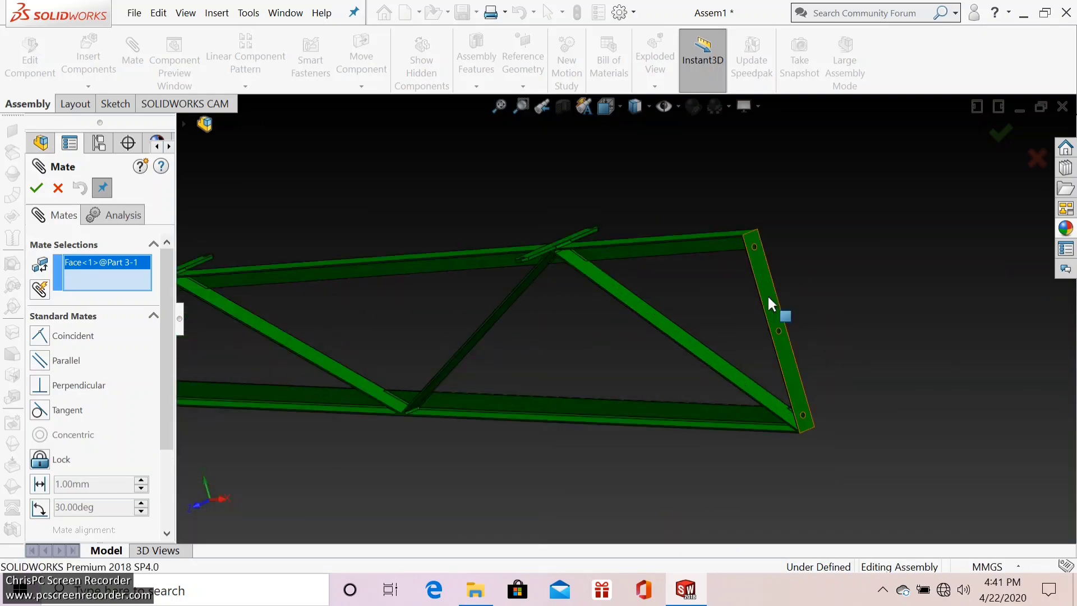
scroll(604, 419, "up", 5)
scroll(722, 365, "down", 5)
Step: Add two Concentric mates between the truss end holes and the yellow bracket holes
left_click(678, 278)
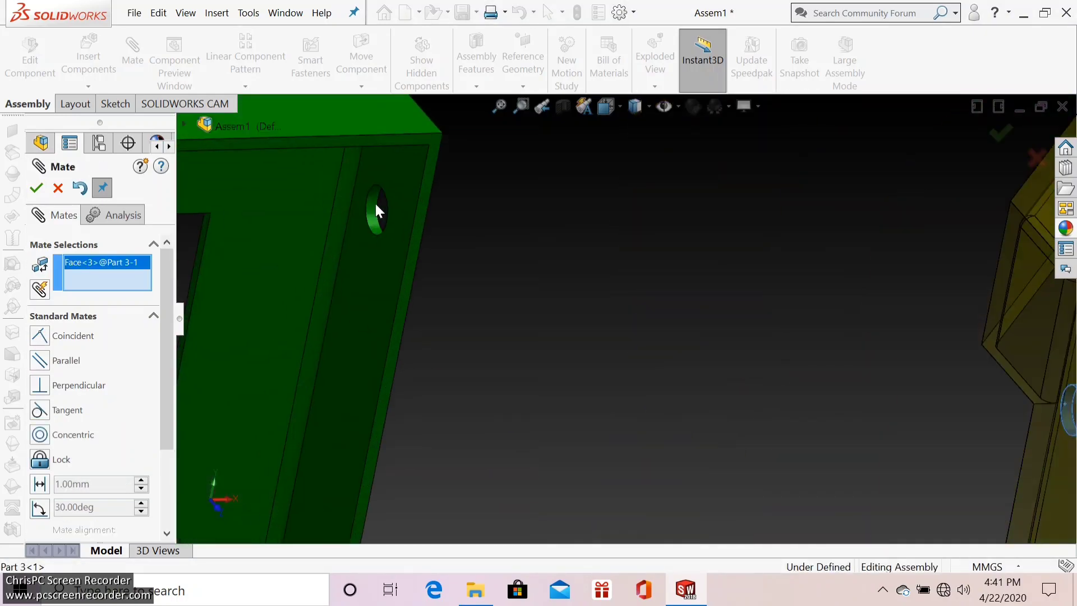
left_click(376, 204)
scroll(645, 373, "down", 3)
key("Return")
scroll(645, 373, "down", 5)
scroll(589, 299, "up", 5)
left_click(589, 299)
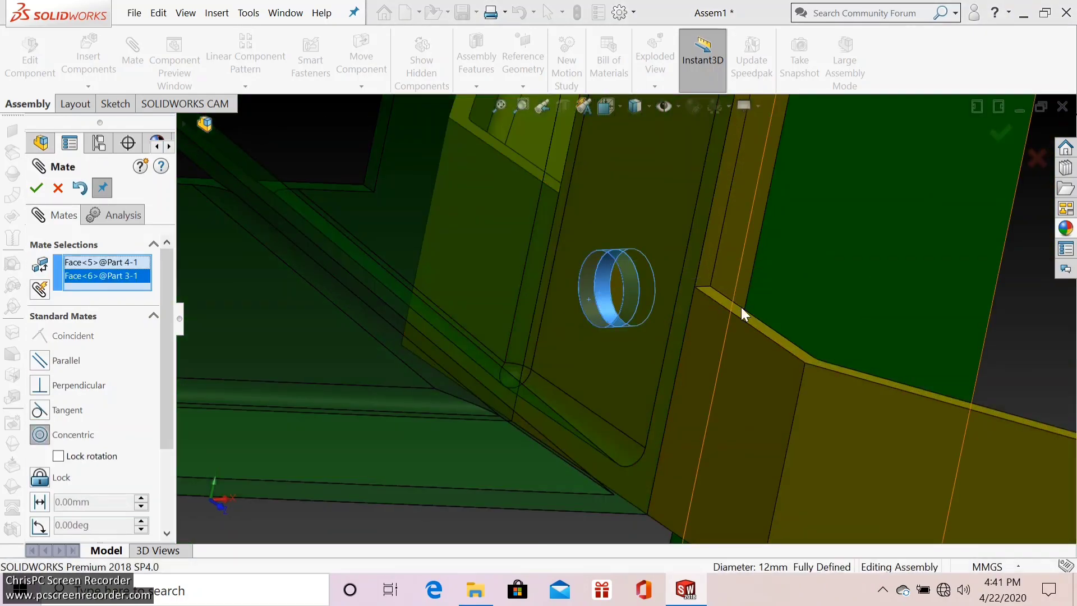
key("Return")
scroll(740, 313, "down", 5)
scroll(413, 289, "up", 5)
Step: Mate the truss top plate coincident with the concrete face at the slope's top
left_click(577, 303)
left_click(488, 230)
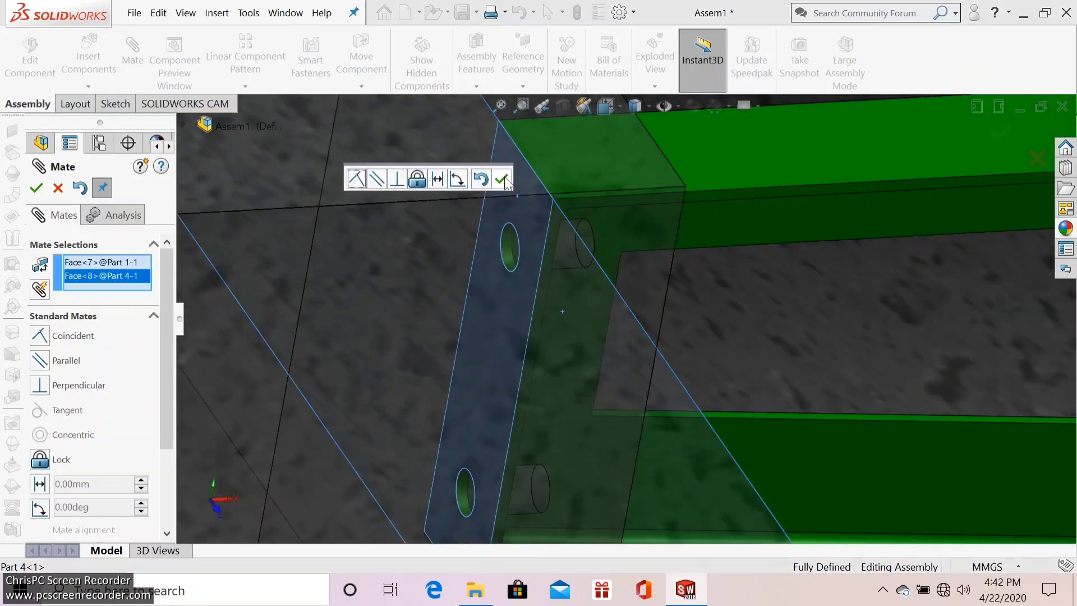
scroll(488, 230, "down", 2)
key("Escape")
scroll(409, 329, "down", 3)
scroll(410, 329, "down", 5)
Step: Insert the blue Part 5 housing and centre its tab between the frame legs with a Width mate
left_click(88, 56)
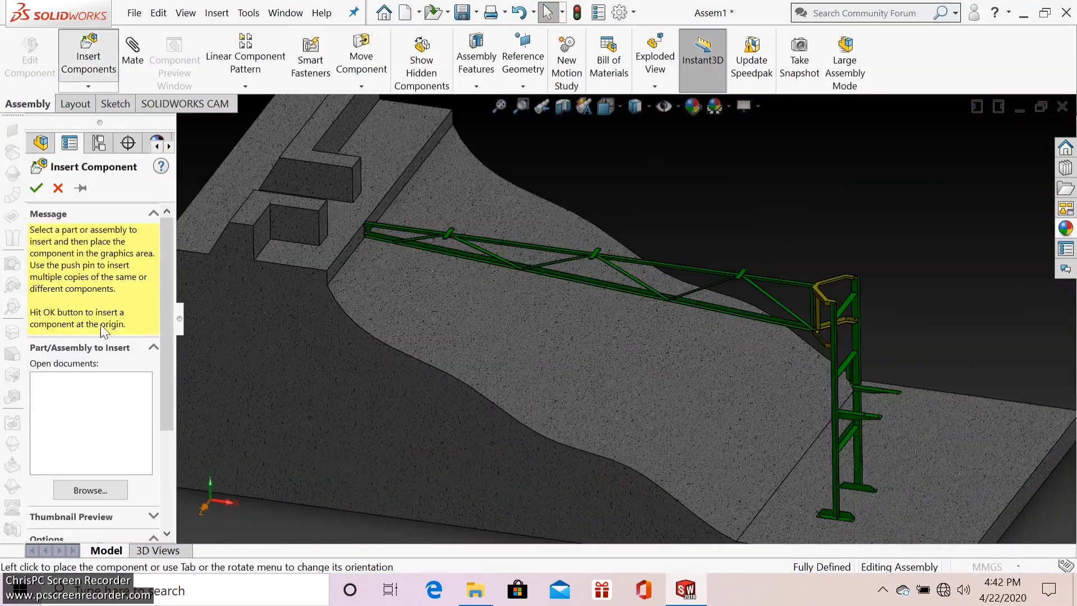
double_click(468, 322)
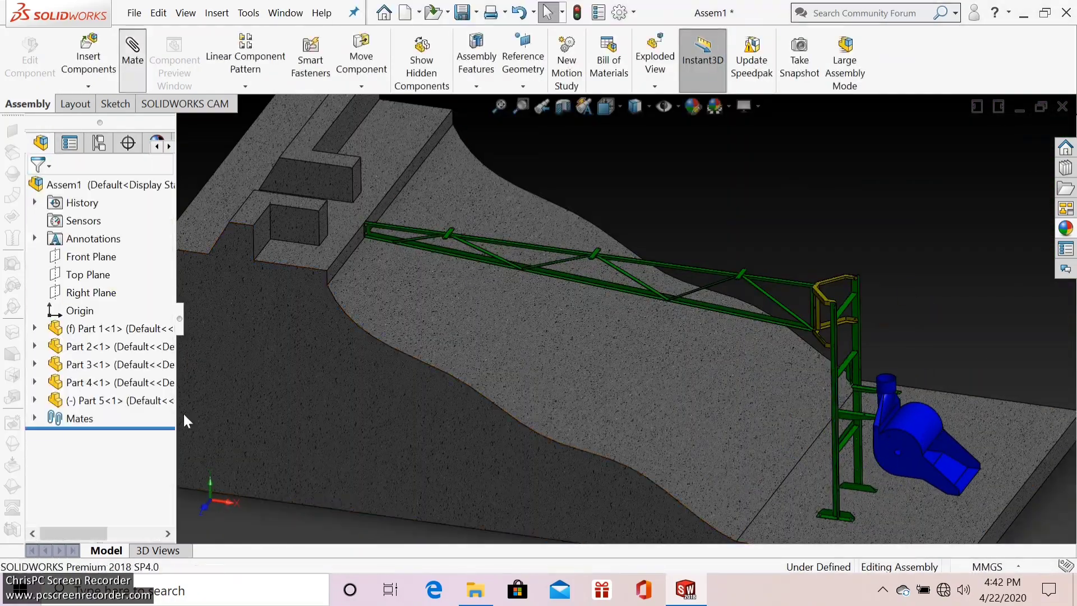
left_click(39, 315)
middle_click_drag(849, 450, 722, 403)
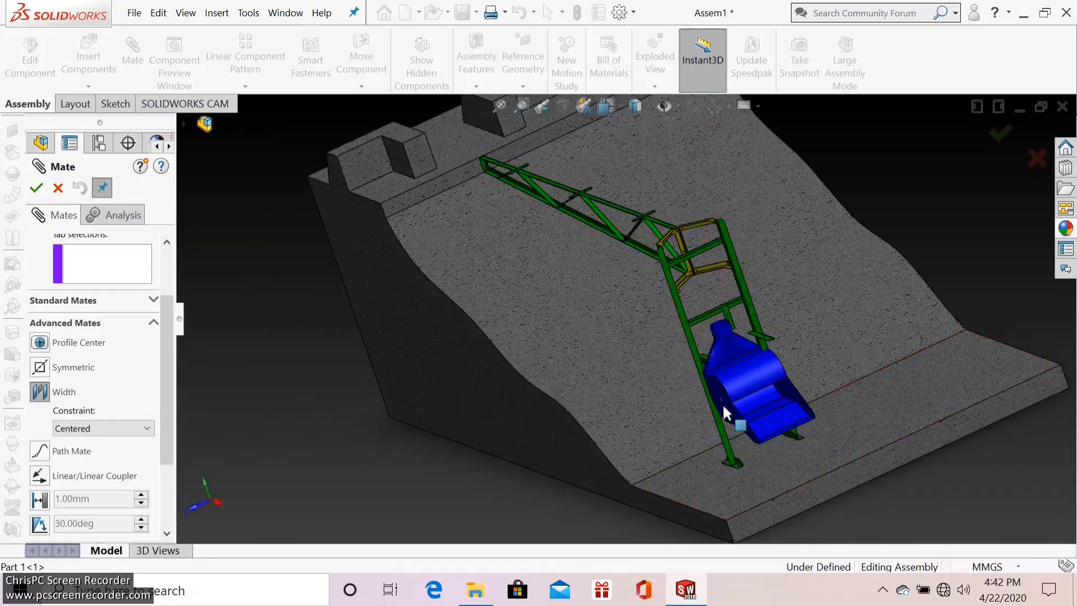
scroll(722, 403, "up", 5)
left_click(645, 438)
left_click(720, 370)
left_click(759, 392)
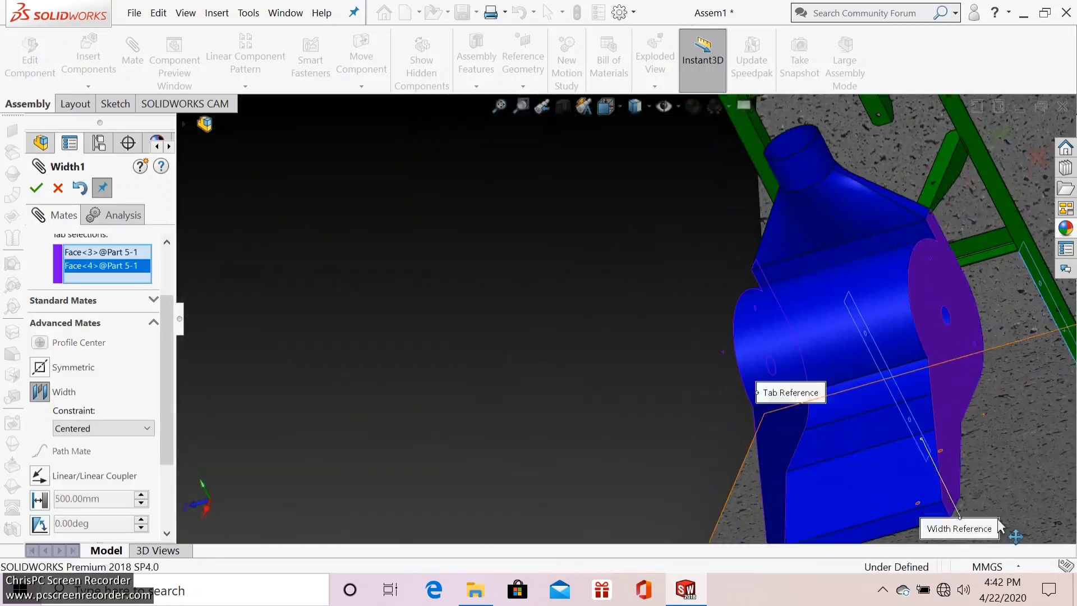
scroll(665, 288, "up", 5)
scroll(617, 281, "down", 3)
Step: Pin one blue housing hole concentric with the matching green frame hole
left_click(576, 269)
scroll(386, 332, "up", 5)
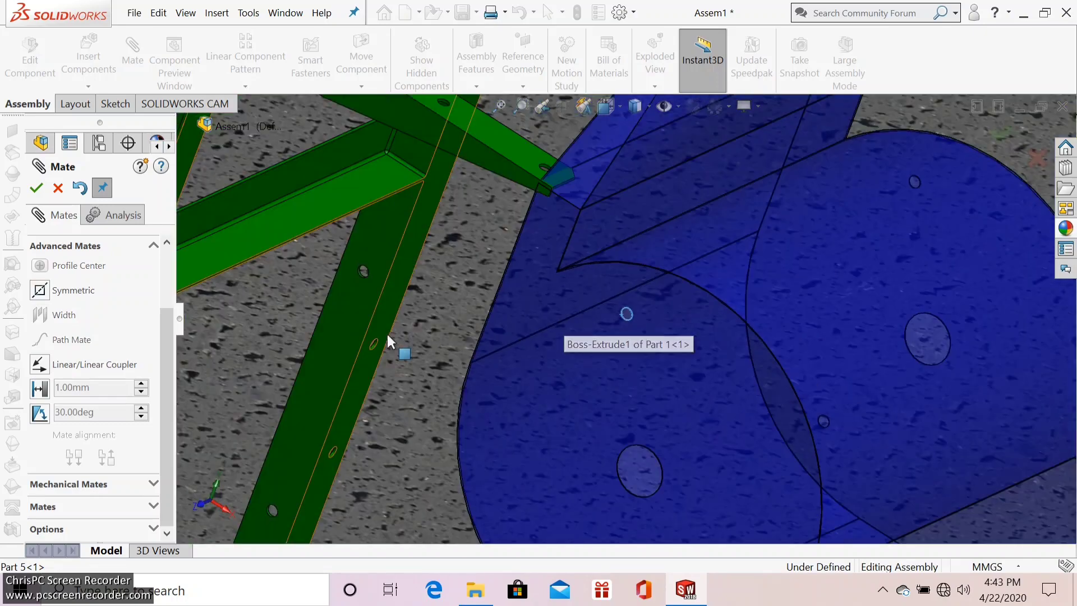
scroll(310, 365, "up", 3)
scroll(578, 276, "down", 6)
left_click(580, 281)
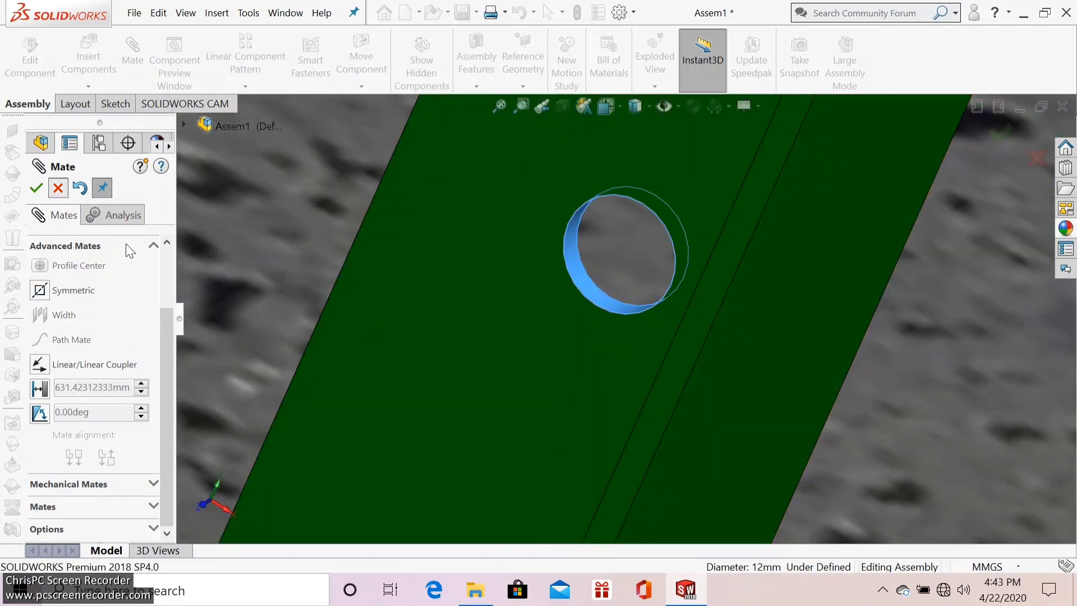
scroll(625, 305, "down", 4)
scroll(653, 310, "down", 5)
scroll(285, 337, "up", 4)
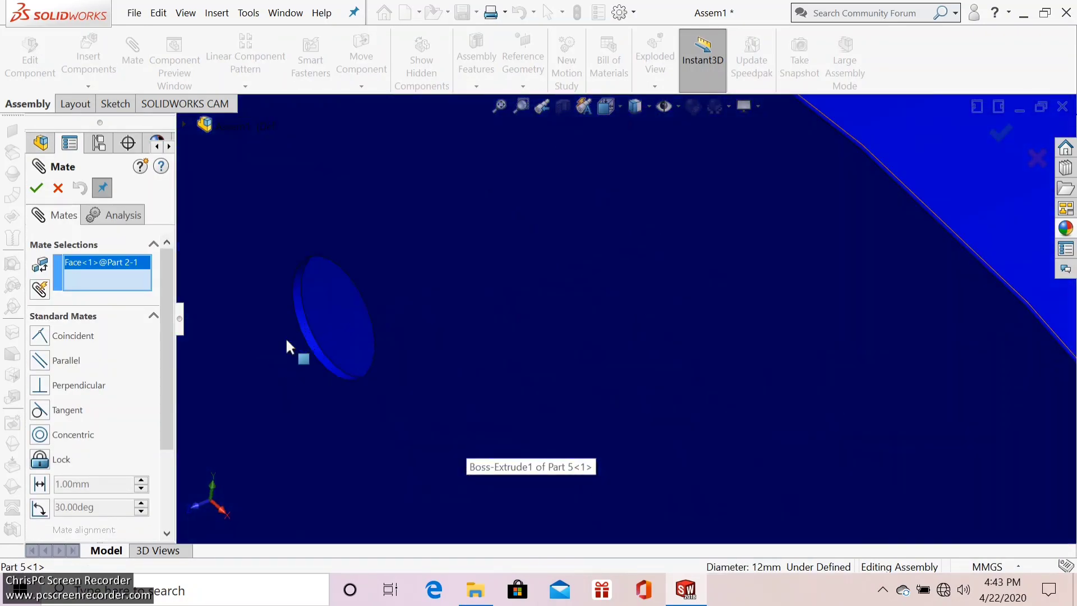
Step: Pin a second housing hole concentric with the frame, fully defining the housing
left_click(314, 342)
left_click(298, 369)
scroll(359, 483, "down", 4)
scroll(611, 399, "down", 3)
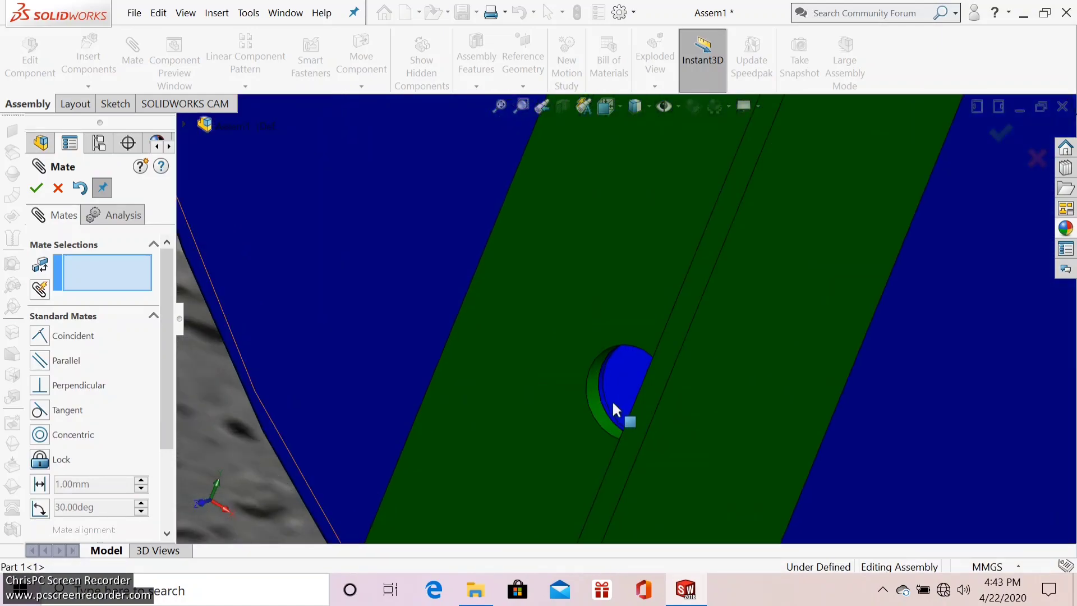
scroll(610, 393, "down", 2)
left_click(609, 389)
left_click(806, 412)
scroll(805, 413, "up", 5)
key("Escape")
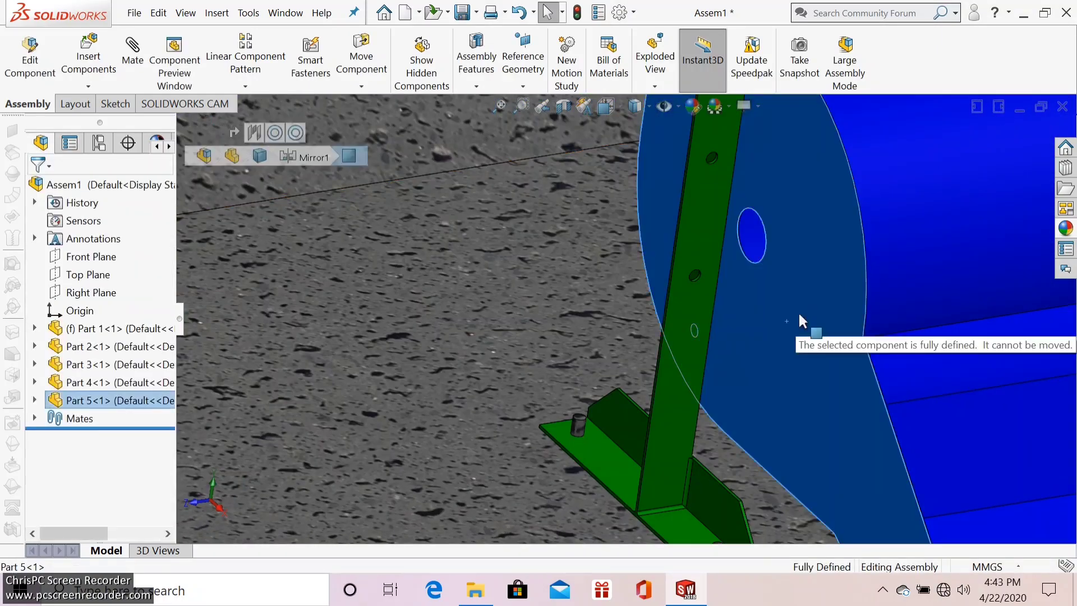
scroll(799, 311, "up", 3)
scroll(657, 331, "down", 3)
Step: Insert the Part 6 water-wheel drum into the assembly
left_click(89, 56)
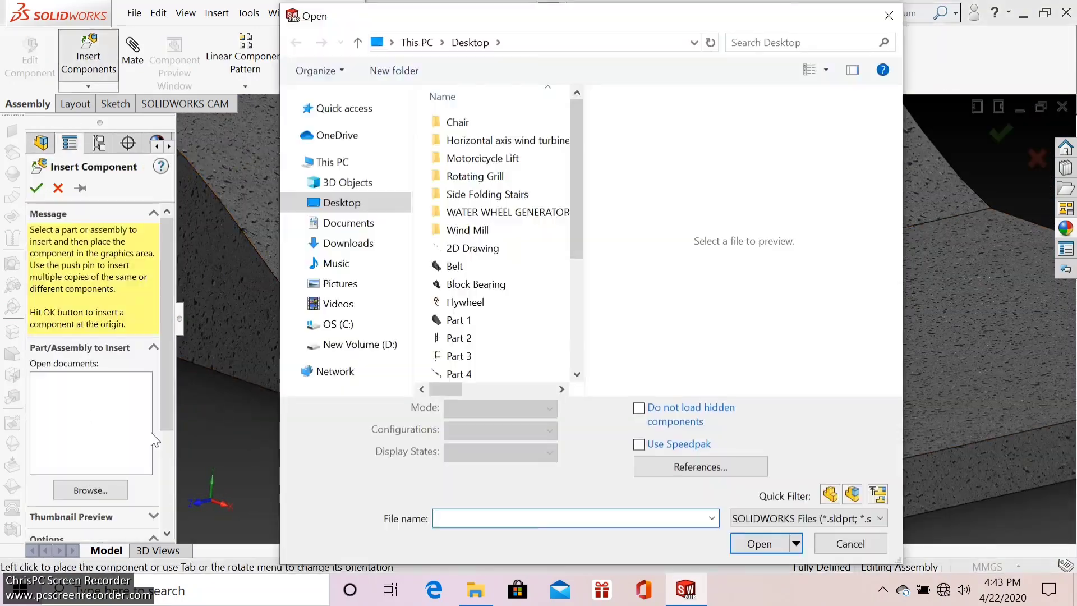
left_click(752, 515)
left_click(786, 348)
scroll(786, 348, "down", 2)
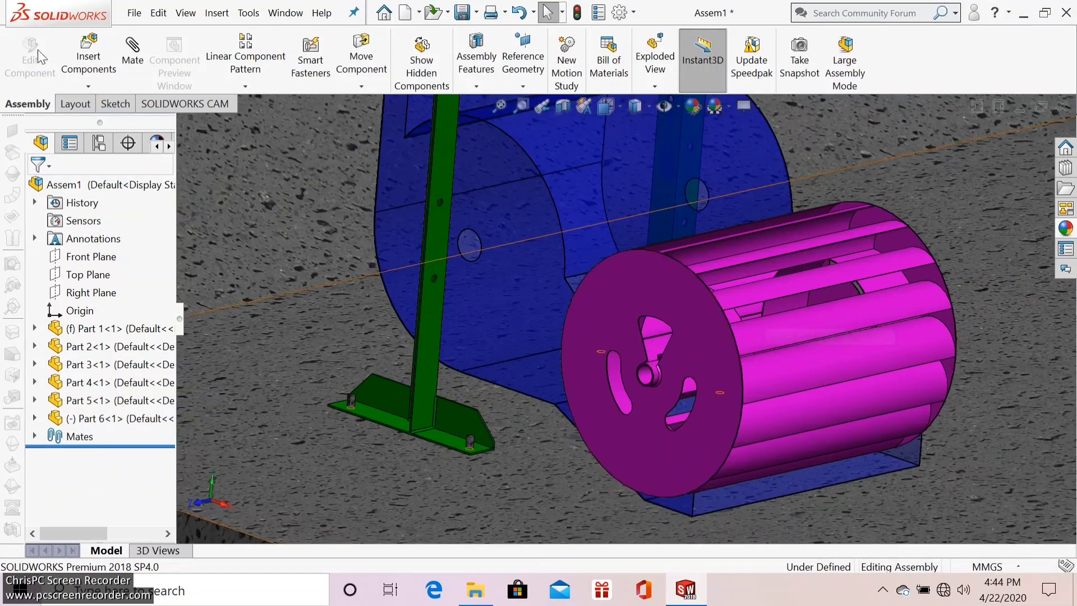
left_click(132, 50)
scroll(482, 262, "down", 3)
scroll(463, 285, "up", 3)
scroll(517, 324, "down", 3)
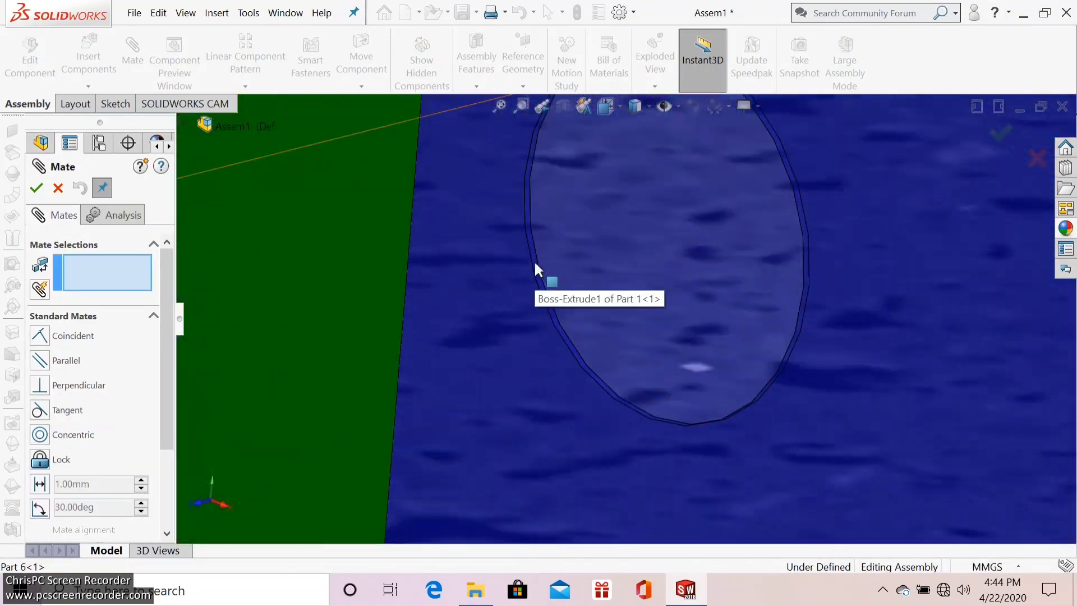
left_click(540, 272)
scroll(540, 271, "up", 2)
scroll(607, 375, "up", 3)
key("Escape")
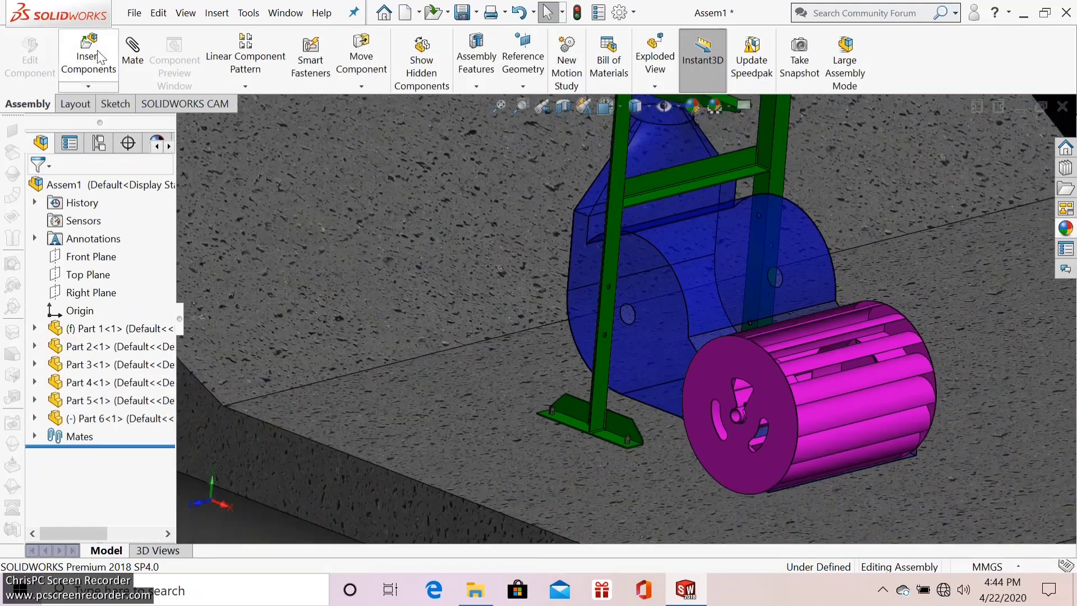
Step: Insert a Block Bearing component into the assembly
left_click(88, 57)
left_click(739, 514)
left_click(609, 324)
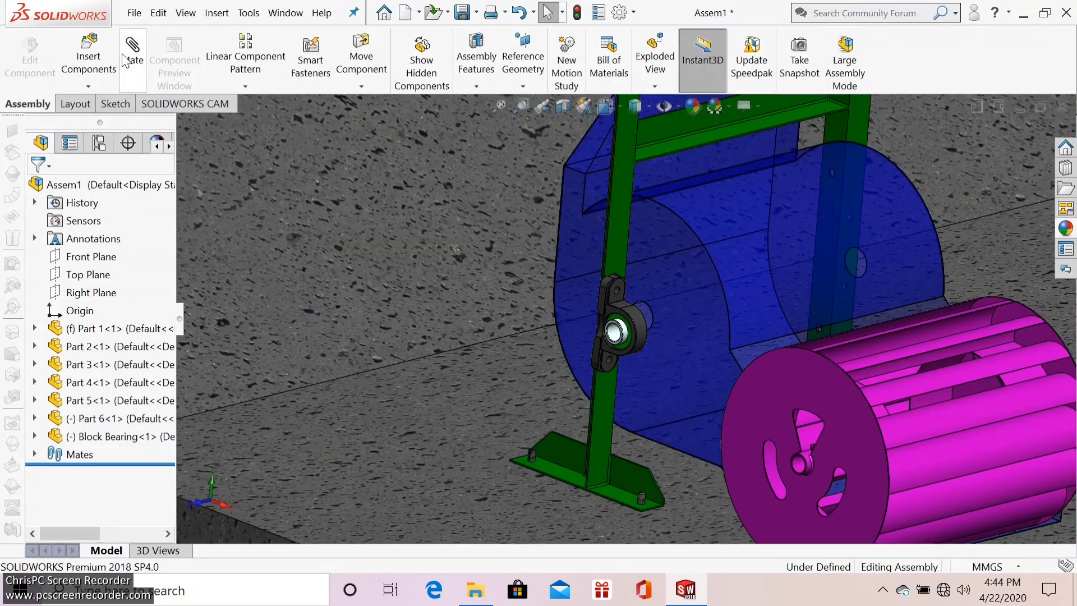
Step: Mate the Block Bearing's face coincident with the frame upright face
left_click(133, 51)
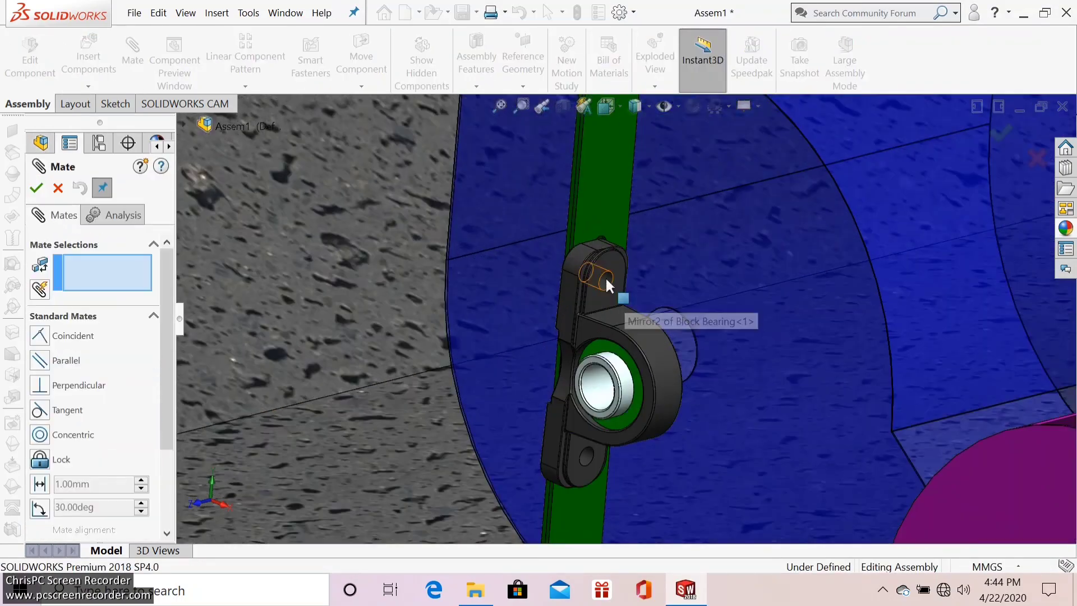
scroll(605, 276, "down", 5)
scroll(588, 272, "down", 3)
scroll(688, 369, "up", 5)
left_click(583, 420)
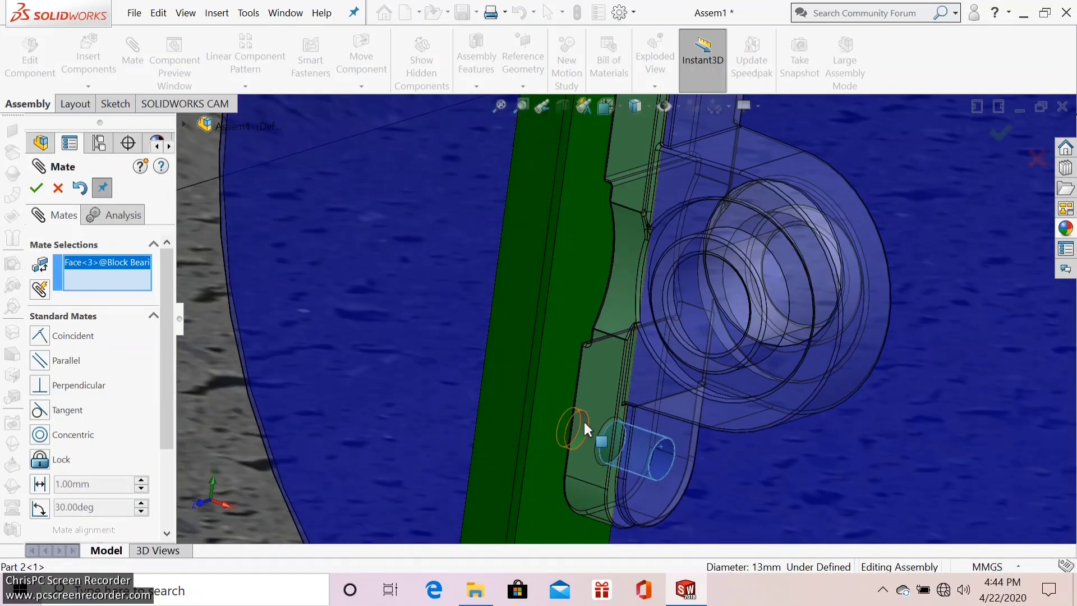
scroll(688, 390, "down", 5)
scroll(688, 390, "up", 5)
scroll(740, 268, "down", 4)
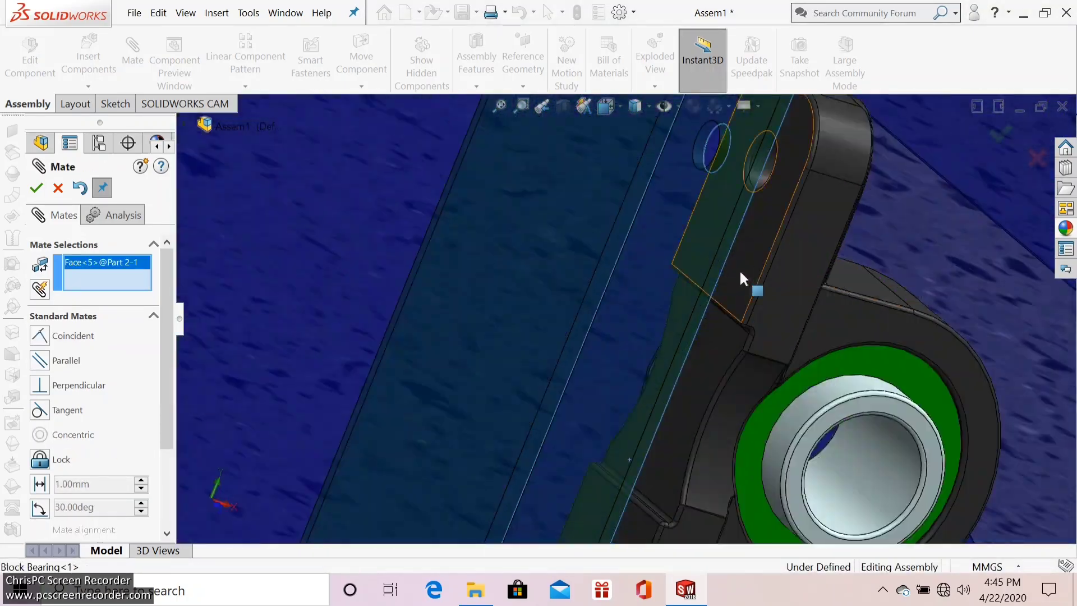
left_click(777, 386)
scroll(776, 386, "up", 5)
key("Escape")
Step: Align the bearing bolt holes concentric with the frame upright holes
scroll(314, 329, "down", 3)
scroll(360, 343, "down", 3)
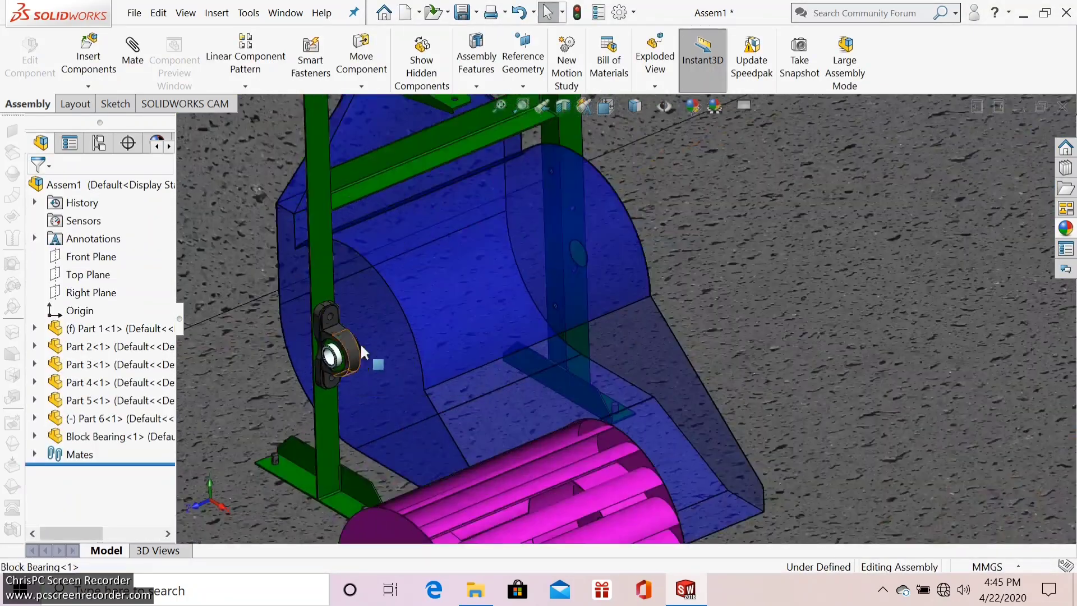
left_click(551, 260)
scroll(563, 227, "down", 2)
scroll(588, 199, "down", 3)
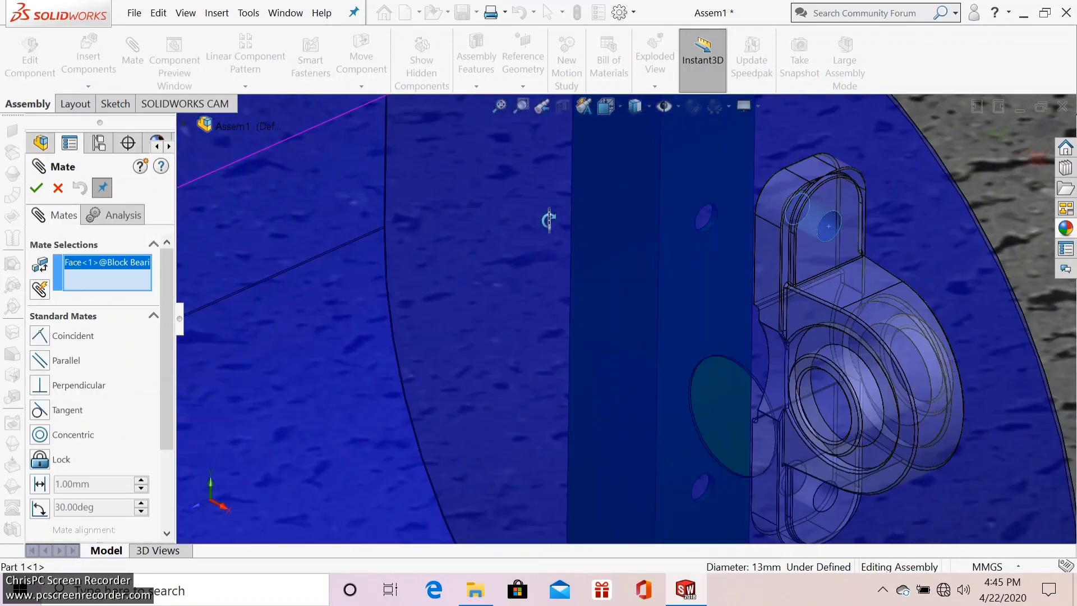
scroll(968, 255, "down", 2)
left_click(968, 254)
scroll(942, 311, "up", 3)
scroll(648, 305, "down", 3)
left_click(648, 304)
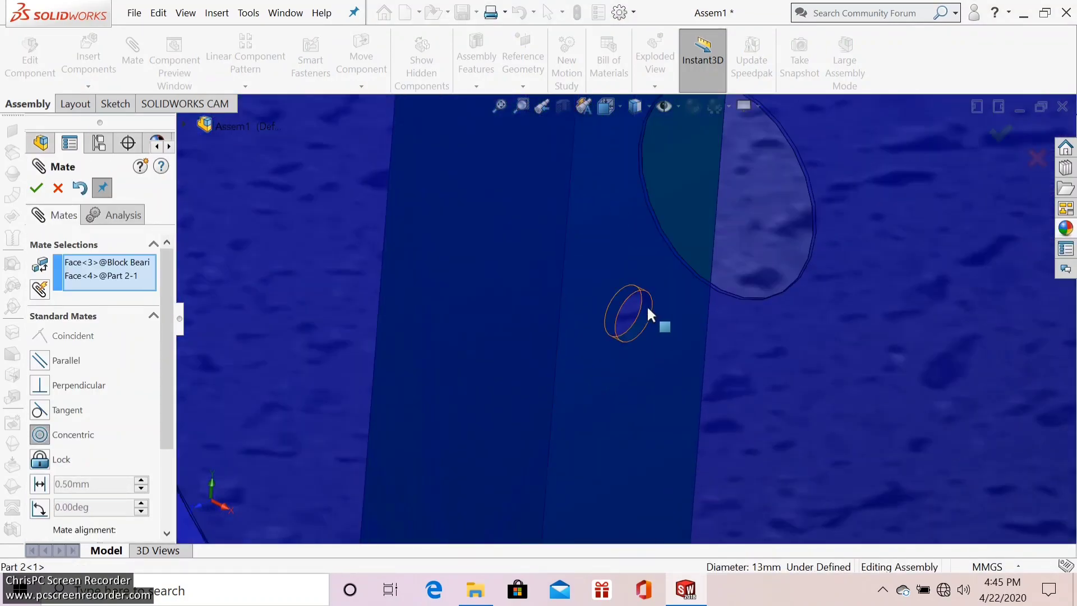
scroll(834, 303, "up", 2)
scroll(834, 303, "up", 2)
left_click(801, 308)
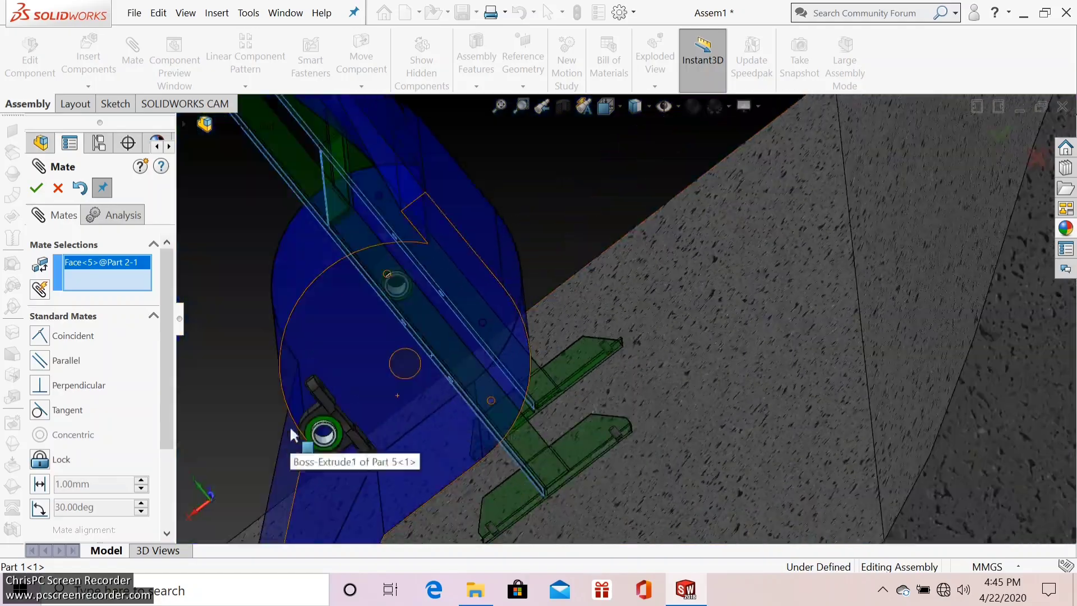
scroll(290, 425, "down", 3)
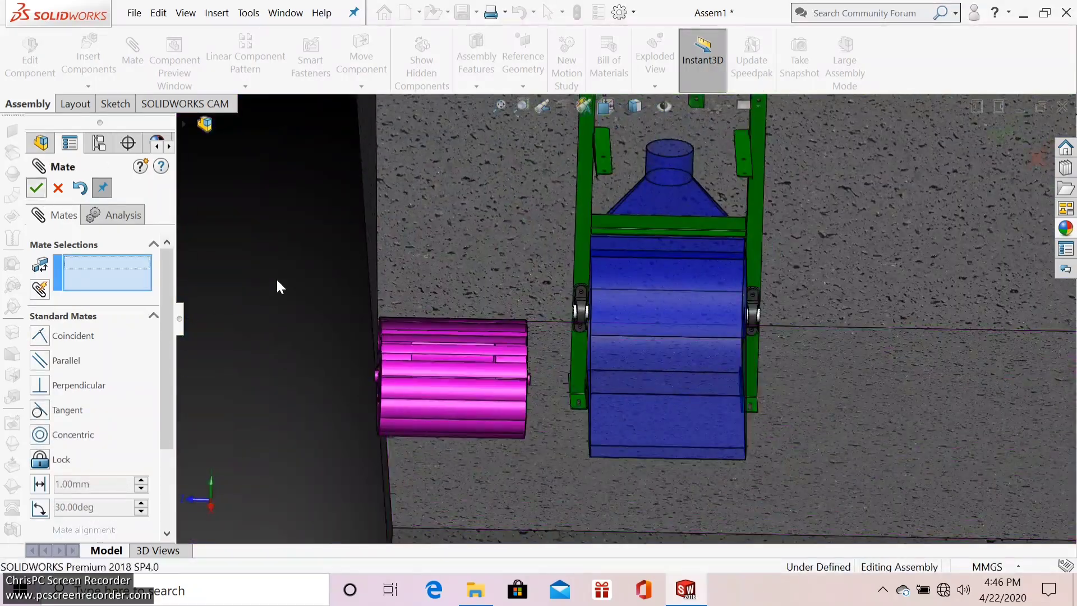
left_click(124, 50)
Step: Mate the drum axle concentric with the bores of both block bearings
left_click(676, 353)
left_click(550, 445)
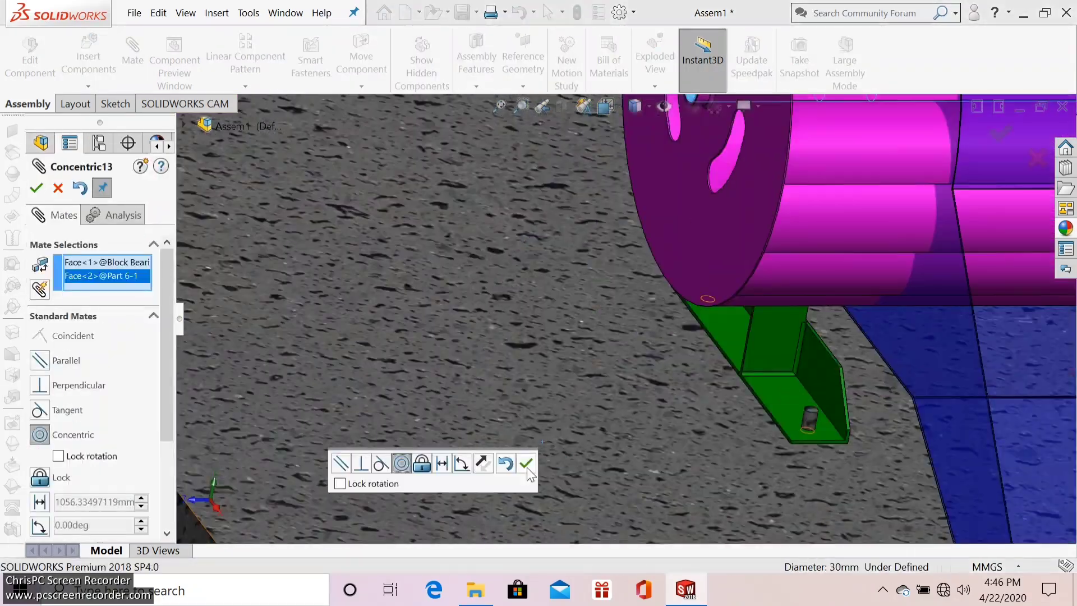
left_click(526, 467)
scroll(696, 266, "down", 5)
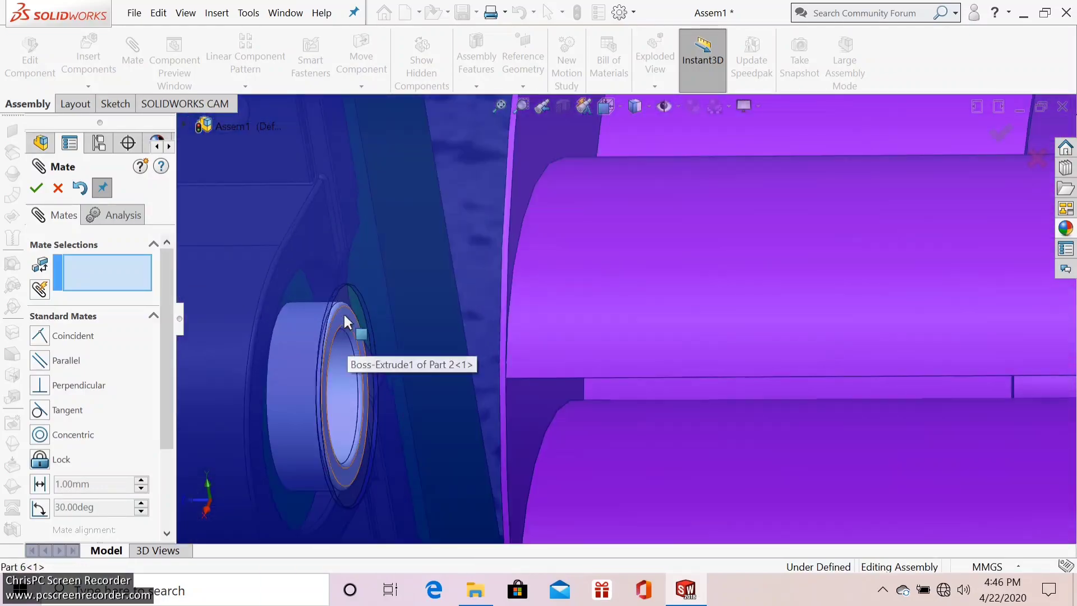
left_click(343, 312)
left_click(876, 314)
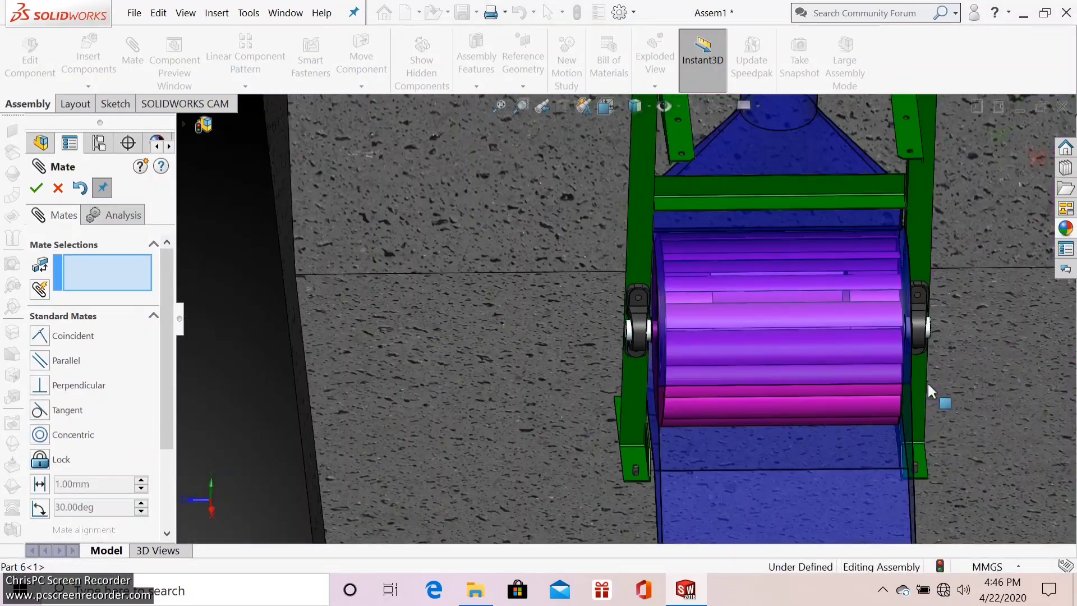
scroll(862, 274, "down", 5)
scroll(621, 439, "up", 5)
left_click(37, 188)
Step: Insert Part 7 and place it at the bearing
left_click(88, 59)
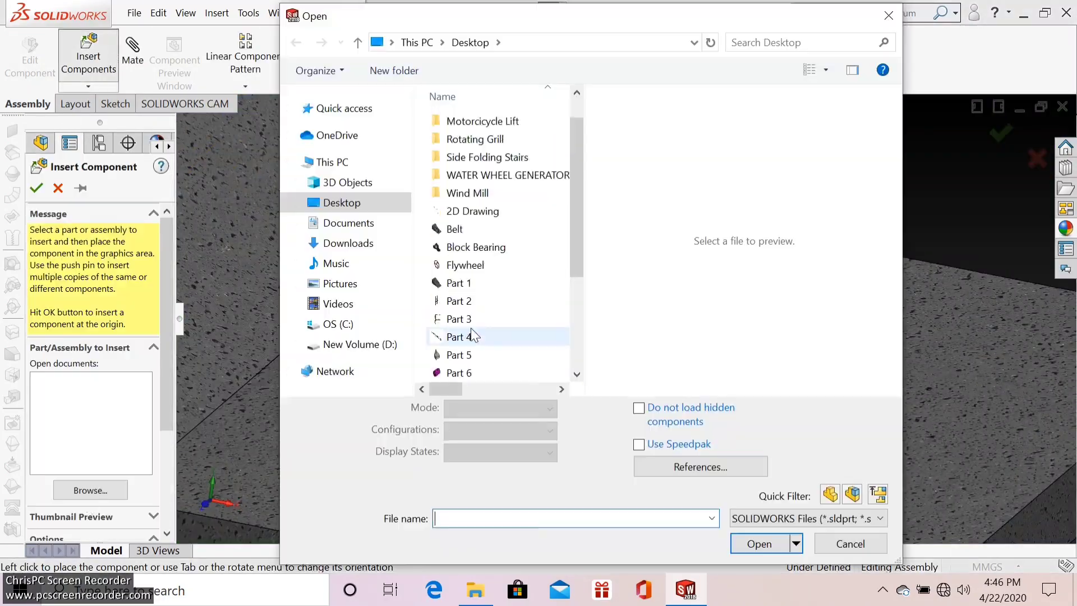
left_click(759, 513)
left_click(533, 379)
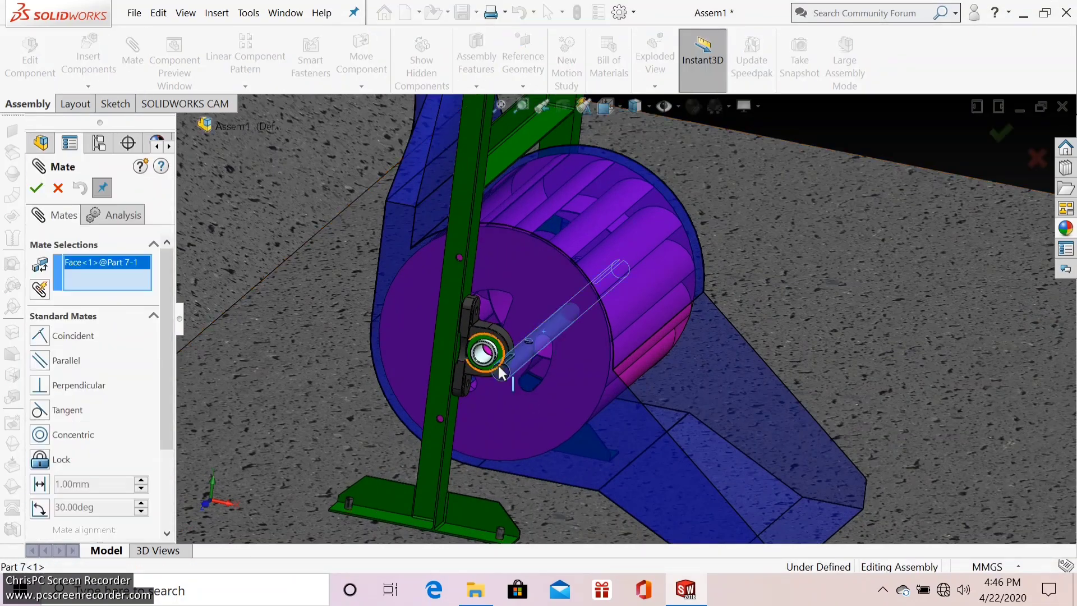
left_click(497, 363)
Step: Mate Part 7's key face into the bearing bore so it runs through as a shaft
middle_click_drag(763, 289, 742, 268)
scroll(746, 286, "up", 5)
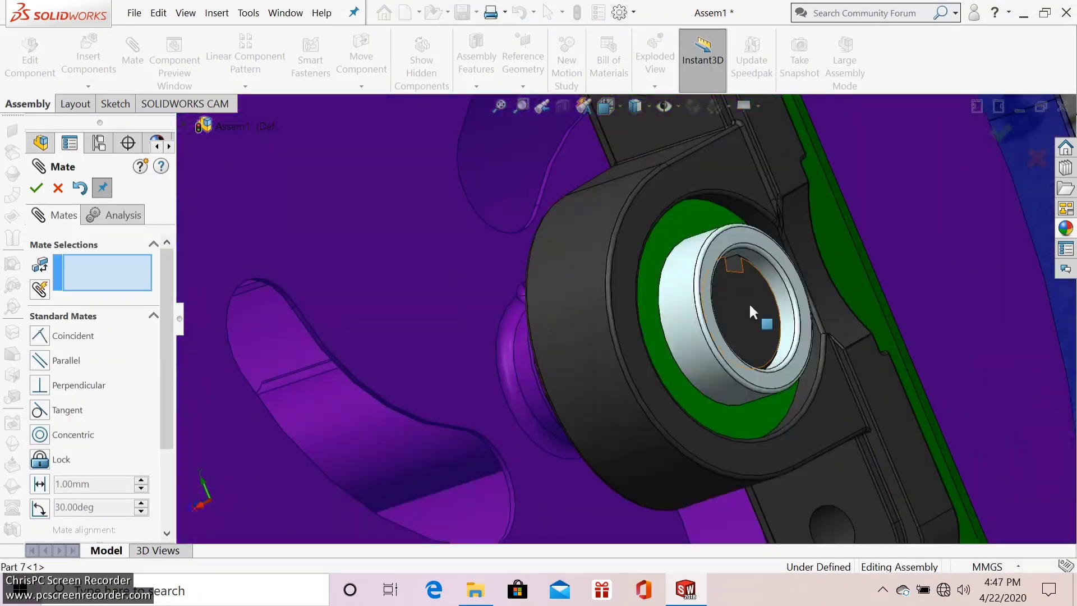
left_click(760, 308)
scroll(646, 283, "up", 3)
left_click(649, 253)
scroll(622, 247, "up", 3)
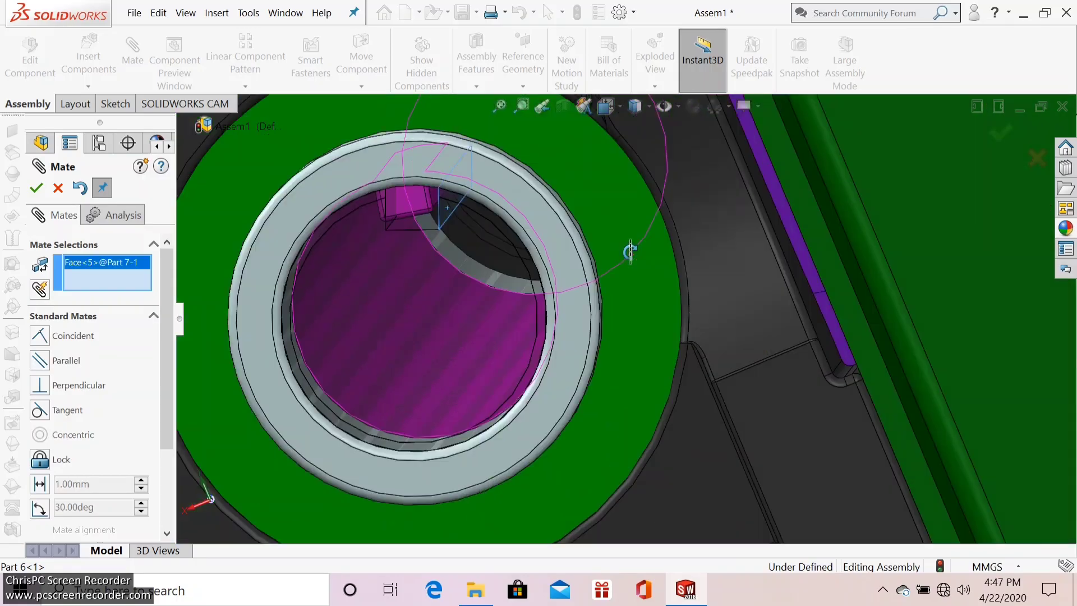
scroll(548, 163, "up", 3)
scroll(545, 154, "down", 2)
scroll(481, 337, "down", 5)
scroll(378, 337, "down", 5)
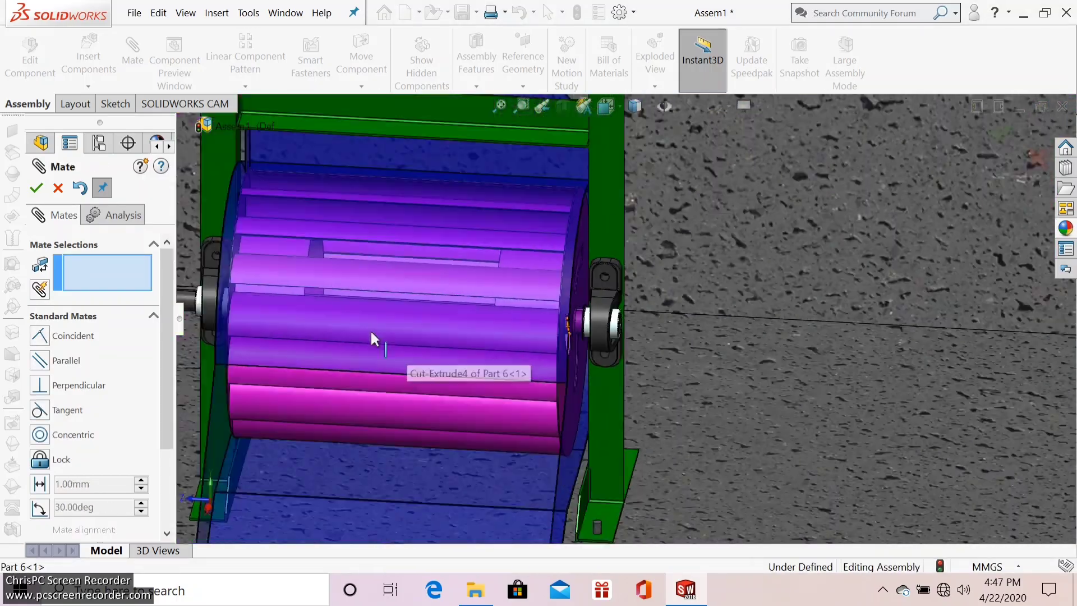
middle_click_drag(378, 336, 456, 355)
scroll(586, 357, "up", 6)
scroll(589, 314, "up", 3)
scroll(606, 280, "up", 3)
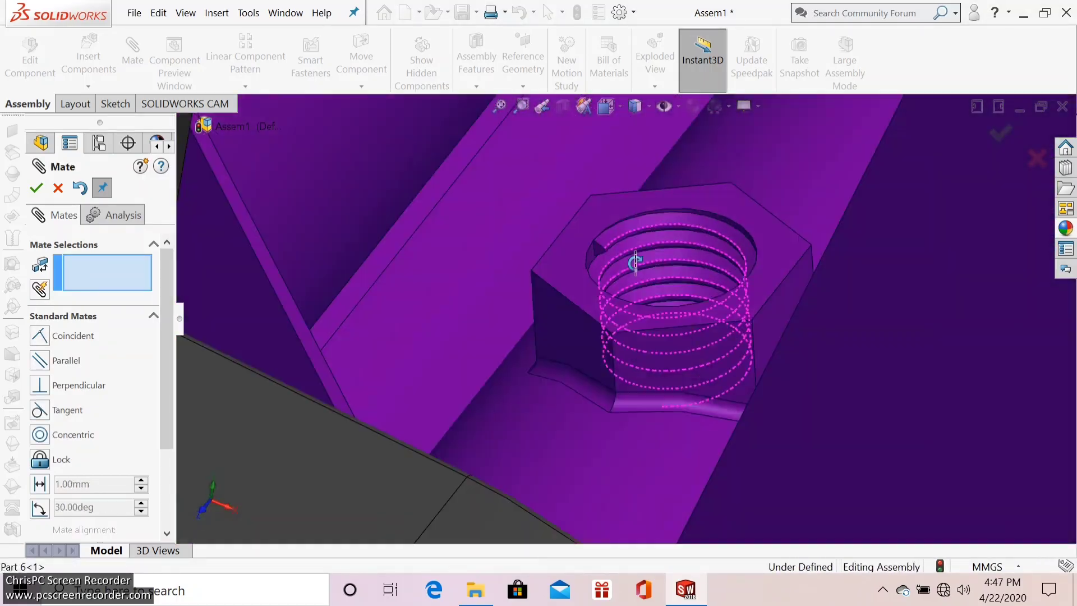
scroll(606, 280, "down", 5)
scroll(561, 252, "down", 3)
key("Escape")
Step: Insert Pulley (300) and mate it onto the shaft end beside the drum
left_click(88, 57)
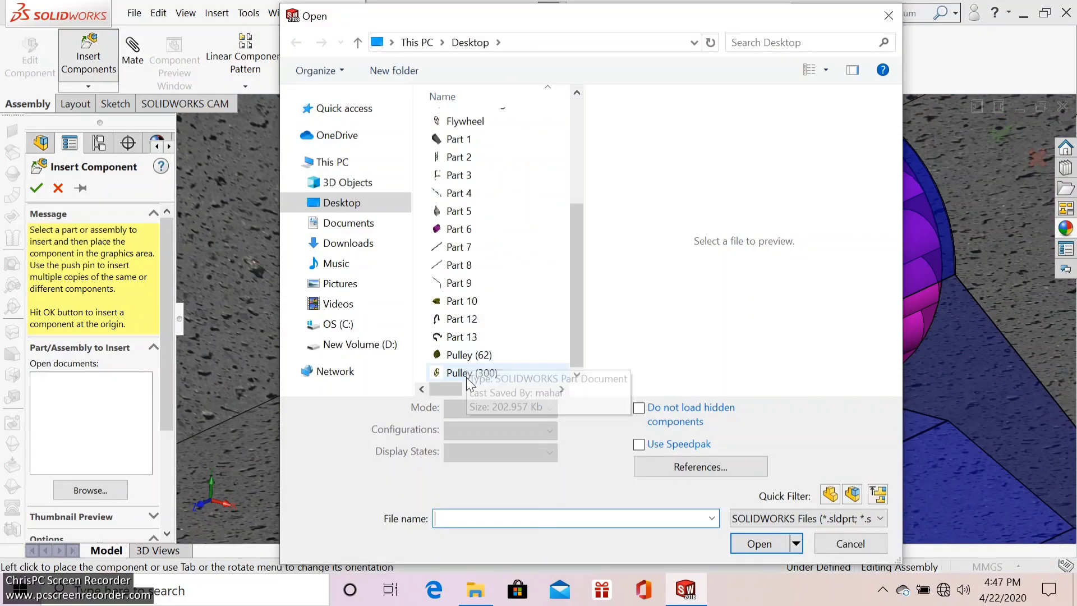
double_click(467, 375)
left_click(530, 360)
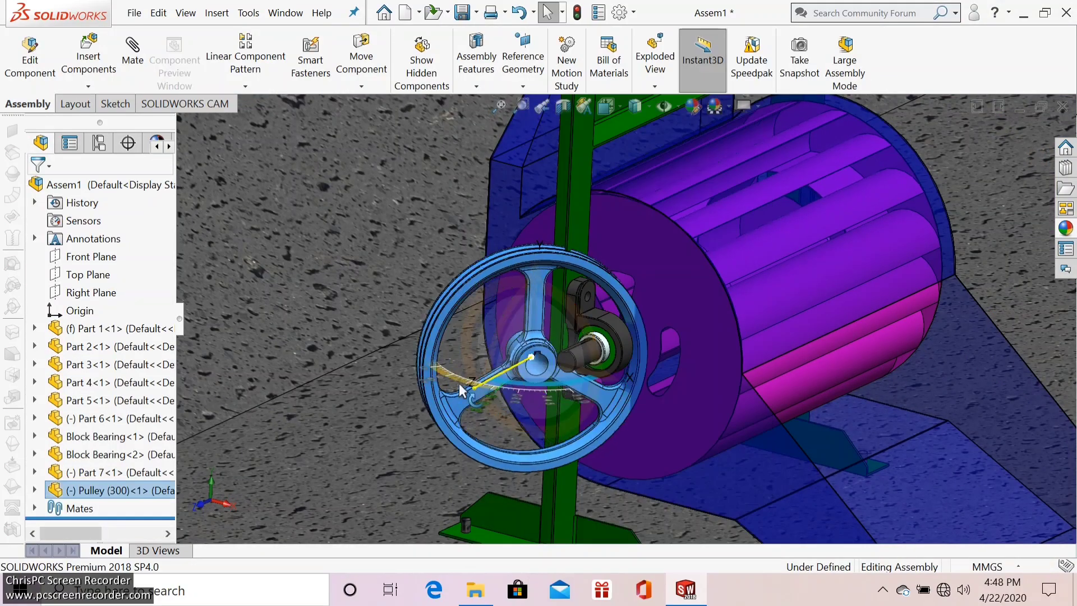
scroll(293, 497, "up", 5)
scroll(564, 368, "down", 6)
left_click(564, 368)
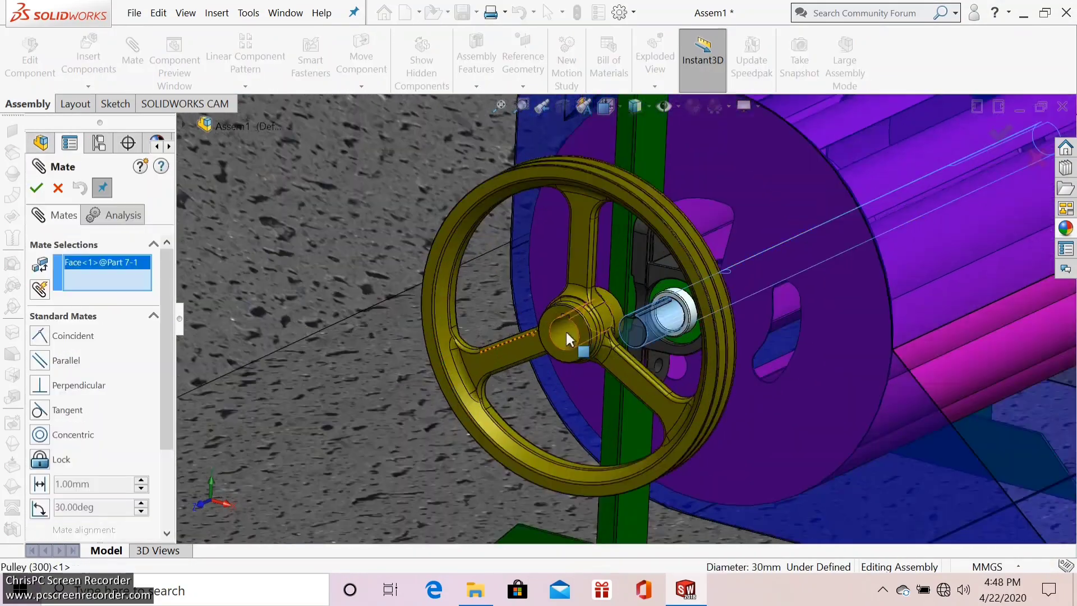
scroll(627, 328, "down", 2)
scroll(627, 328, "down", 2)
scroll(640, 333, "down", 3)
scroll(659, 311, "down", 2)
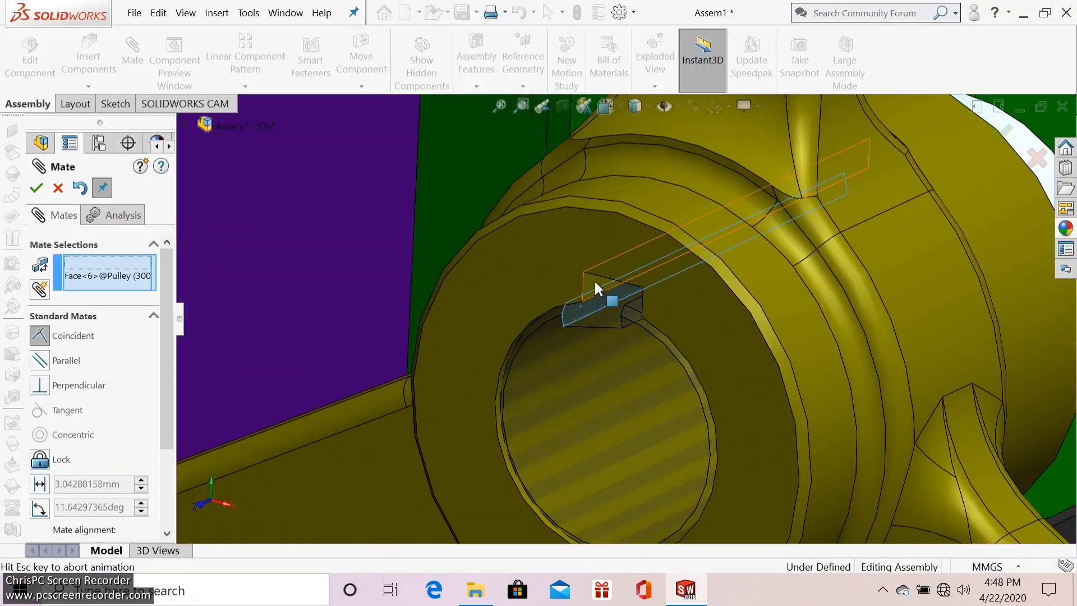
scroll(718, 299, "up", 2)
key("Escape")
Step: Switch to isometric view and orbit to inspect the frame, pulley and ground
key("ctrl+7")
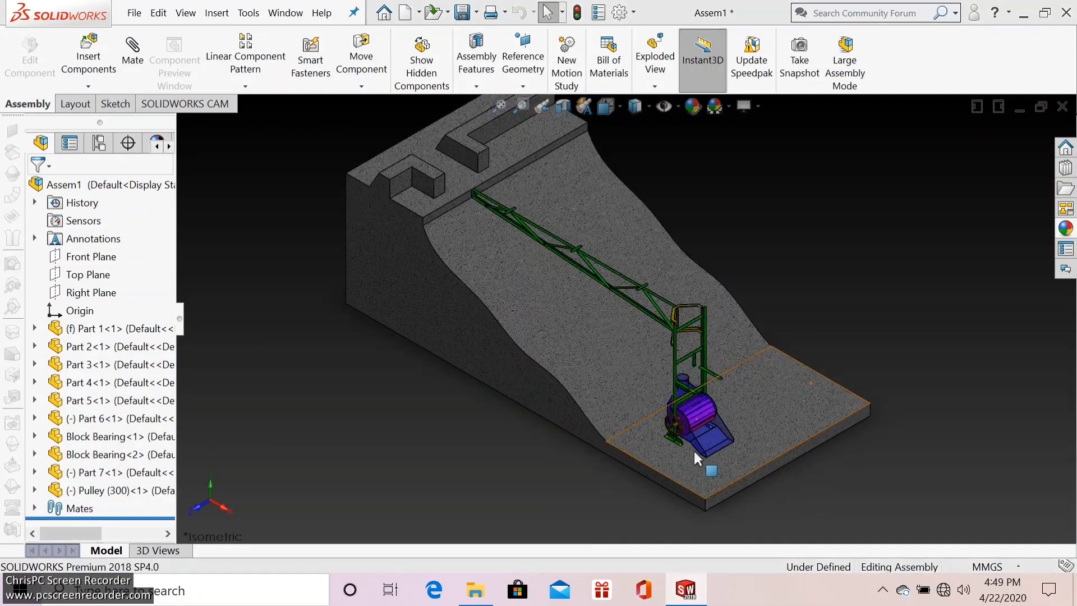
scroll(605, 271, "down", 8)
scroll(607, 258, "up", 2)
scroll(644, 293, "down", 2)
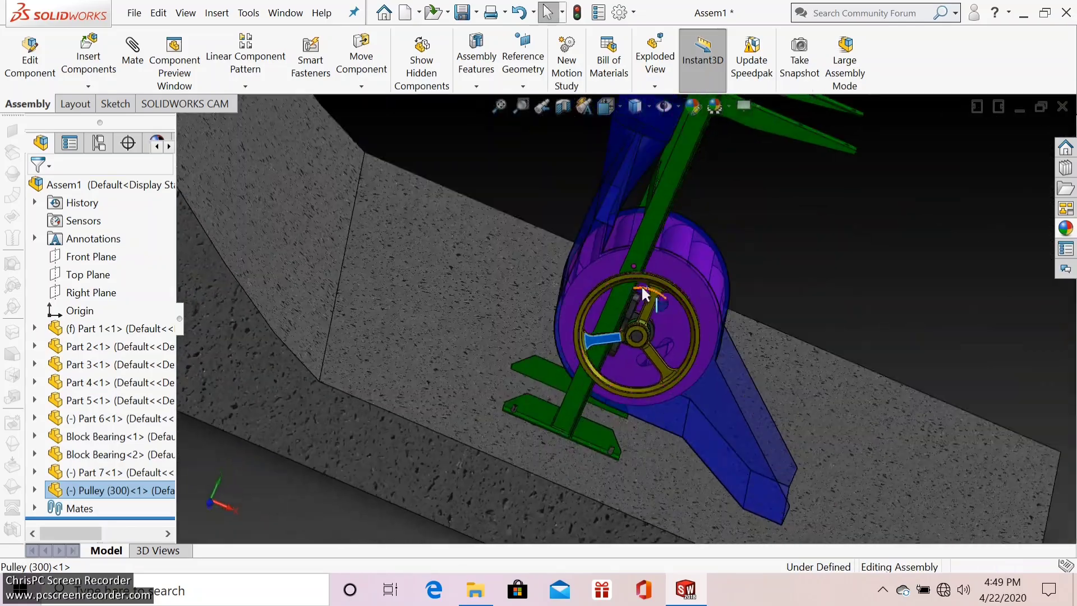
scroll(644, 293, "down", 2)
scroll(656, 465, "up", 3)
middle_click_drag(656, 465, 782, 272)
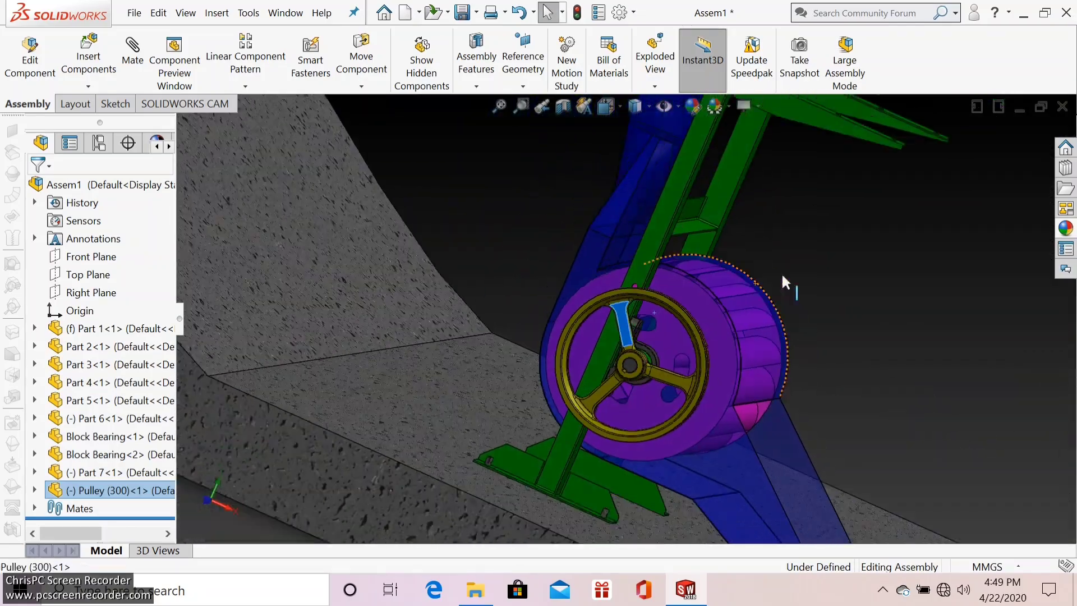
middle_click_drag(656, 345, 604, 308)
scroll(605, 308, "down", 2)
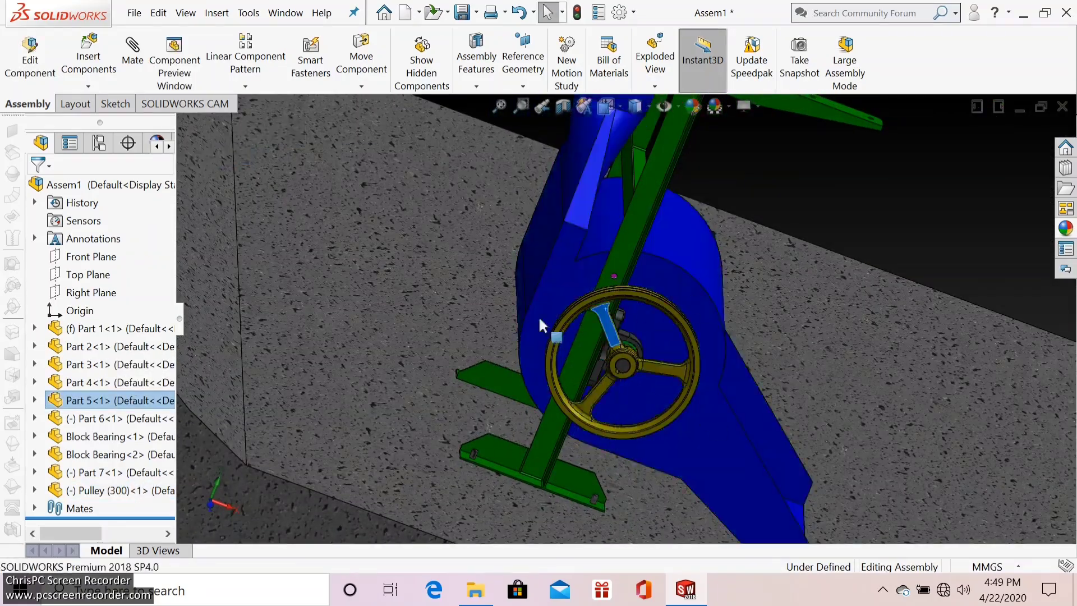
scroll(542, 325, "up", 3)
left_click(88, 56)
Step: Insert a Block Bearing and mate its base face coincident to the angled arm
double_click(474, 279)
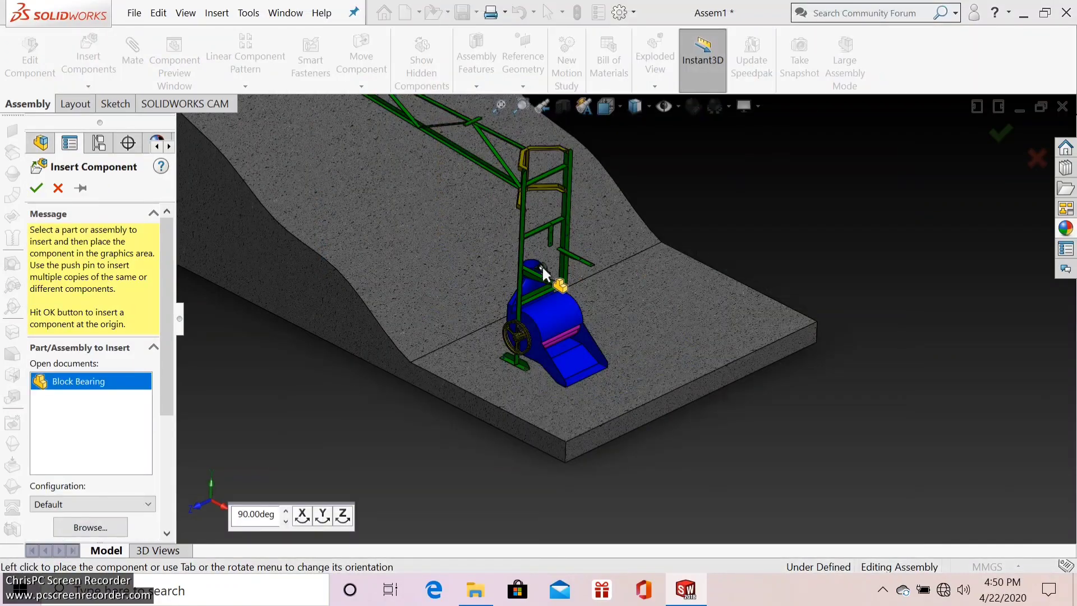
scroll(542, 277, "down", 5)
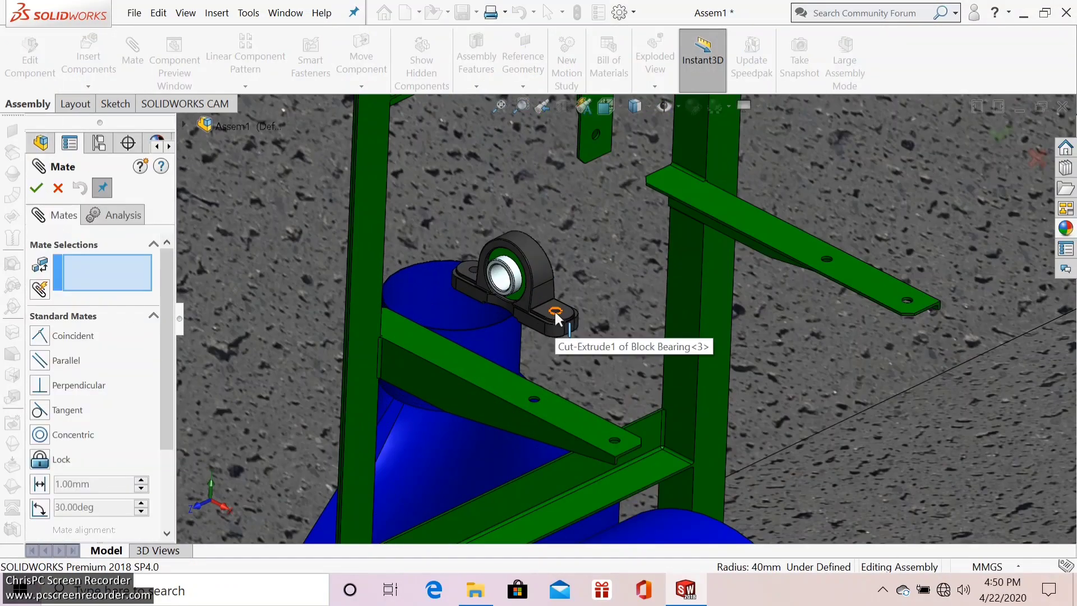
scroll(566, 347, "down", 3)
scroll(606, 393, "down", 3)
scroll(633, 402, "down", 2)
left_click(340, 147)
left_click(421, 277)
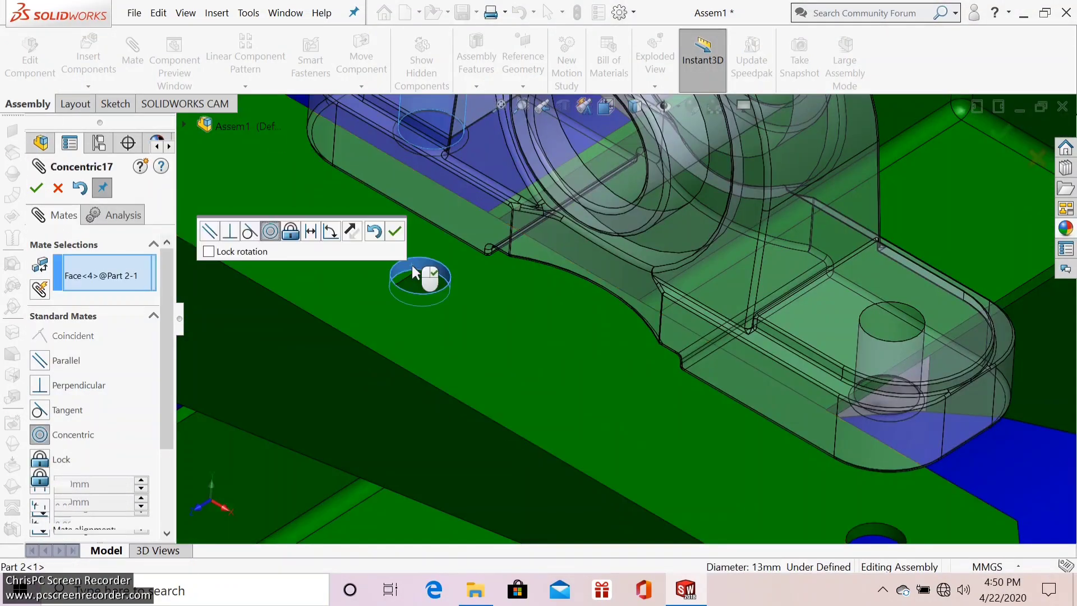
left_click(482, 361)
scroll(615, 221, "up", 3)
scroll(639, 260, "down", 3)
scroll(638, 260, "up", 3)
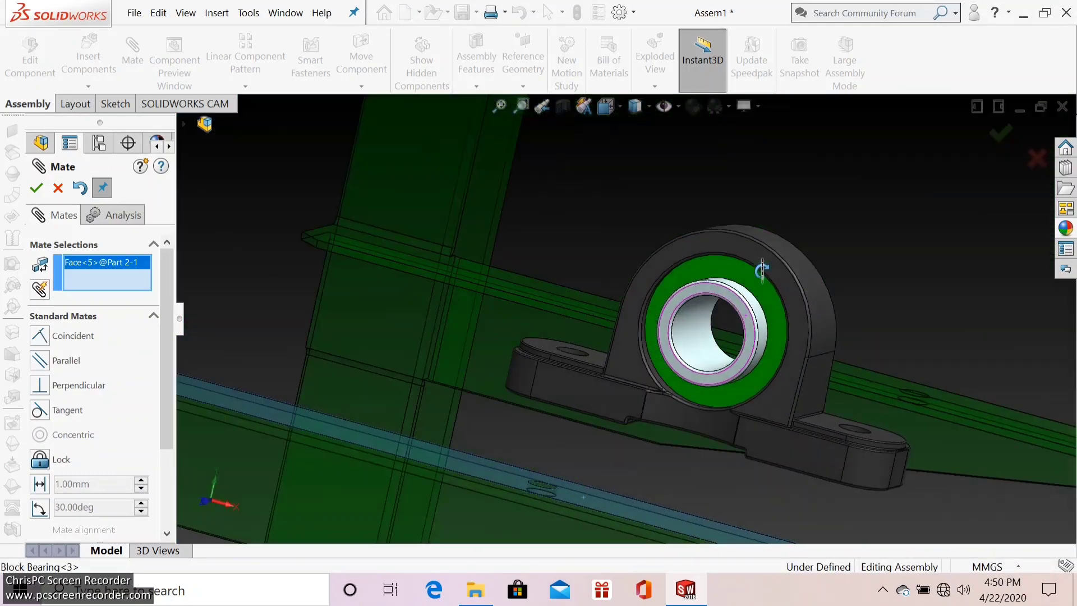
Step: Mate the bearing's bolt hole coincident with the hole in the green arm
left_click(701, 466)
left_click(933, 496)
scroll(617, 337, "up", 2)
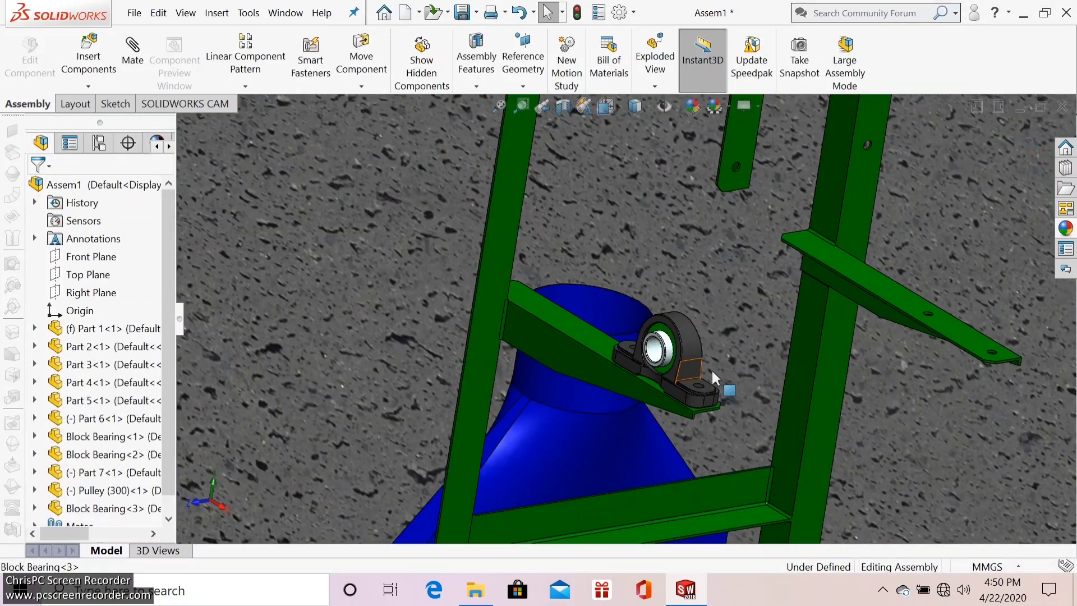
scroll(1007, 303, "down", 2)
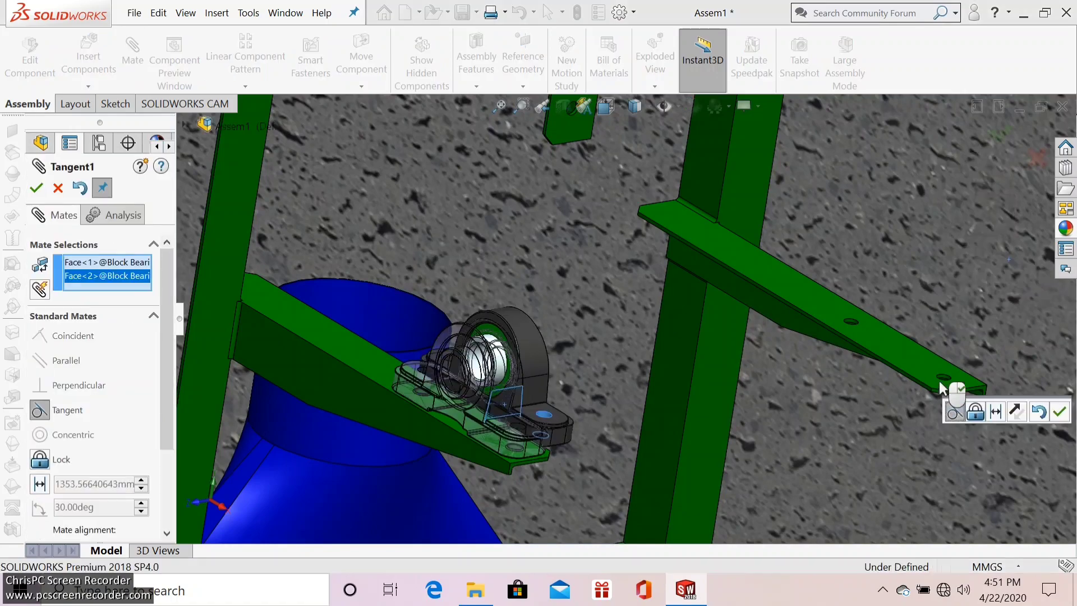
scroll(942, 387, "up", 2)
left_click(1059, 412)
scroll(1002, 249, "down", 3)
left_click(869, 393)
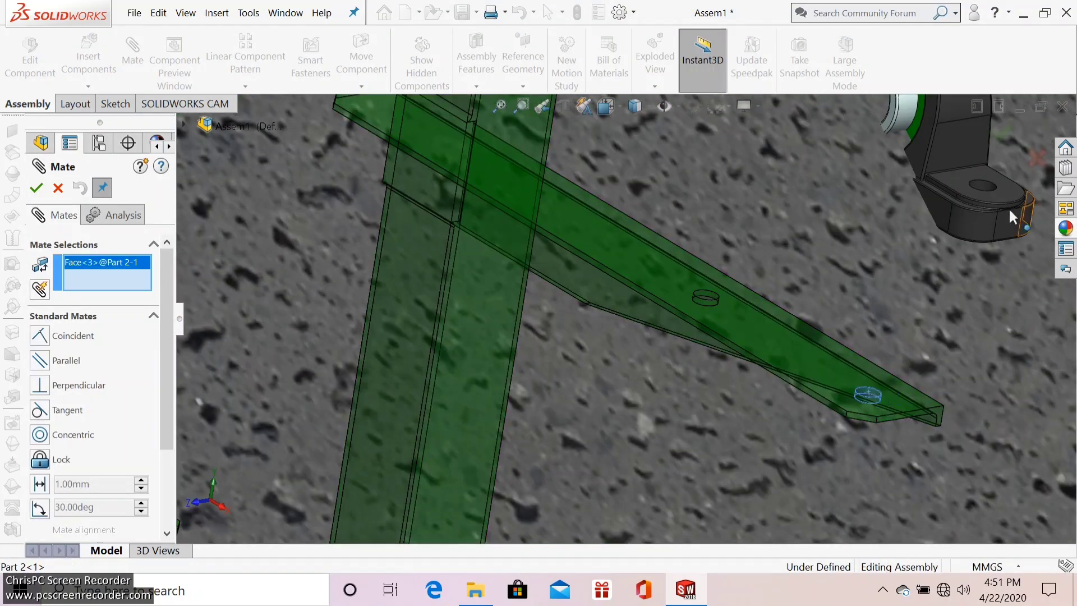
left_click(1009, 207)
key("Return")
Step: Make the bearing and arm hole faces concentric
scroll(708, 295, "down", 2)
left_click(708, 295)
left_click(665, 415)
key("Return")
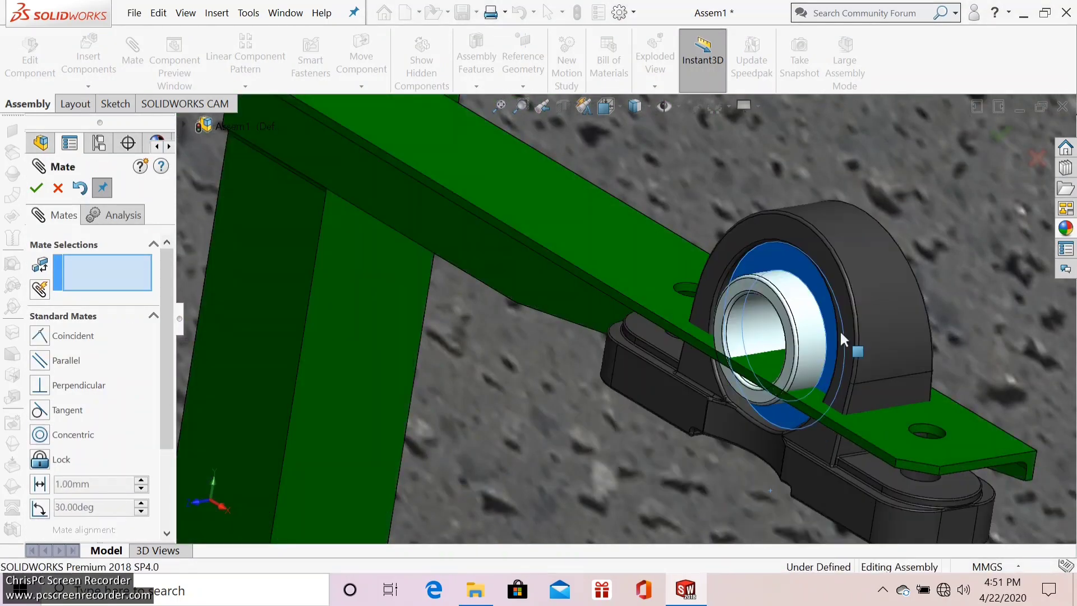
Step: Mate the bearing's slot face to the arm face to fix its orientation
left_click(839, 329)
scroll(793, 337, "down", 3)
middle_click_drag(793, 359, 785, 303)
scroll(785, 298, "down", 2)
left_click(788, 297)
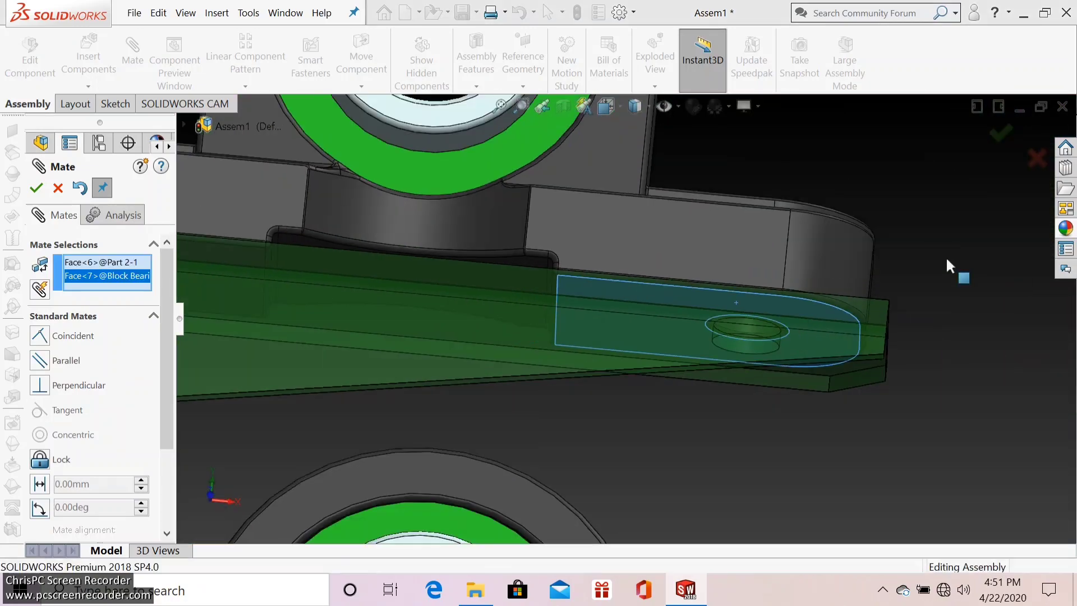
scroll(946, 256, "up", 3)
scroll(849, 288, "down", 2)
left_click(88, 56)
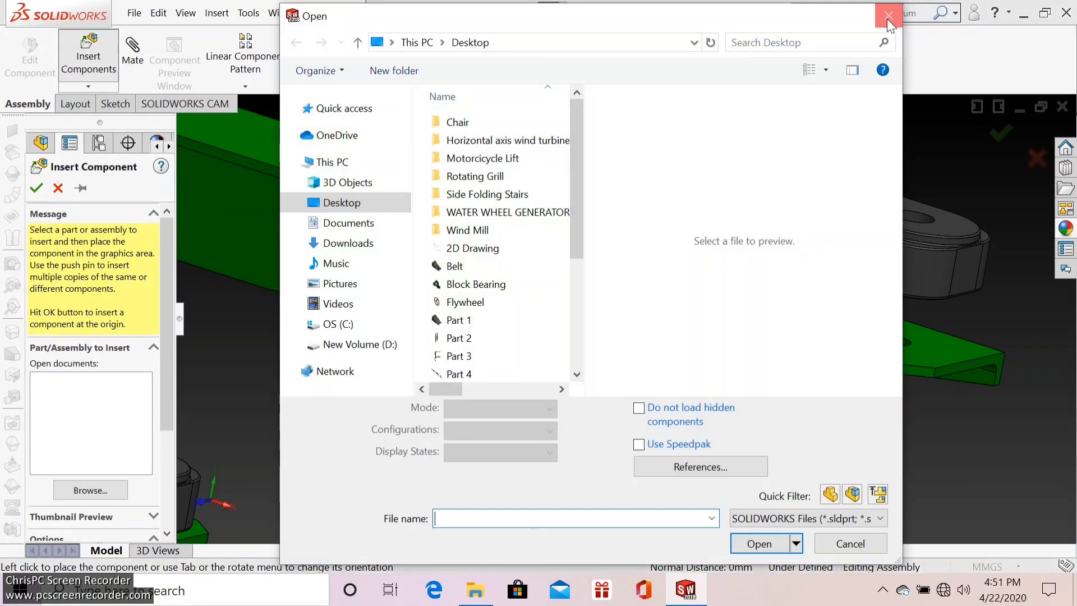
left_click(887, 18)
left_click(132, 56)
left_click(709, 285)
left_click(829, 236)
key("Return")
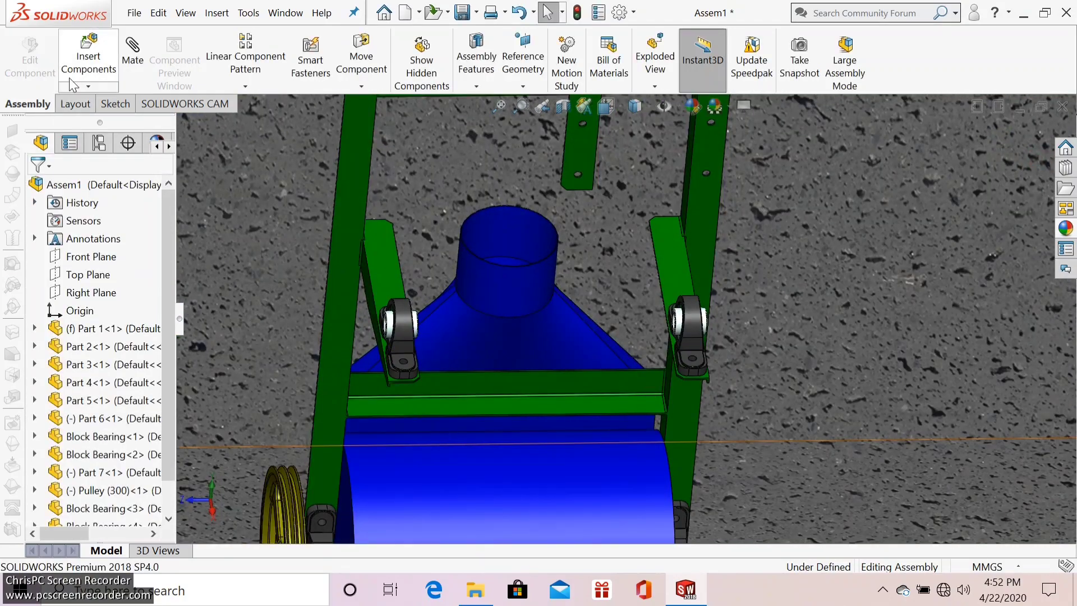
Step: Insert the Part 8 shaft, centre it in the bearing and space it 50 mm
left_click(72, 84)
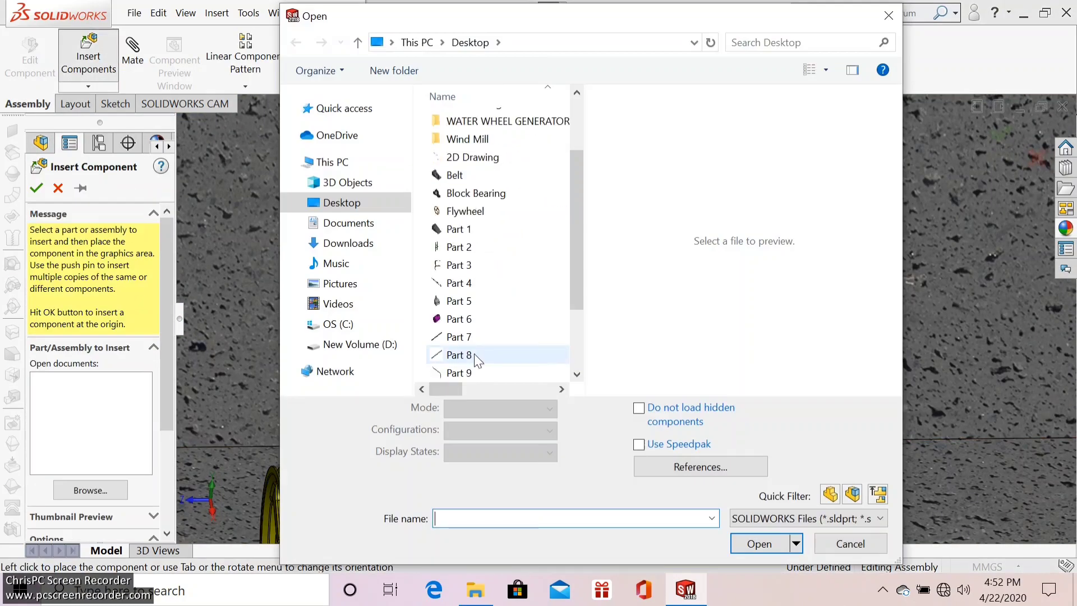
double_click(475, 355)
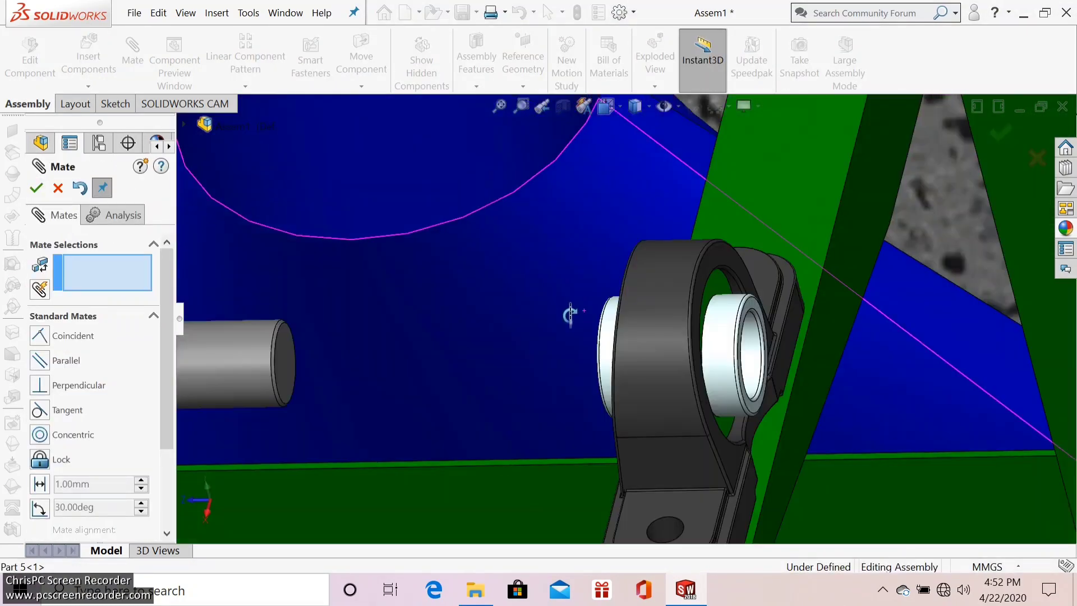
left_click(729, 280)
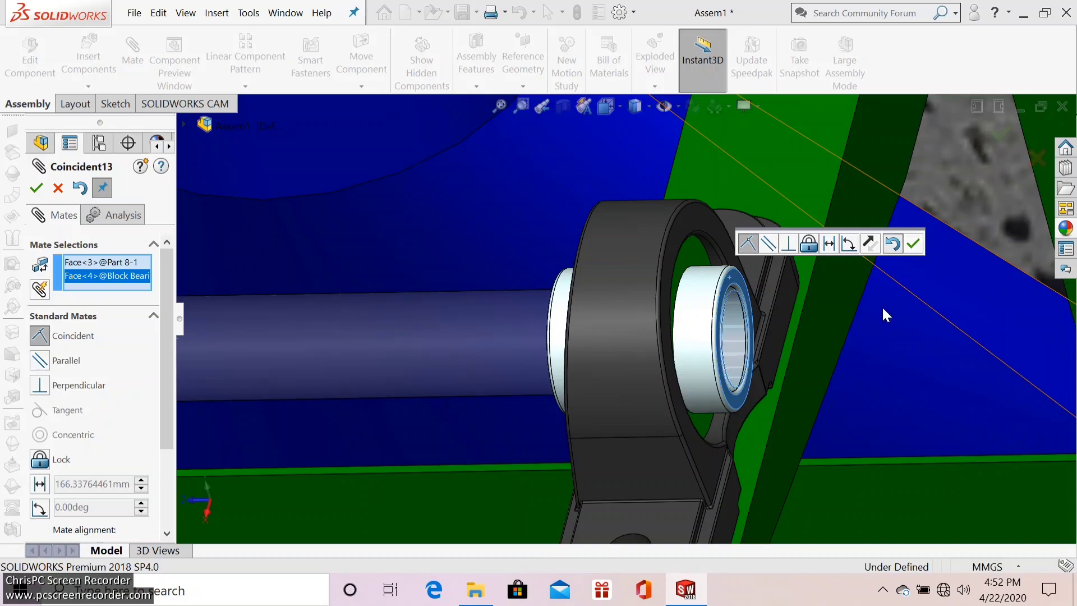
left_click(913, 243)
left_click(667, 285)
left_click(715, 284)
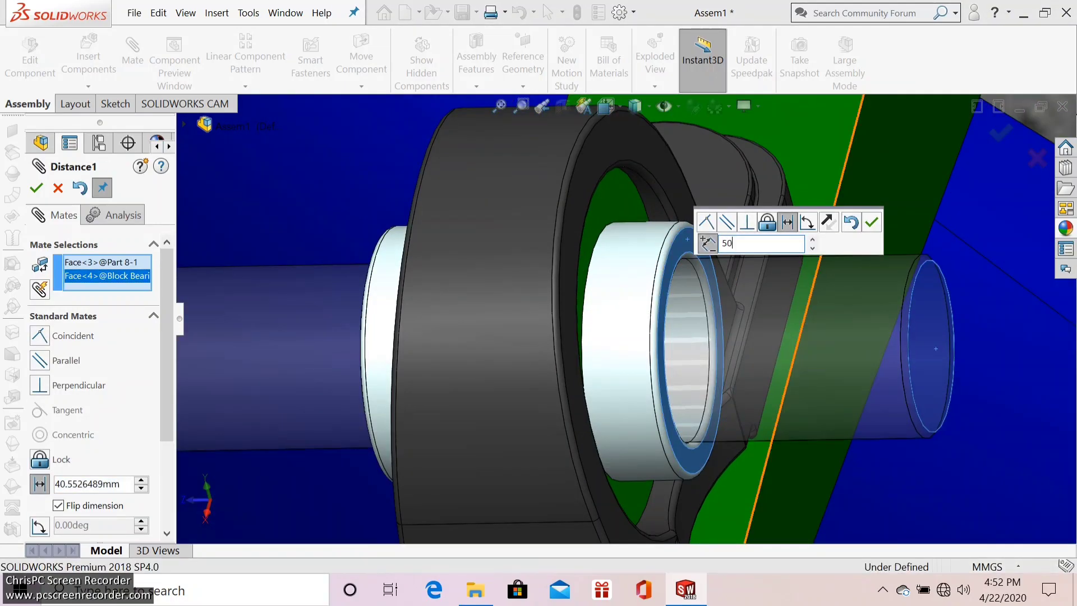
middle_click_drag(640, 393, 618, 340)
Step: Insert Pulley (62), concentric on the shaft and butted against the bearing face
left_click(85, 59)
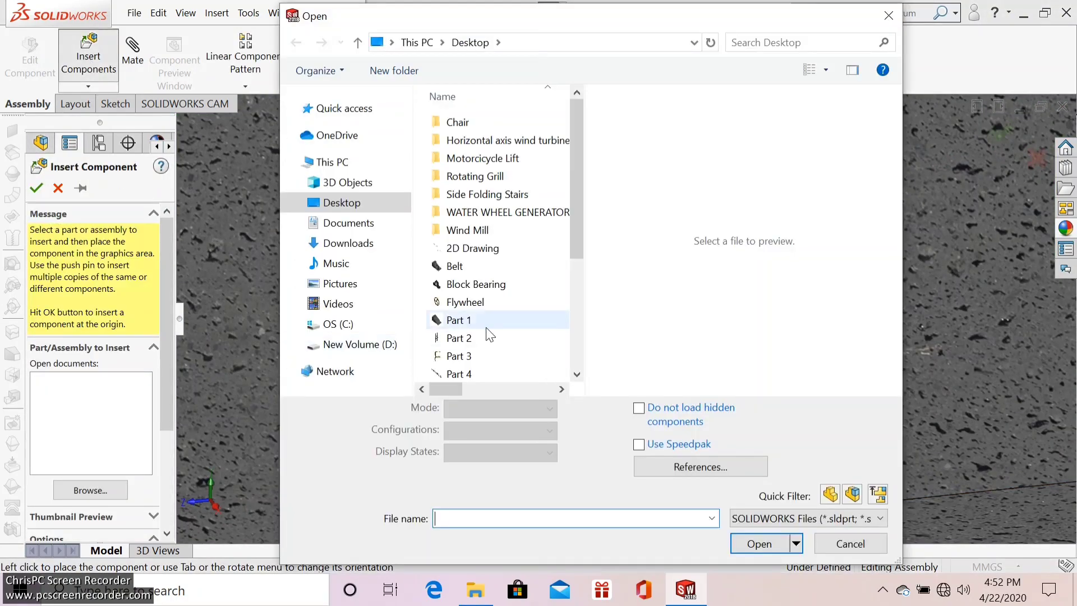
left_click(737, 510)
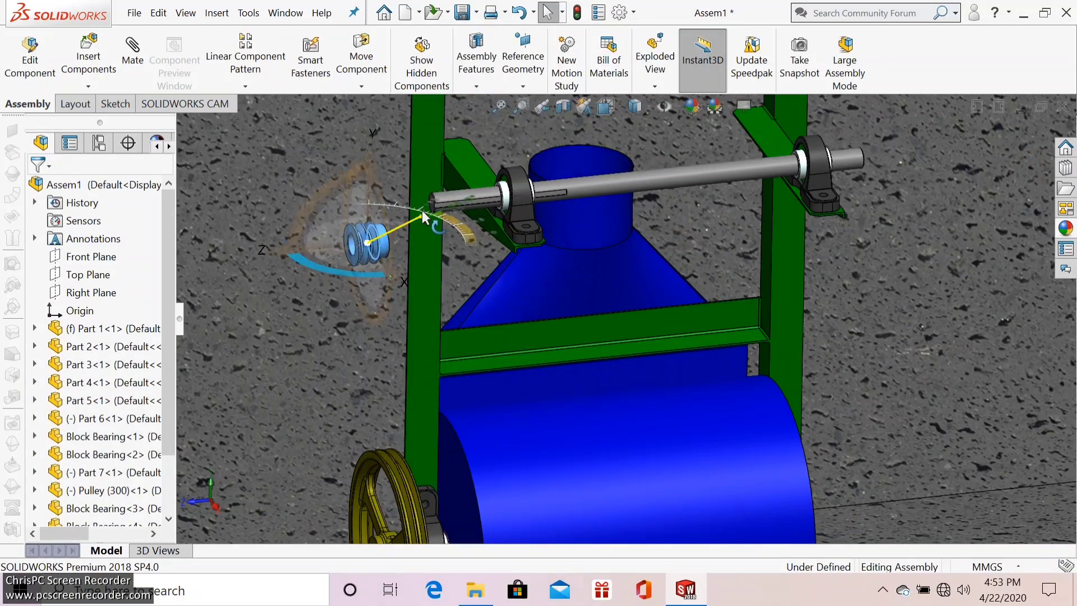
left_click(423, 216)
left_click(133, 53)
left_click(338, 282)
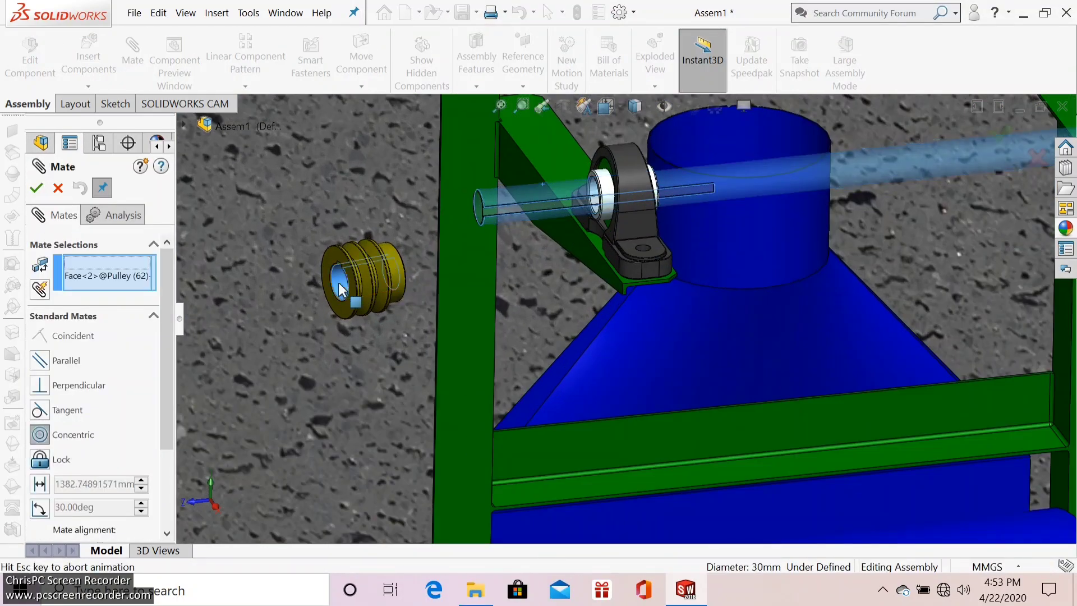
left_click(554, 177)
left_click(474, 242)
left_click(512, 268)
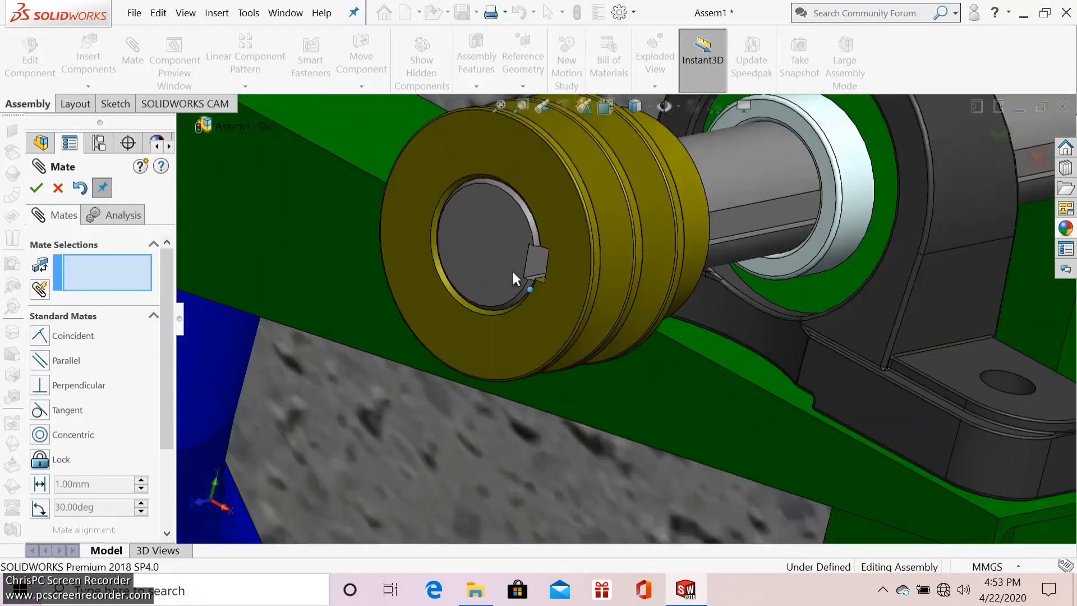
scroll(787, 393, "up", 5)
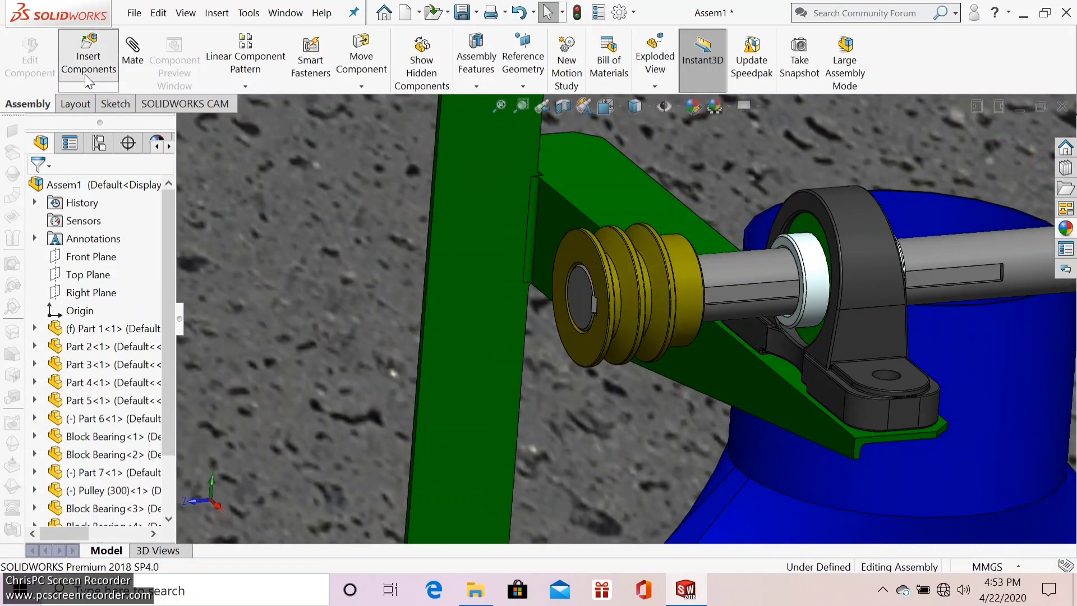
Step: Insert the Flywheel and make it concentric with the Part 8 shaft
left_click(88, 82)
scroll(471, 365, "down", 3)
left_click(795, 516)
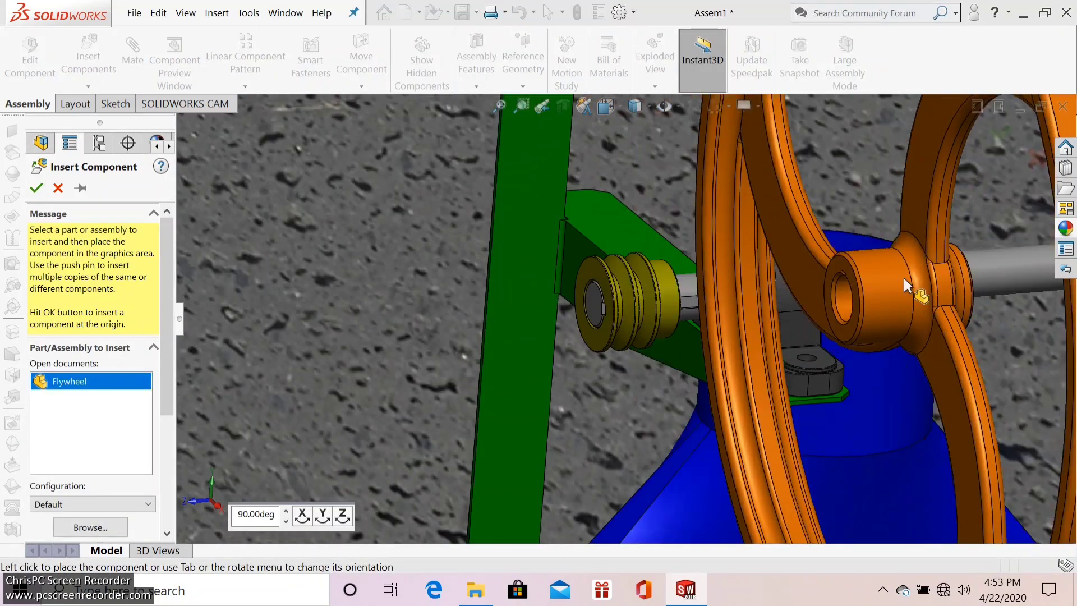
left_click(912, 259)
left_click(1053, 205)
Step: Align the flywheel's keyway face with the shaft keyway
scroll(1017, 254, "down", 3)
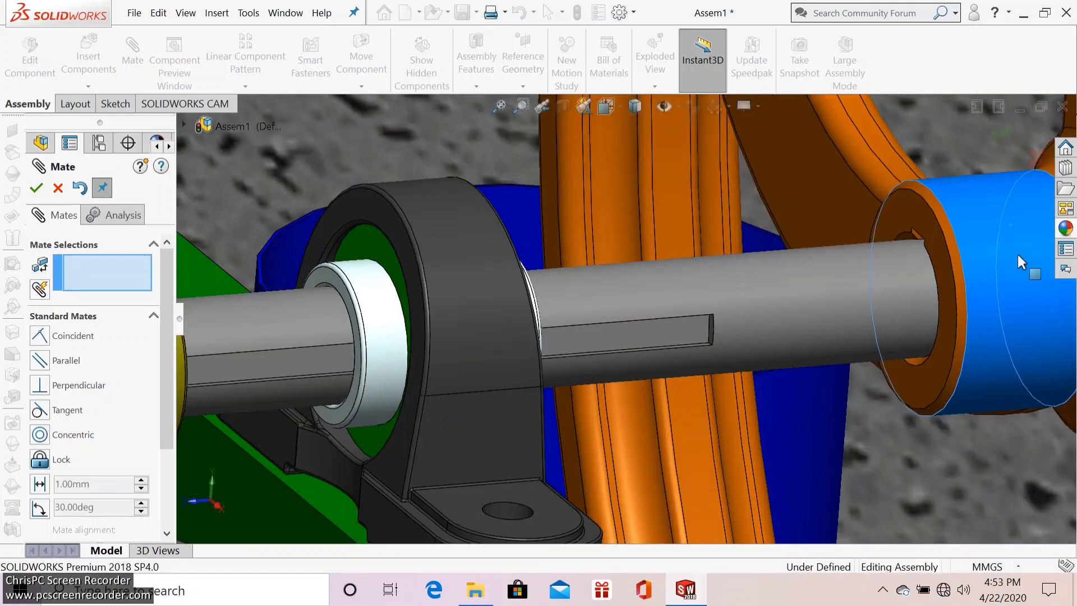
scroll(493, 338, "down", 3)
scroll(534, 331, "down", 2)
scroll(534, 331, "up", 5)
scroll(871, 317, "down", 5)
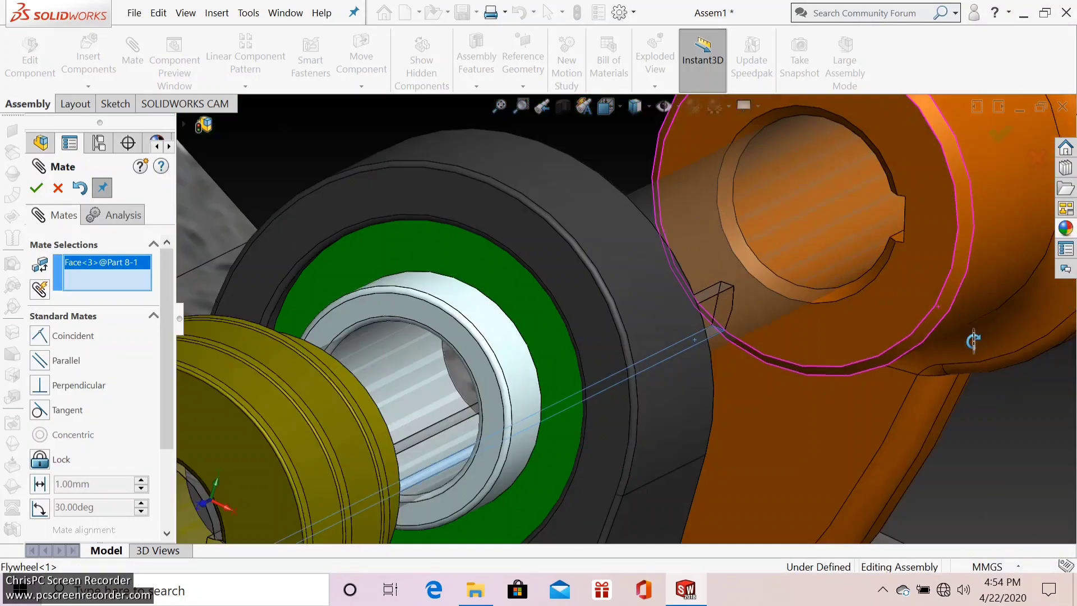
left_click(869, 230)
scroll(365, 358, "up", 5)
scroll(366, 358, "down", 5)
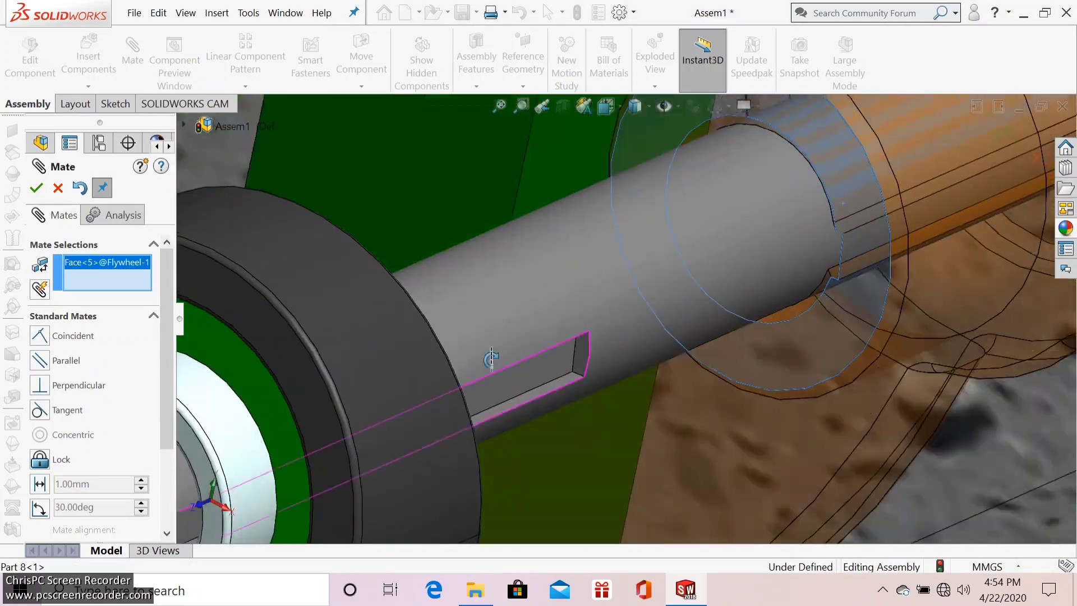
left_click(349, 326)
scroll(685, 436, "up", 5)
scroll(729, 377, "up", 5)
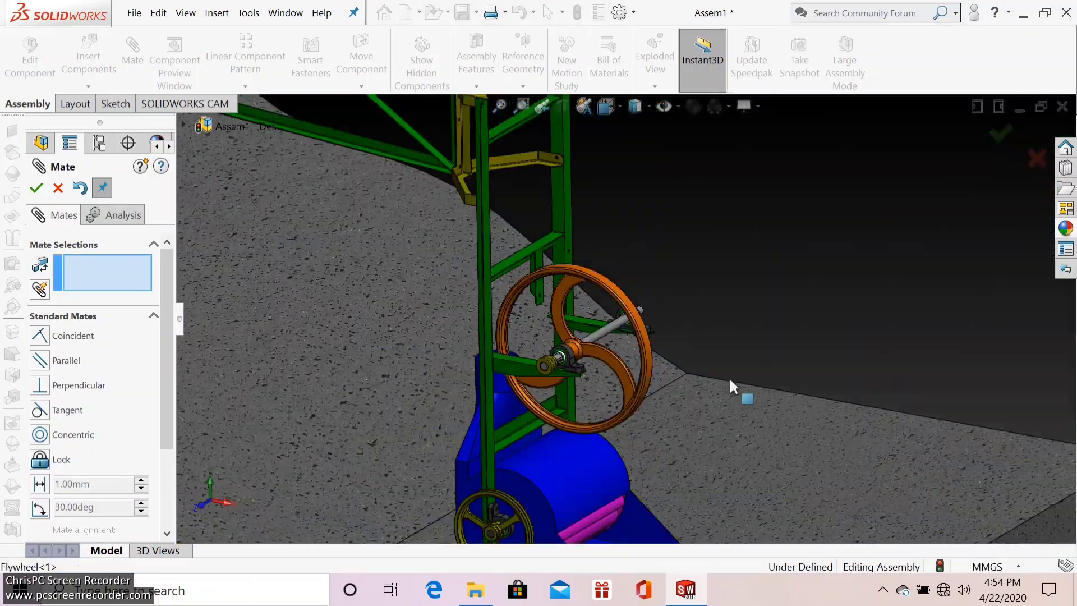
key("Escape")
Step: Create a Belt/Chain feature using the small 42 mm and large 280 mm pulley faces
left_click(476, 86)
left_click(494, 284)
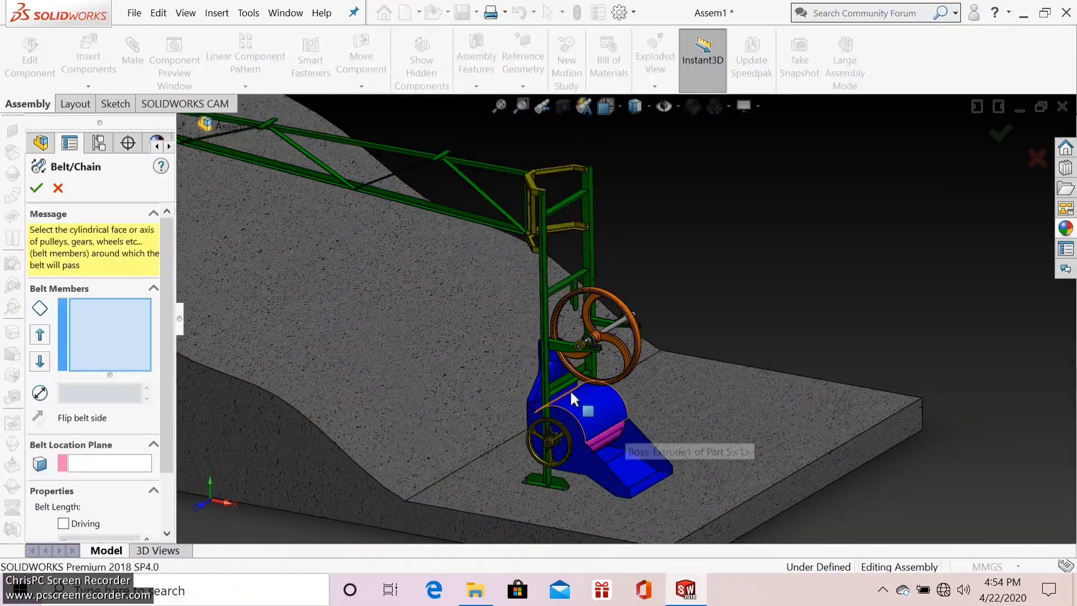
scroll(548, 444, "down", 5)
scroll(613, 278, "up", 2)
left_click(613, 279)
scroll(613, 279, "down", 5)
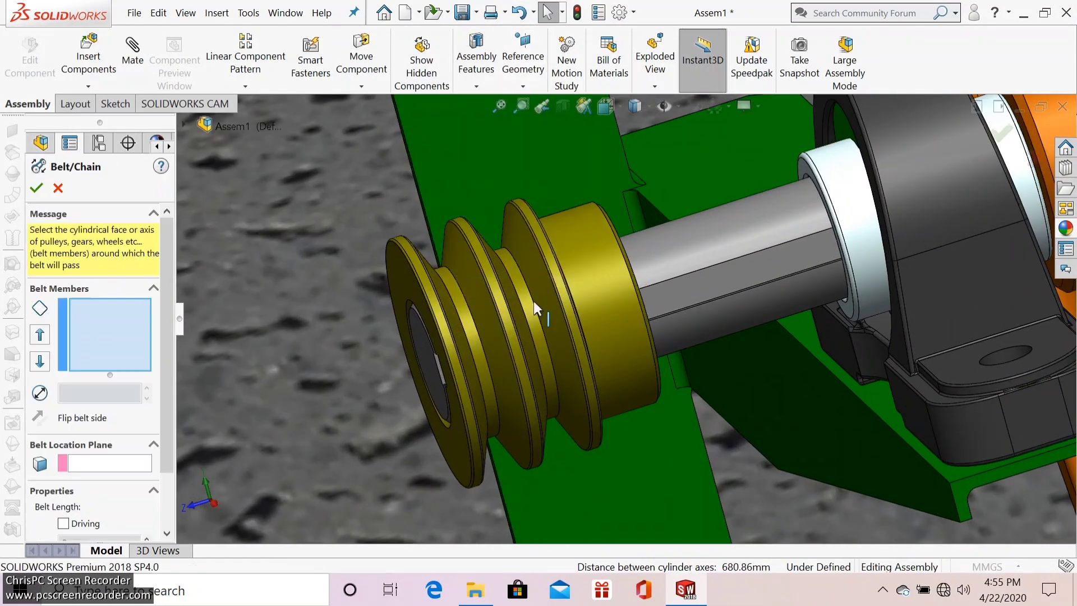
left_click(534, 308)
scroll(493, 450, "up", 5)
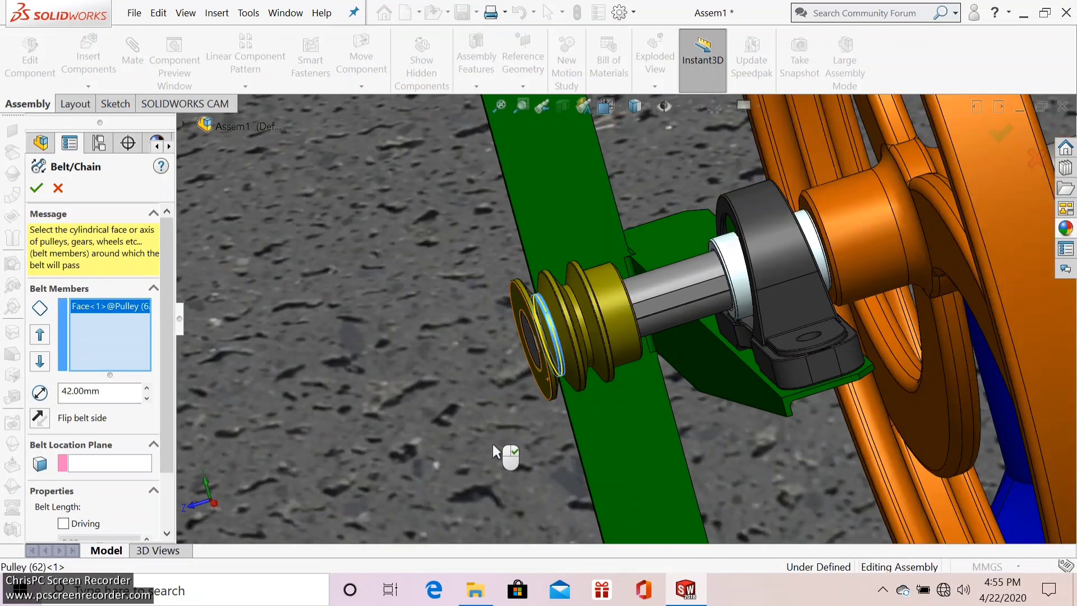
scroll(638, 513, "down", 3)
scroll(766, 463, "down", 3)
left_click(766, 463)
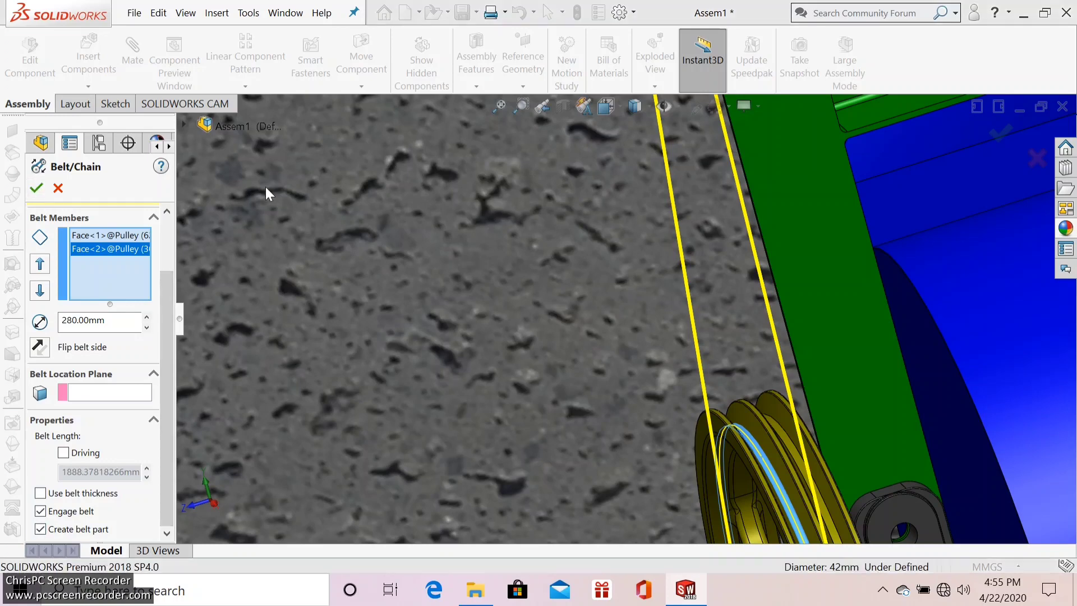
Step: Save the assembly as 'Belt' and accept the belt feature
key("ctrl+s")
type("Belt")
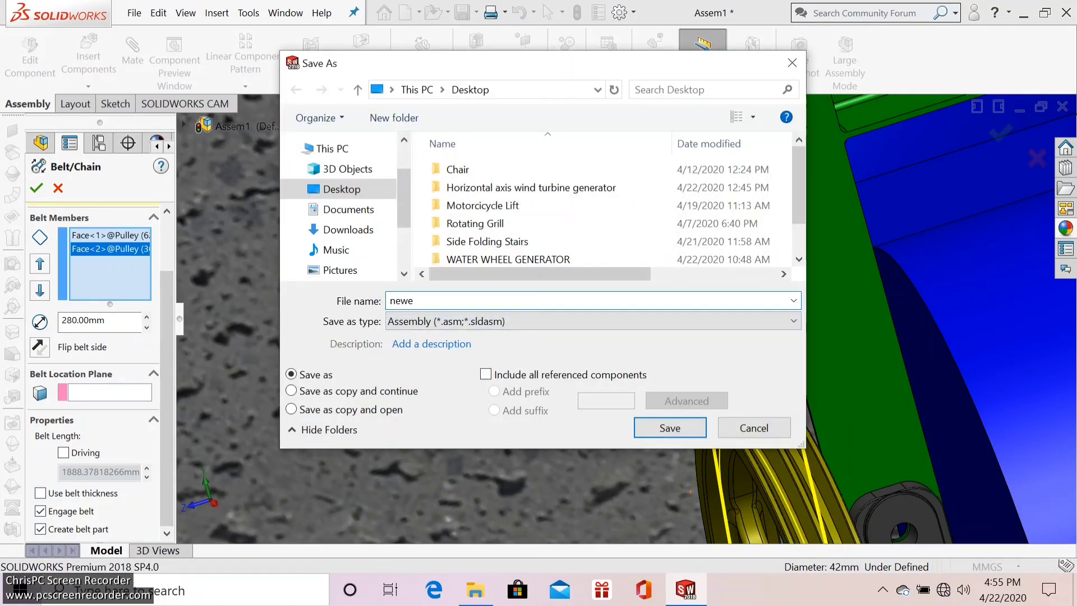
key("Return")
key("Return")
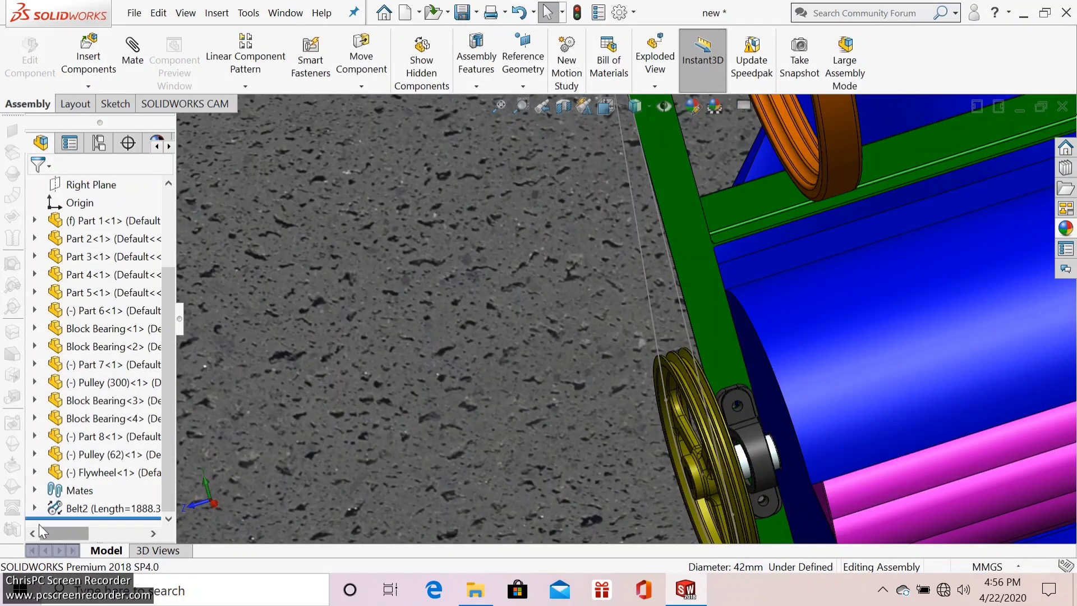
Step: Edit the Belt2 part on its own and start a sketch on a new Plane1
left_click(102, 467)
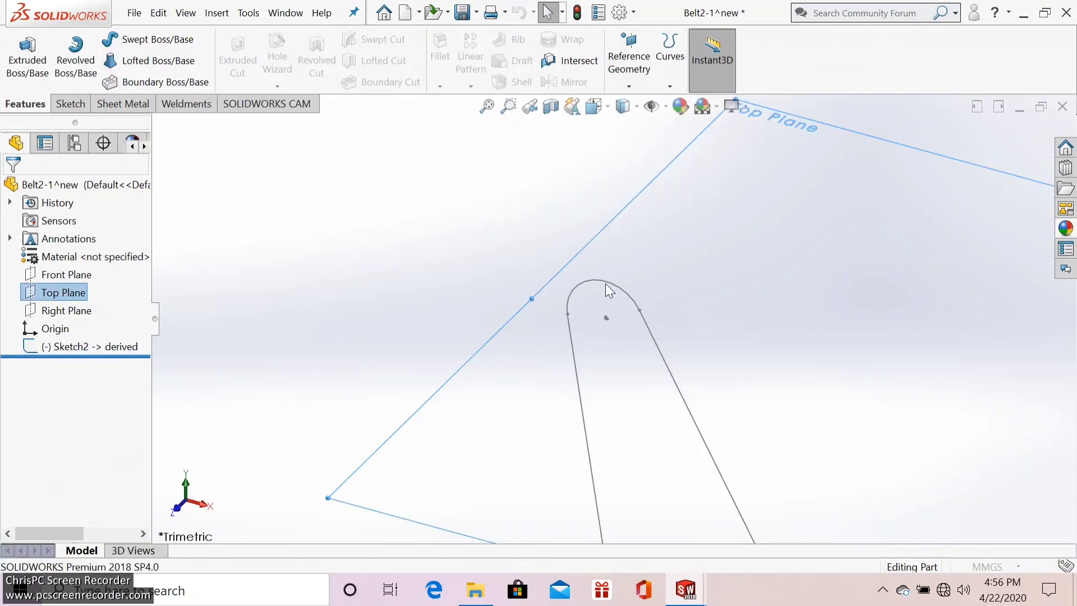
left_click(606, 318, "ctrl")
key("Return")
left_click(558, 334)
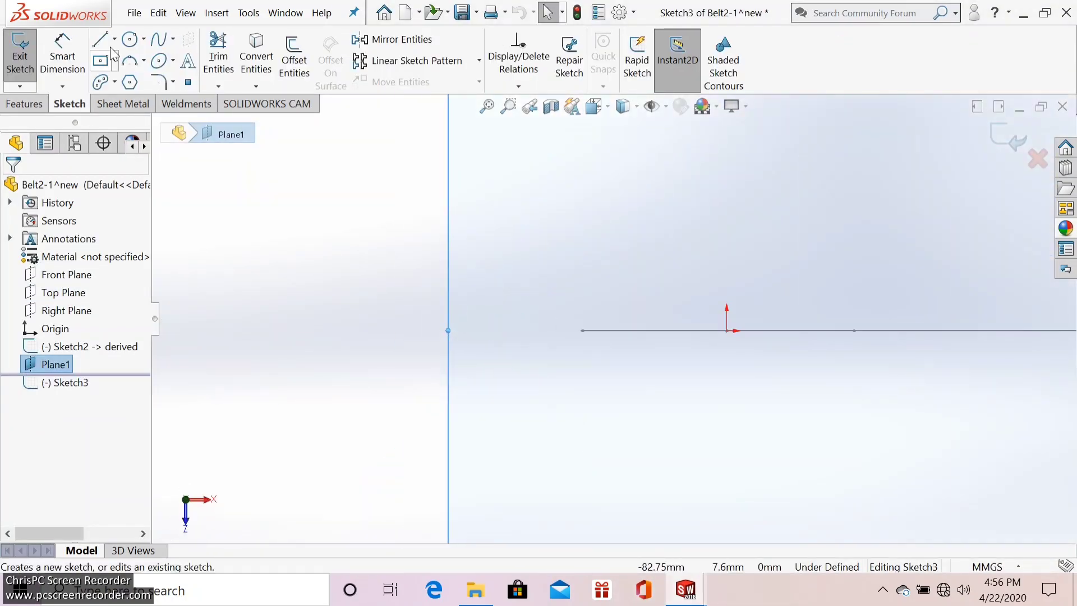
Step: Draw the trapezoid profile sides with Line and Midpoint Line, keeping the left side vertical
left_click(101, 40)
left_click_drag(582, 294, 583, 367)
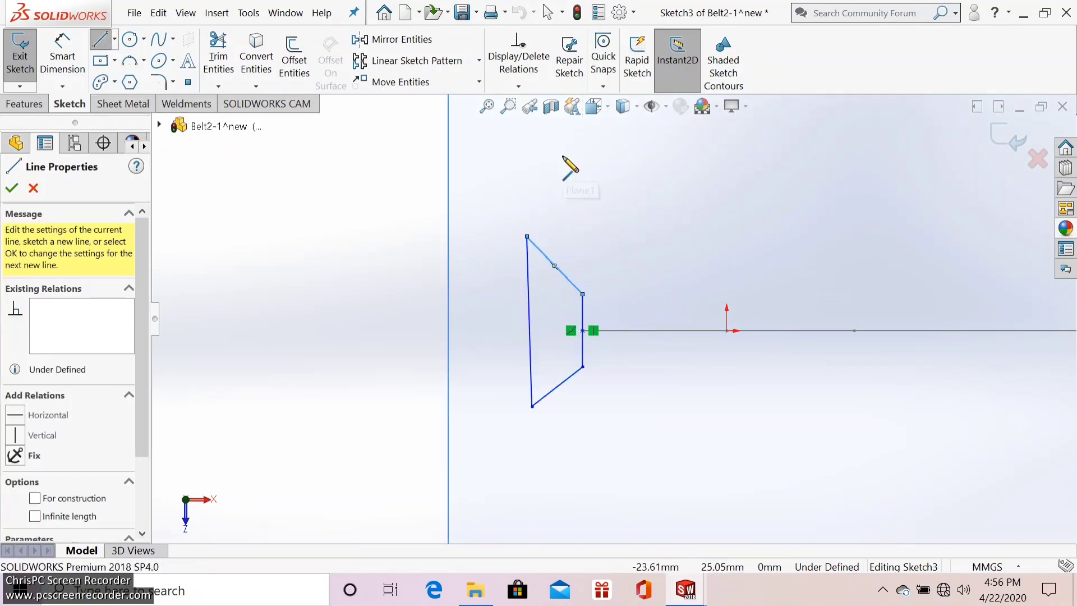
left_click(114, 39)
left_click(150, 99)
left_click(529, 330)
left_click(527, 236)
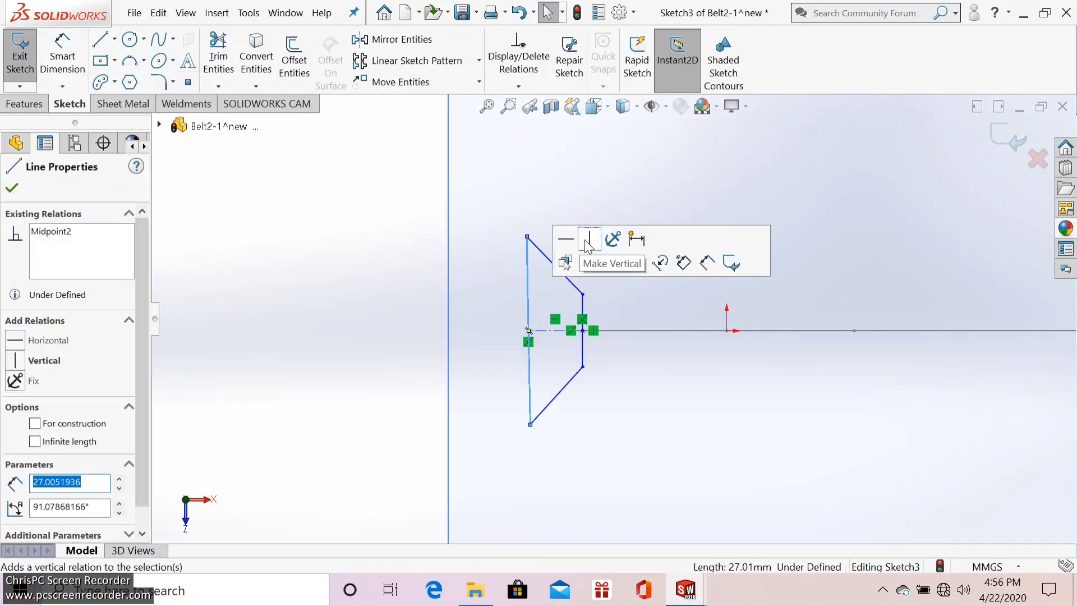
left_click(588, 245)
Step: Dimension the profile: width 10, left side height 12, right side height 3
left_click(543, 204)
type("10")
key("Return")
left_click(412, 306)
type("12.00mm")
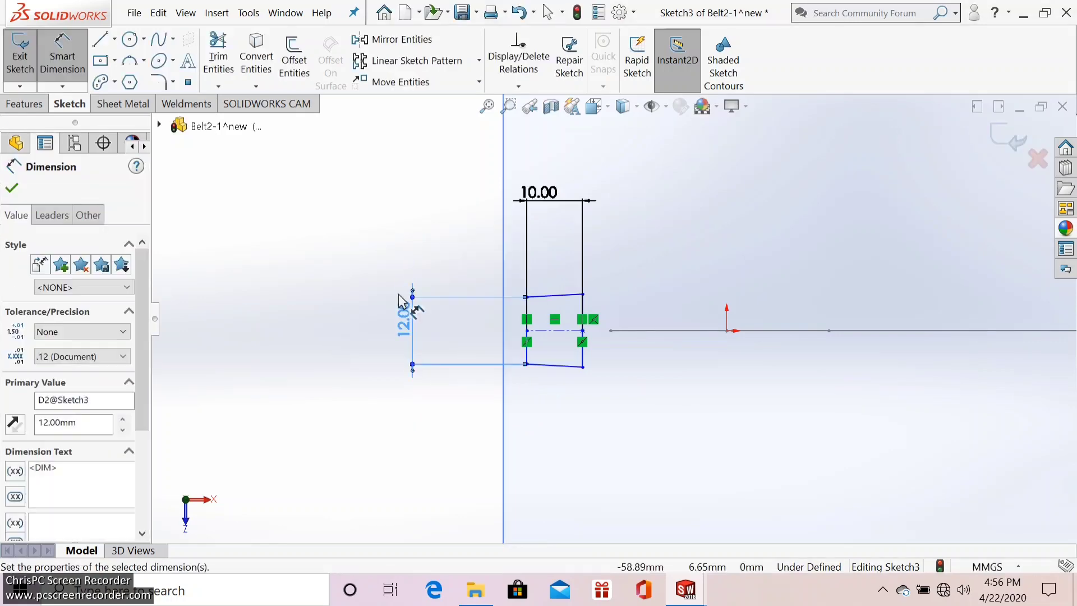
left_click(582, 348)
left_click(684, 428)
type("3")
key("Return")
Step: Attach the profile's centerline end point to the belt path
scroll(553, 356, "up", 3)
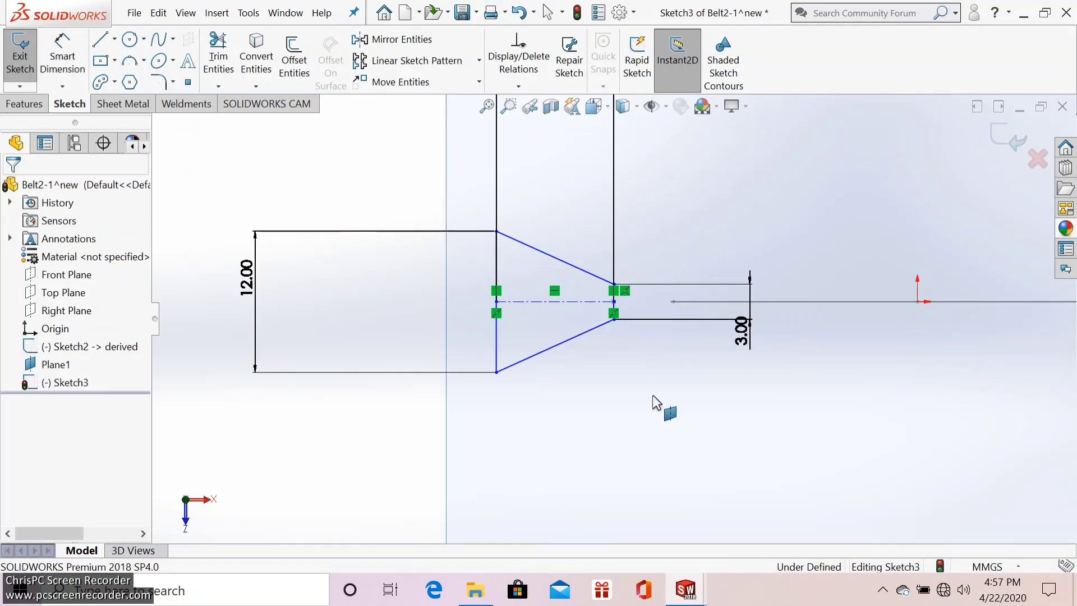
left_click(632, 241)
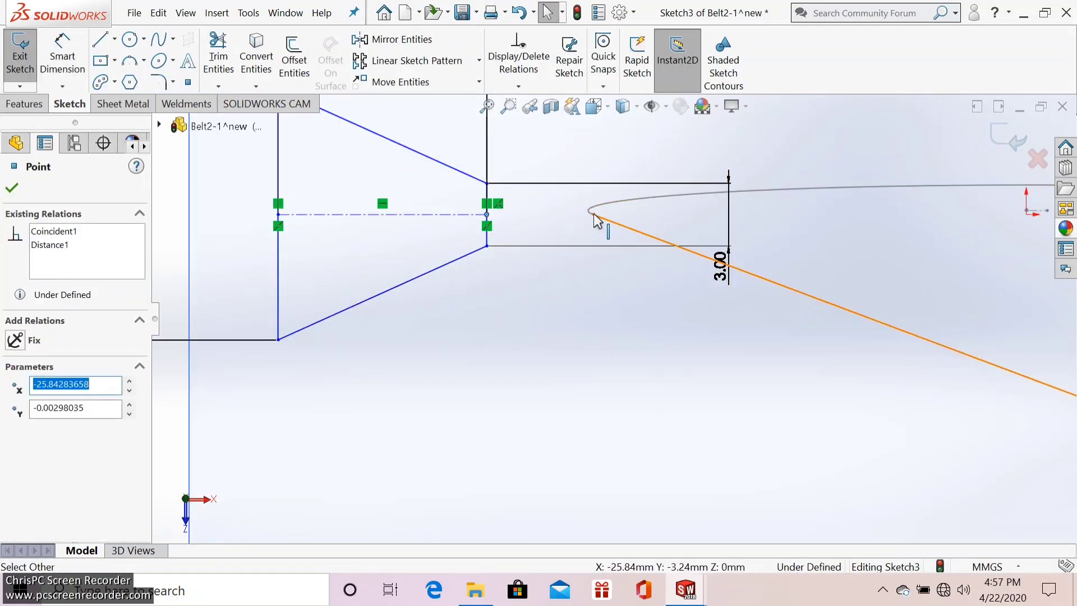
middle_click_drag(597, 221, 831, 363)
left_click(498, 327)
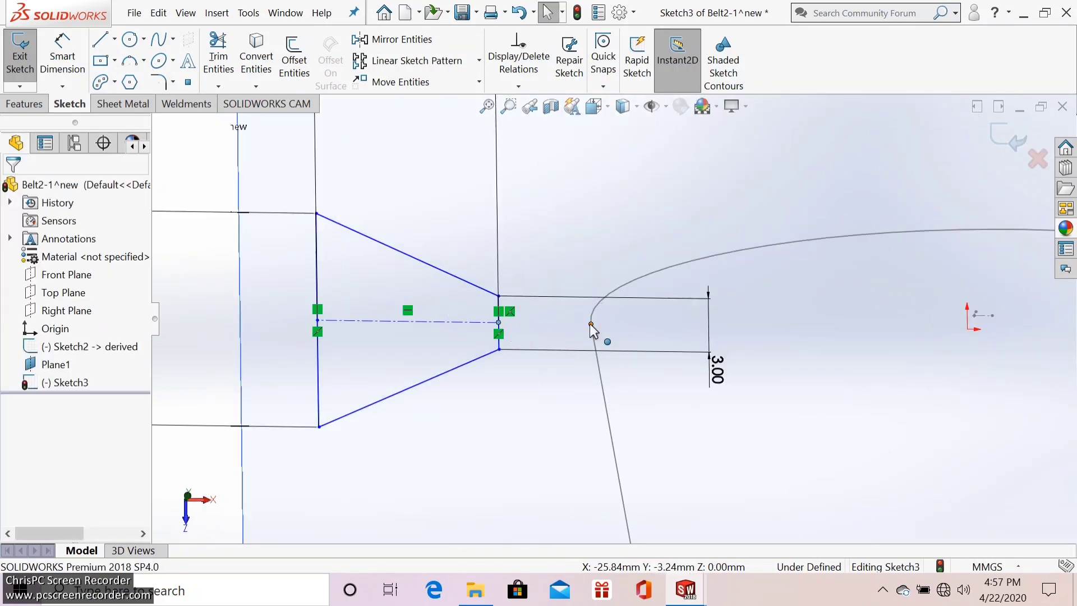
Step: Round all four trapezoid corners with 0.5 mm sketch fillets and exit the sketch
left_click(159, 82)
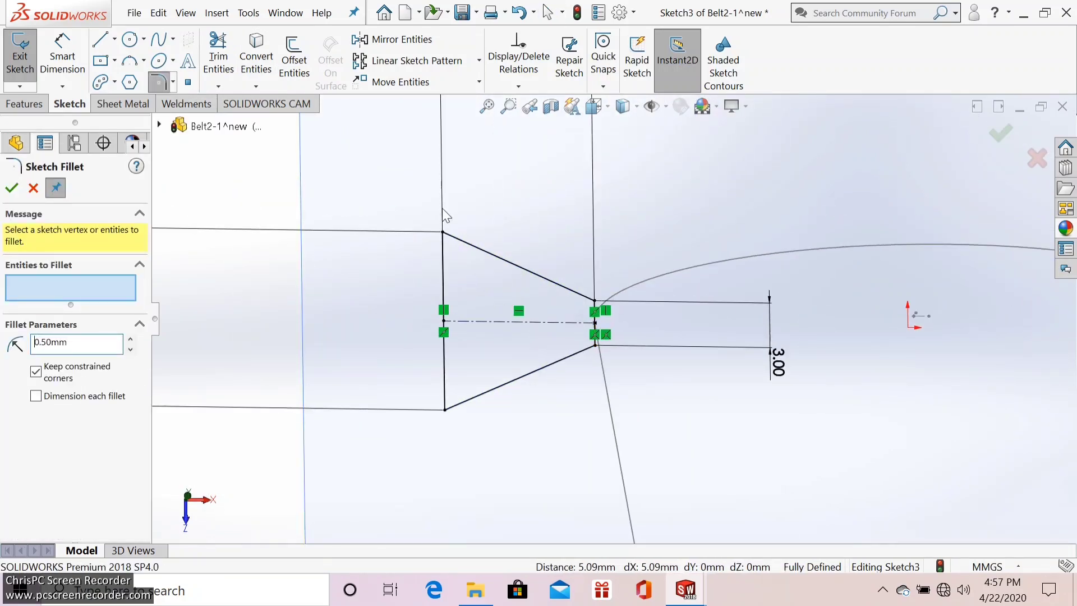
left_click_drag(446, 215, 615, 424)
left_click(575, 310)
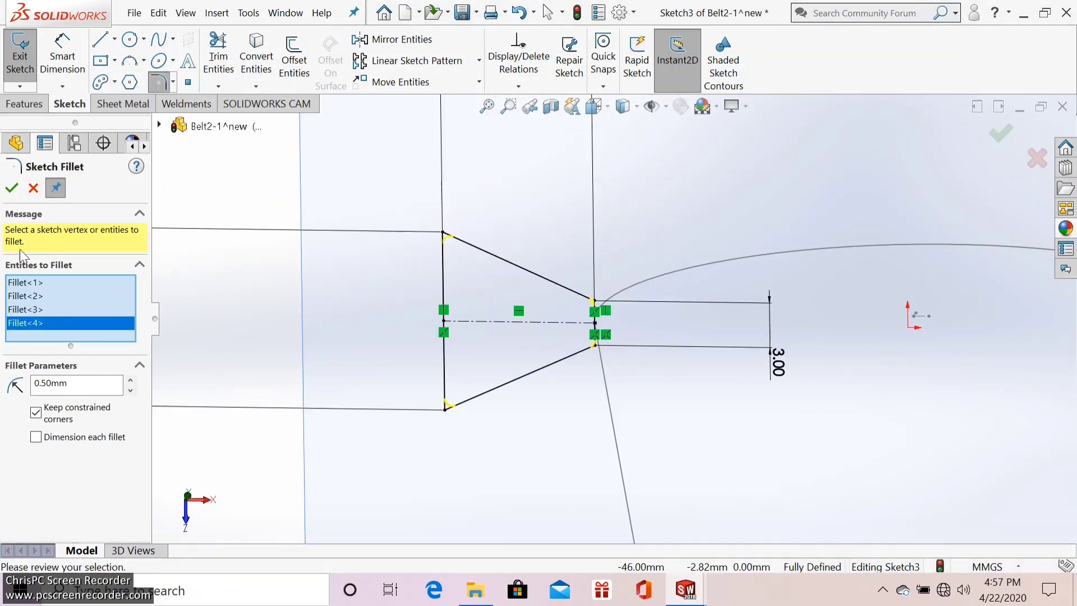
key("Return")
left_click(24, 103)
left_click(159, 40)
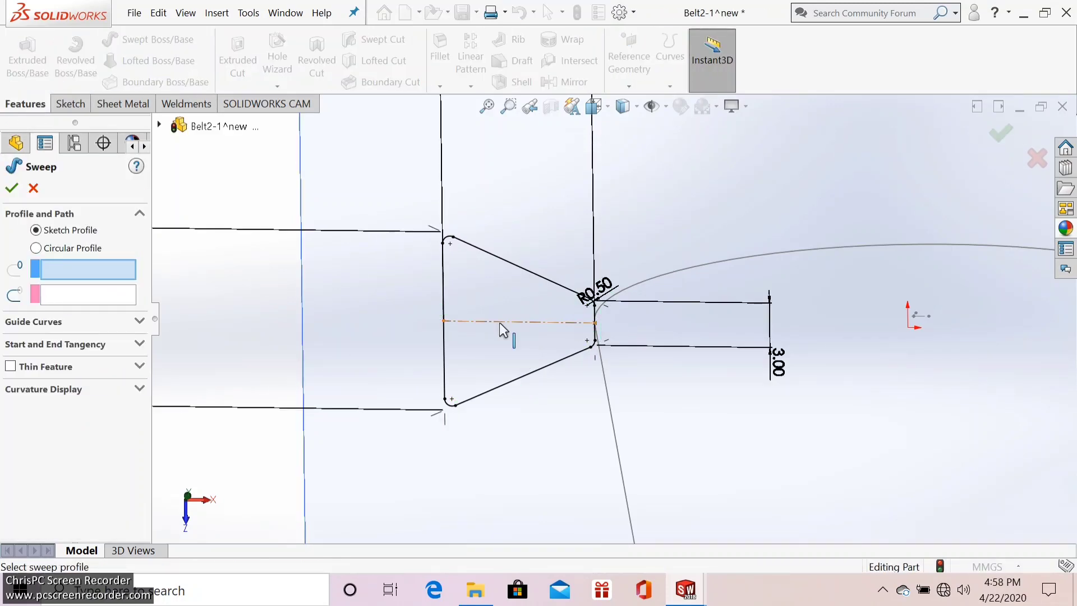
Step: Sweep the profile along the belt loop and colour it dark red (RGB 119,18,0)
left_click(681, 272)
key("Return")
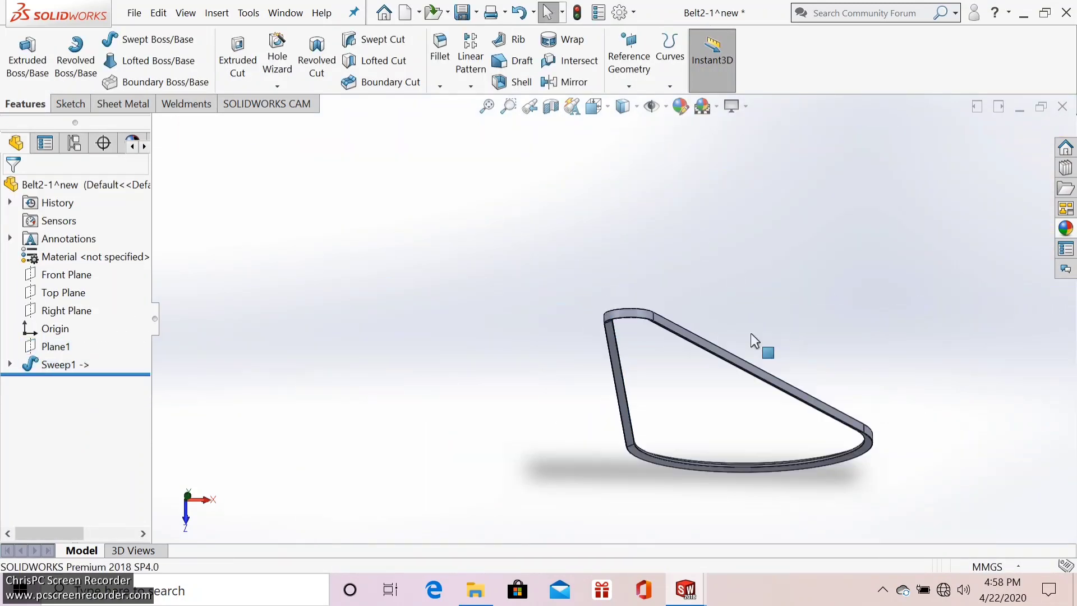
scroll(134, 332, "down", 5)
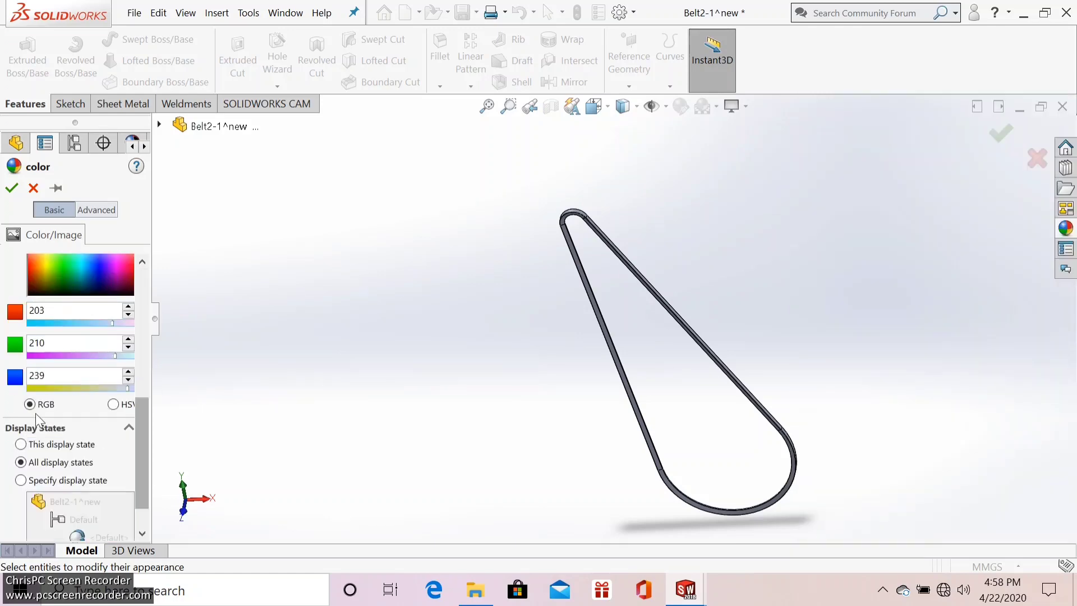
left_click(11, 188)
Step: Return to the assembly and select the belt, checking the floor part's options
left_click(600, 516)
left_click(628, 325)
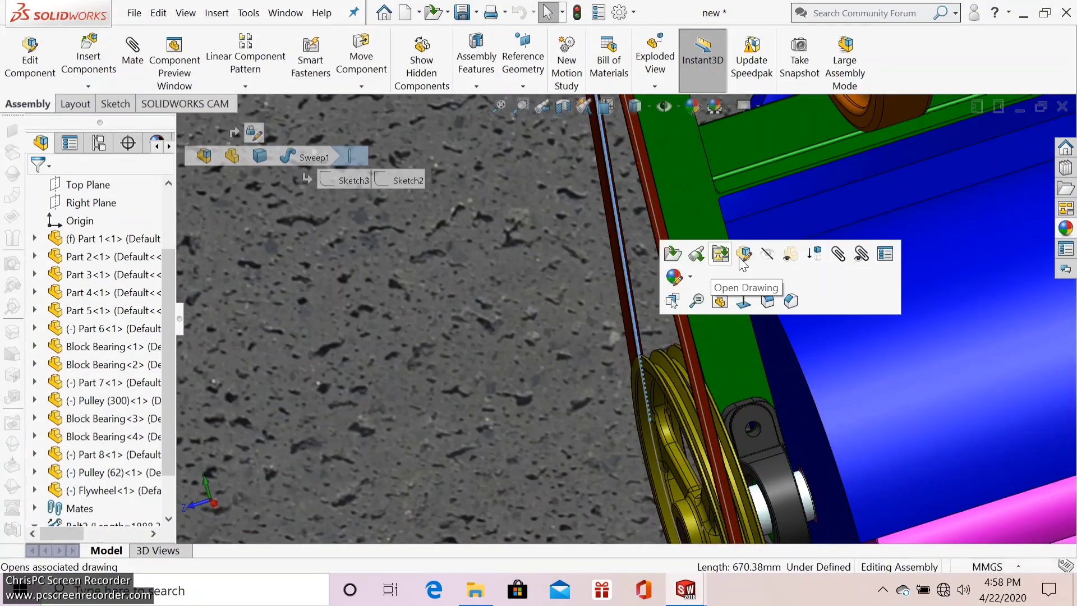
scroll(620, 343, "down", 3)
scroll(746, 324, "down", 2)
right_click(381, 318)
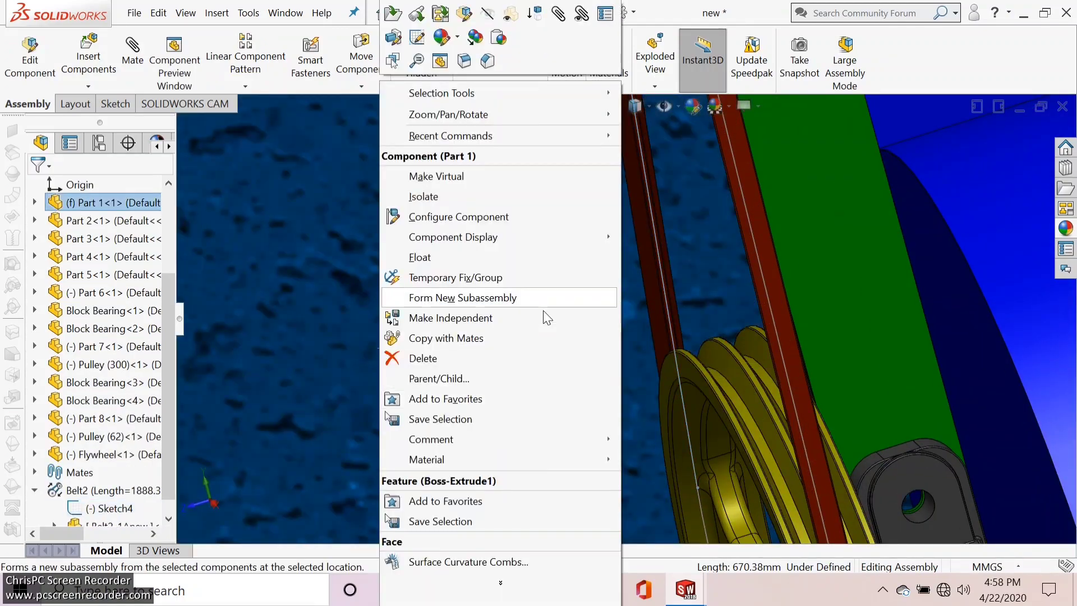
key("Escape")
scroll(672, 333, "up", 2)
scroll(678, 371, "up", 3)
scroll(698, 385, "up", 2)
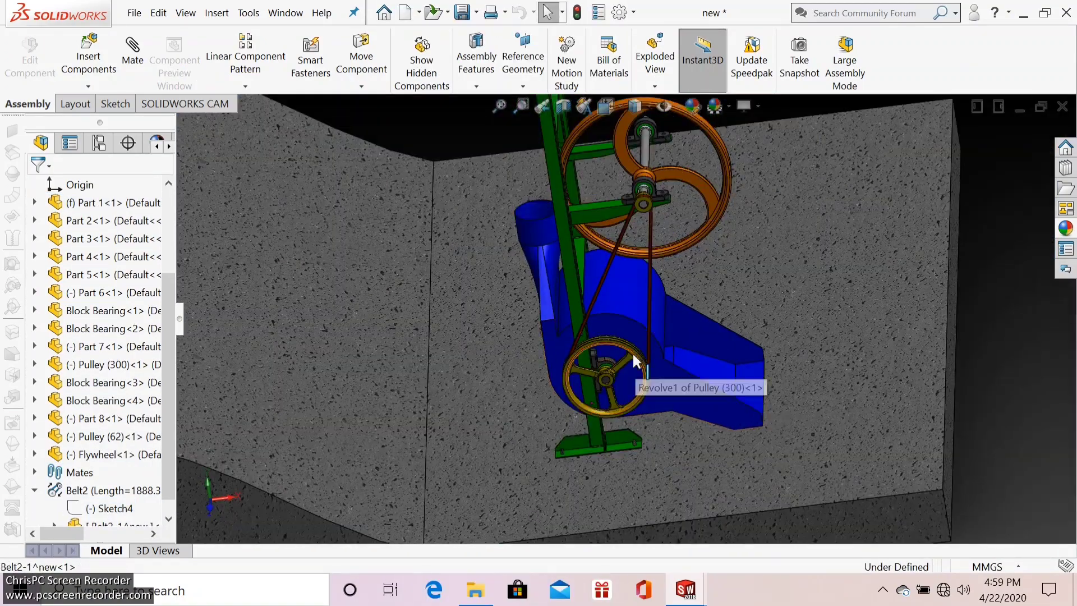
Step: Make the hopper transparent, select the large pulley, and show the Isometric view
left_click(717, 414)
scroll(632, 355, "down", 2)
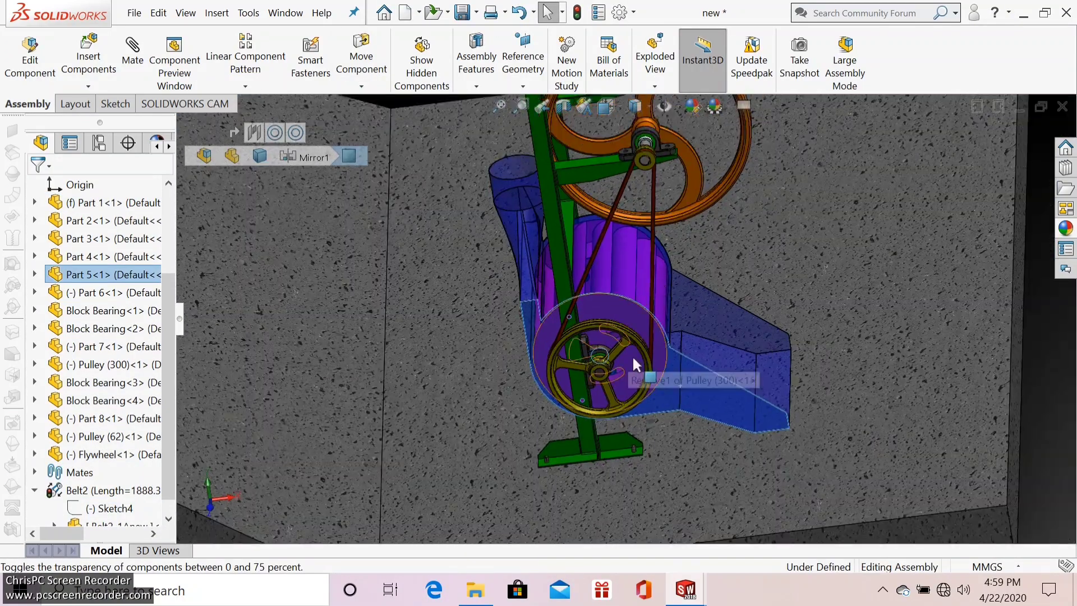
scroll(618, 348, "down", 2)
scroll(633, 337, "up", 2)
scroll(629, 322, "up", 2)
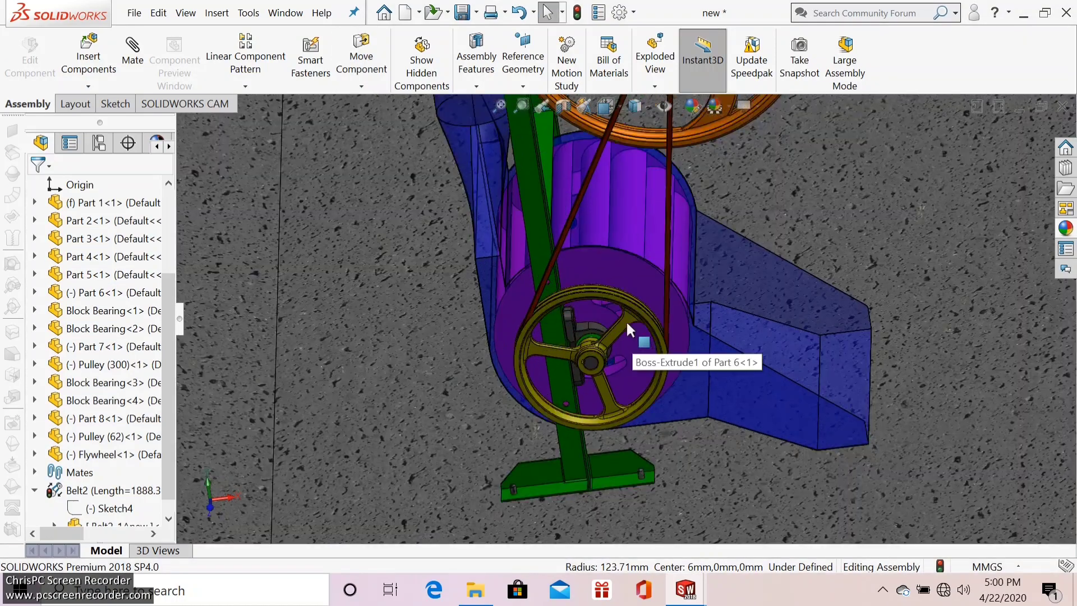
left_click(626, 320)
scroll(581, 351, "up", 3)
key("ctrl+7")
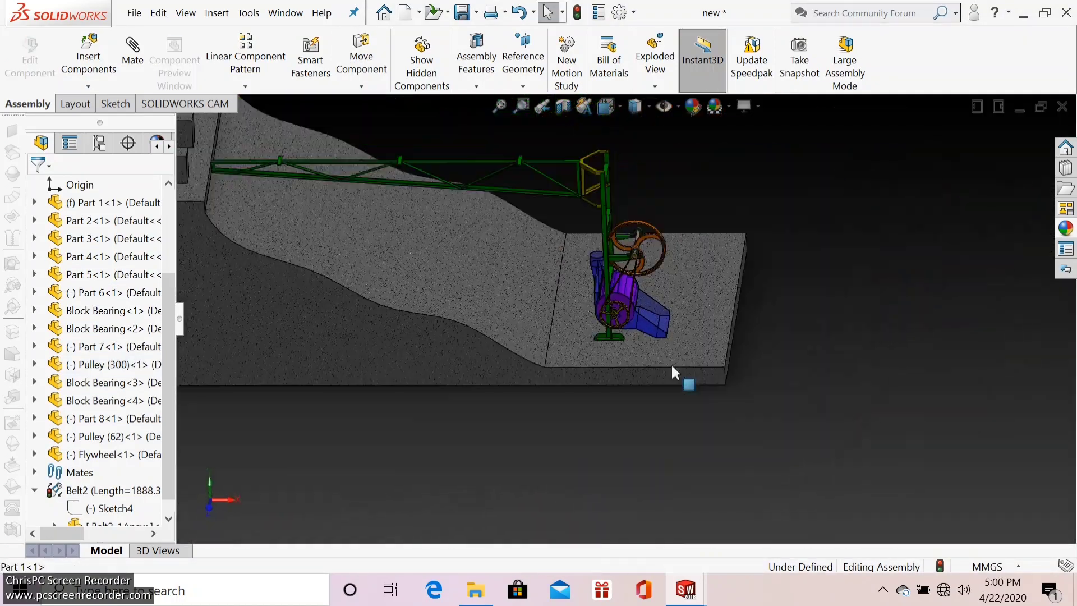
scroll(759, 296, "down", 3)
left_click(112, 275)
Step: Insert Part 9, the pipe, and pick its face to mate against the frame
left_click(88, 56)
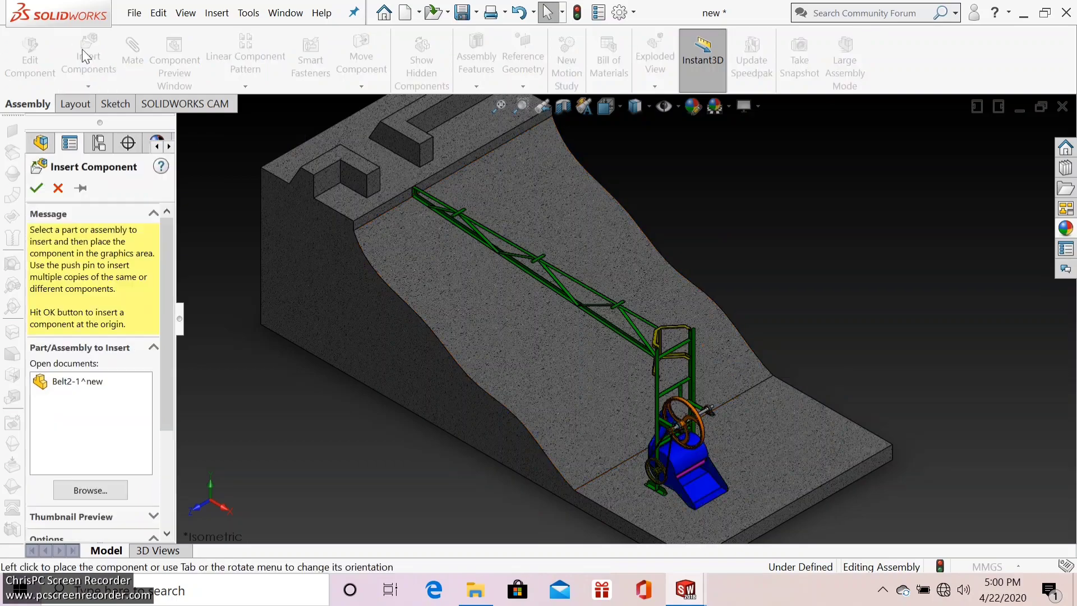
scroll(458, 314, "down", 3)
left_click(458, 335)
left_click(763, 543)
left_click(784, 307)
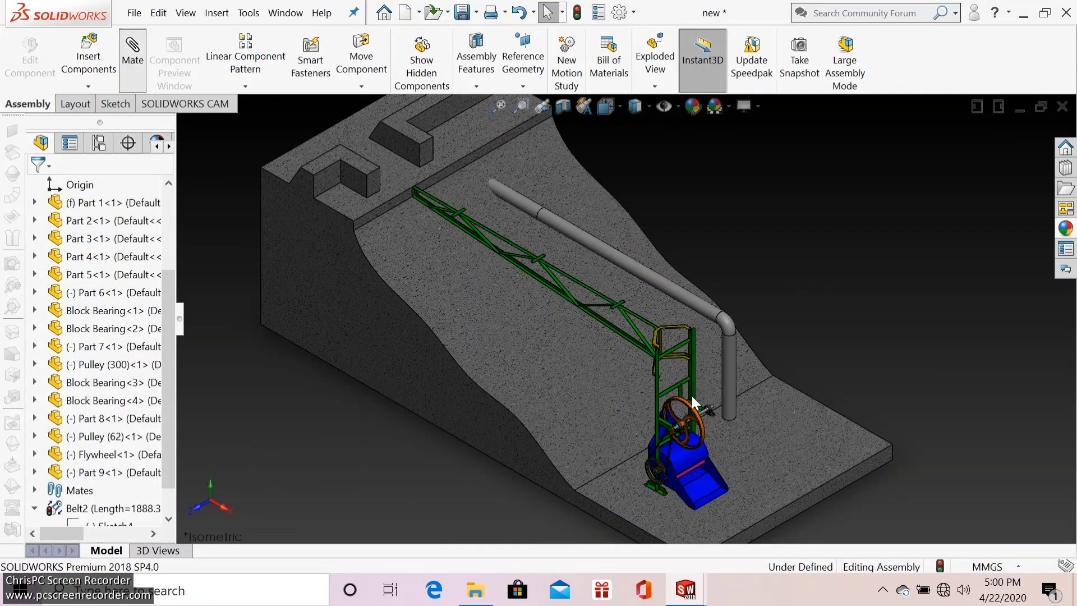
scroll(654, 411, "up", 3)
left_click(763, 412)
left_click(950, 418)
scroll(538, 186, "down", 3)
scroll(589, 212, "down", 3)
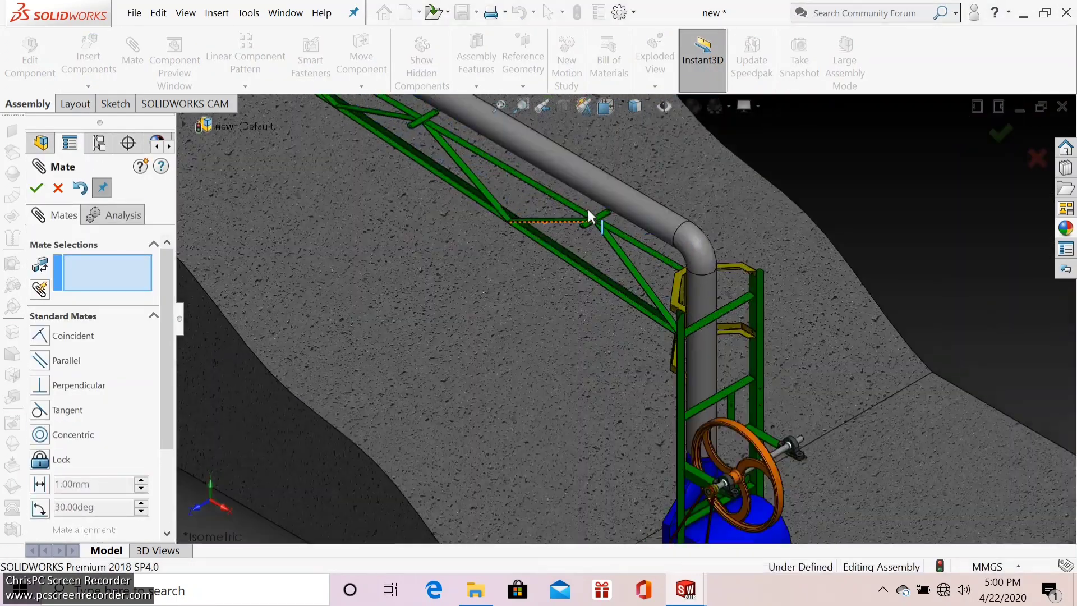
scroll(613, 277, "down", 2)
scroll(601, 312, "up", 4)
scroll(494, 226, "down", 5)
key("Escape")
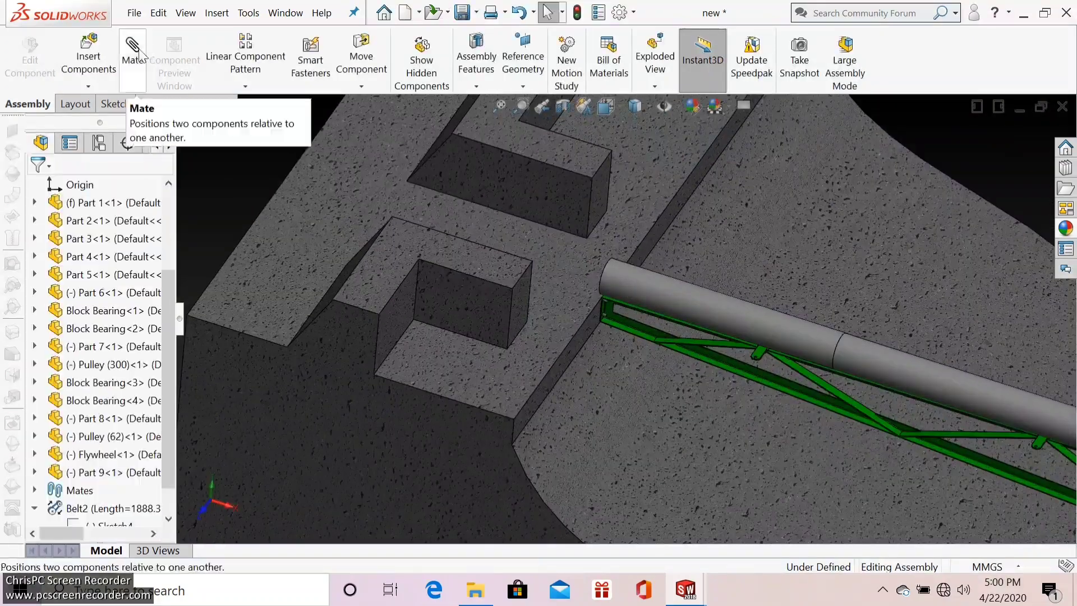
Step: Insert Part 12 clamp and mate its foot hole concentric with the frame plate hole
left_click(88, 56)
double_click(456, 319)
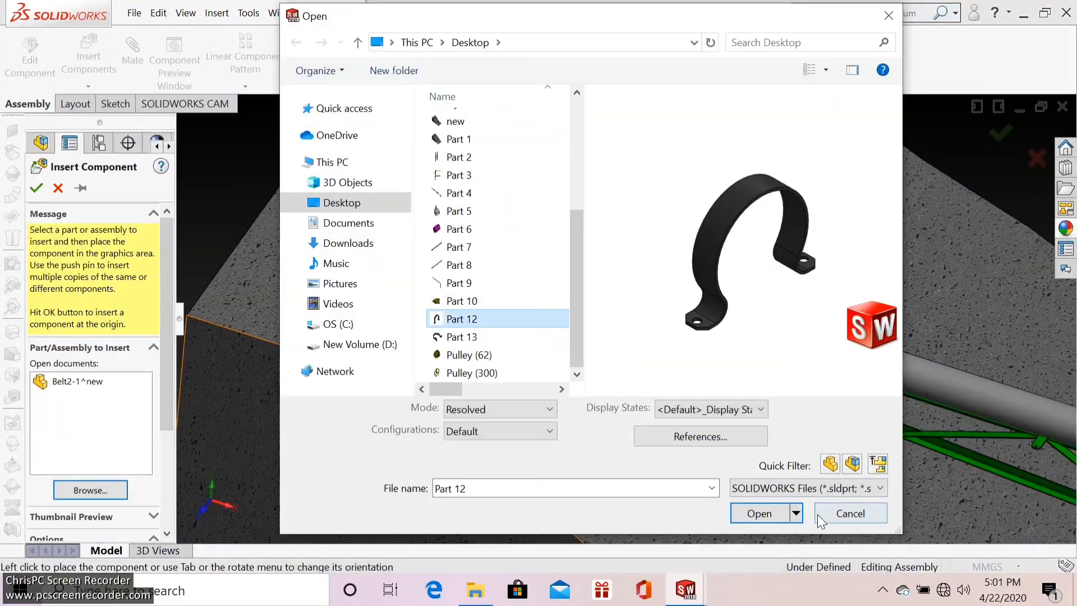
left_click(724, 297)
left_click(132, 50)
left_click(741, 286)
scroll(723, 359, "down", 3)
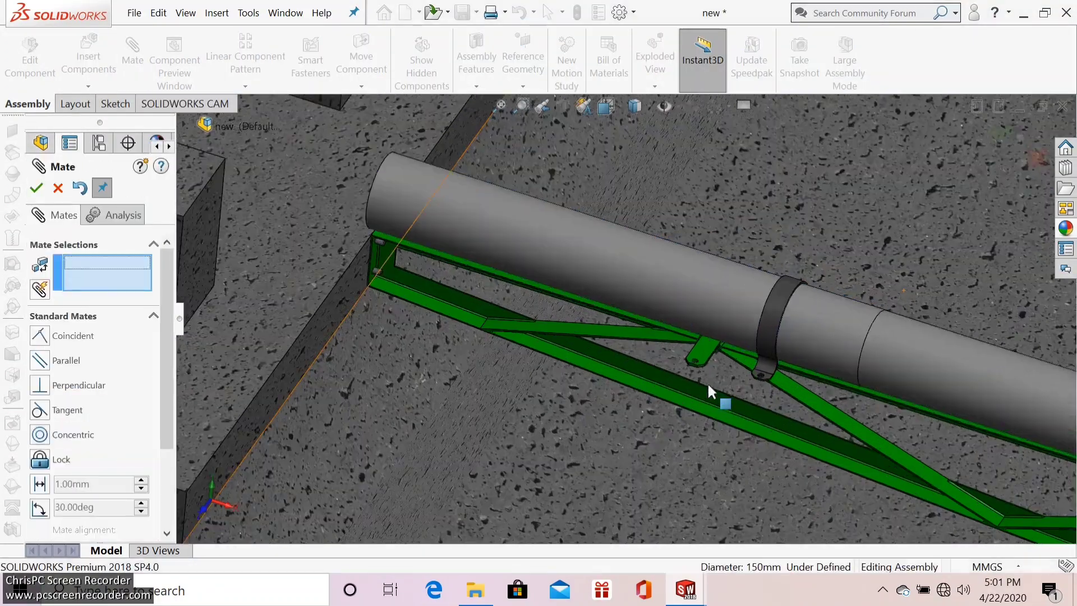
scroll(661, 336, "down", 3)
left_click(662, 336)
scroll(757, 348, "down", 3)
left_click(786, 354)
left_click(984, 362)
scroll(618, 314, "up", 10)
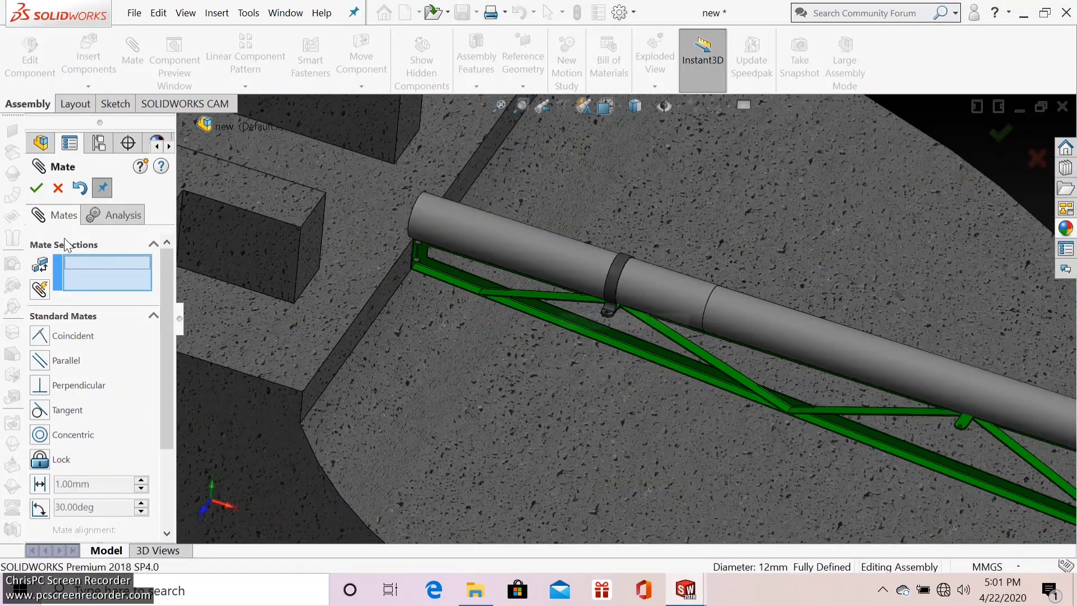
key("Escape")
Step: Copy the clamp onto the pipe and mate its foot hole concentric with the green frame
left_click_drag(928, 373, 953, 387, "ctrl")
key("Return")
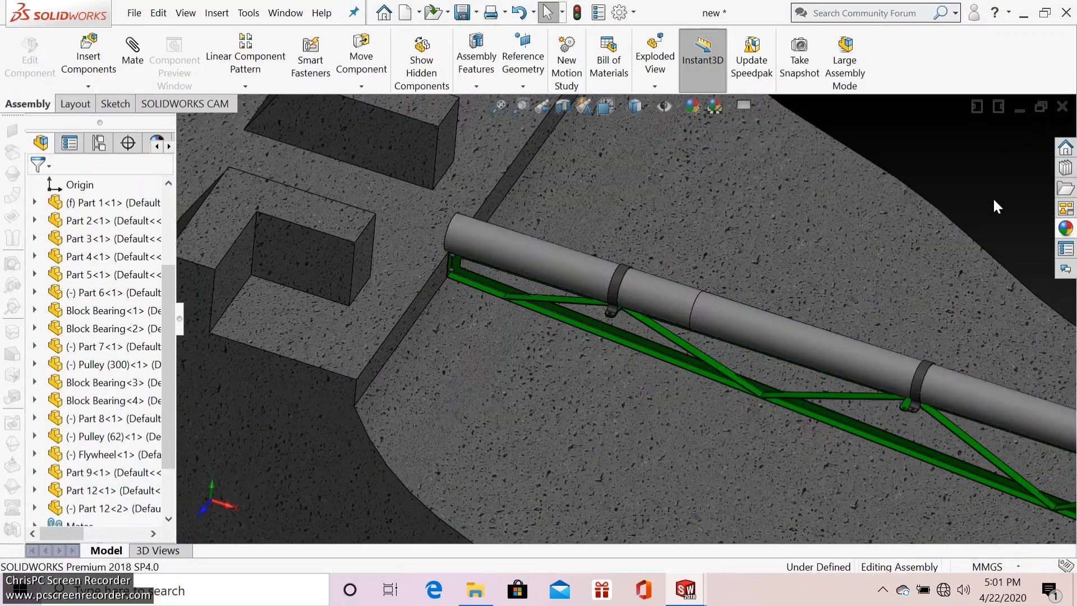
scroll(993, 197, "down", 3)
scroll(949, 280, "down", 3)
scroll(786, 382, "down", 5)
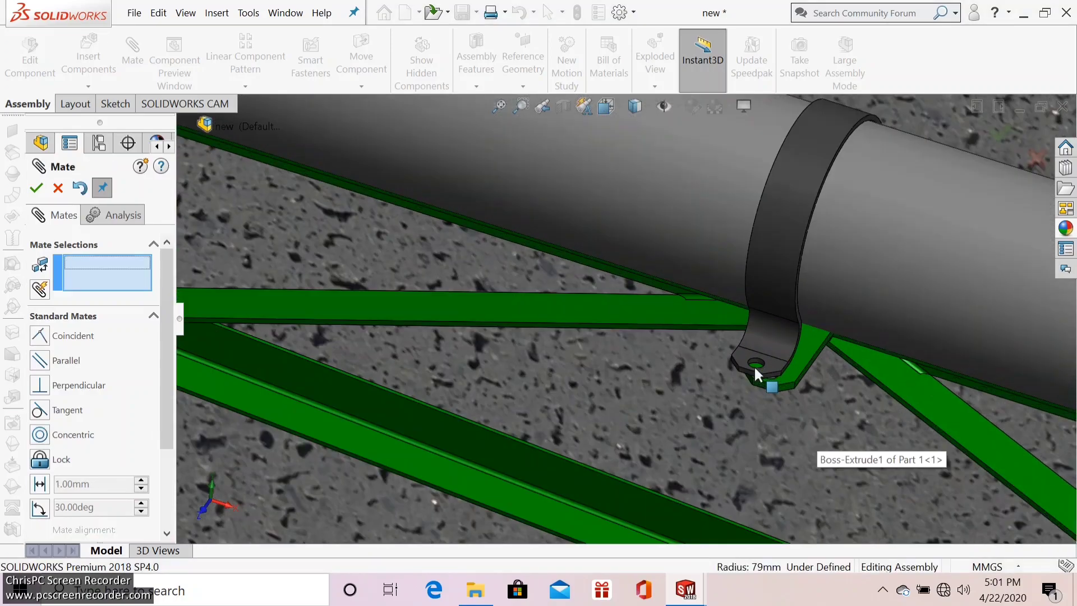
left_click(759, 373)
scroll(728, 373, "down", 3)
left_click(738, 359)
left_click(952, 384)
scroll(673, 291, "up", 8)
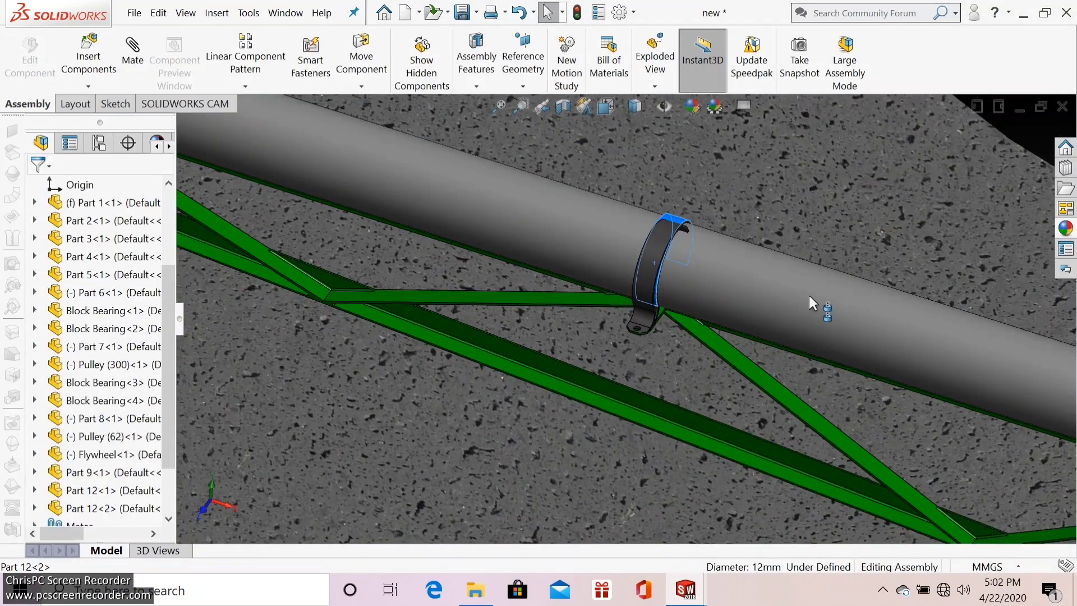
scroll(748, 339, "up", 5)
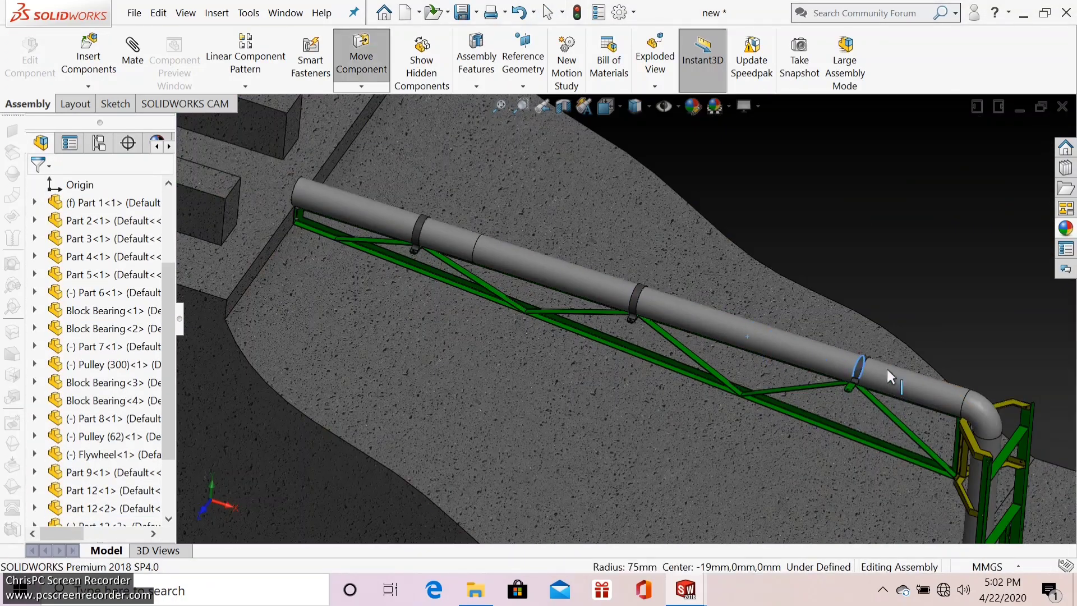
scroll(887, 369, "down", 5)
scroll(672, 339, "down", 3)
Step: Mate the third clamp's foot hole concentric with the green frame plate hole
left_click(583, 370)
left_click(133, 51)
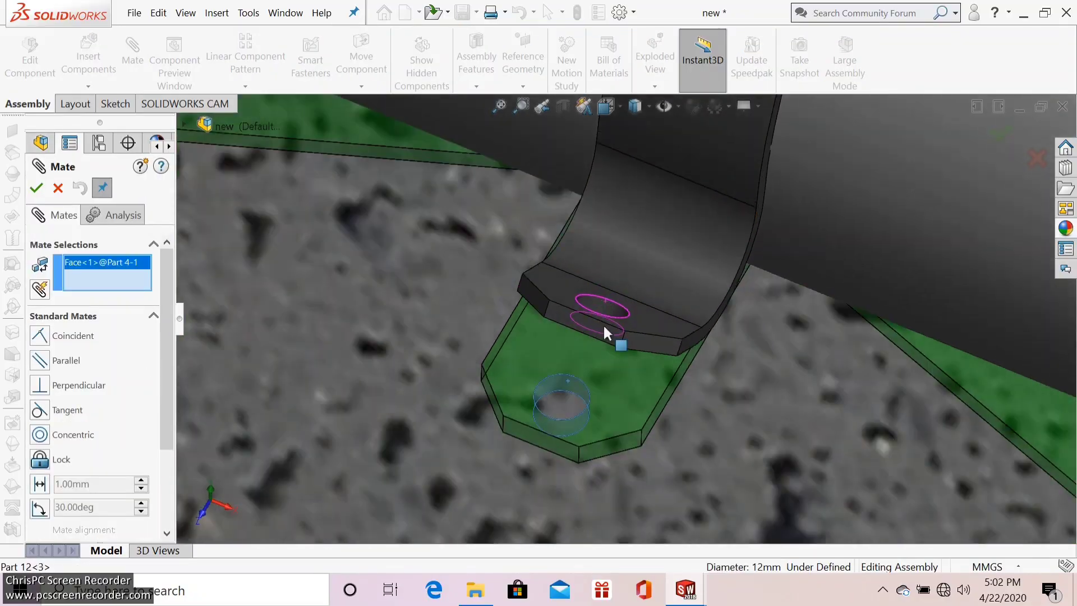
left_click(605, 329)
left_click(807, 287)
scroll(584, 391, "up", 6)
scroll(690, 228, "down", 3)
scroll(637, 379, "up", 2)
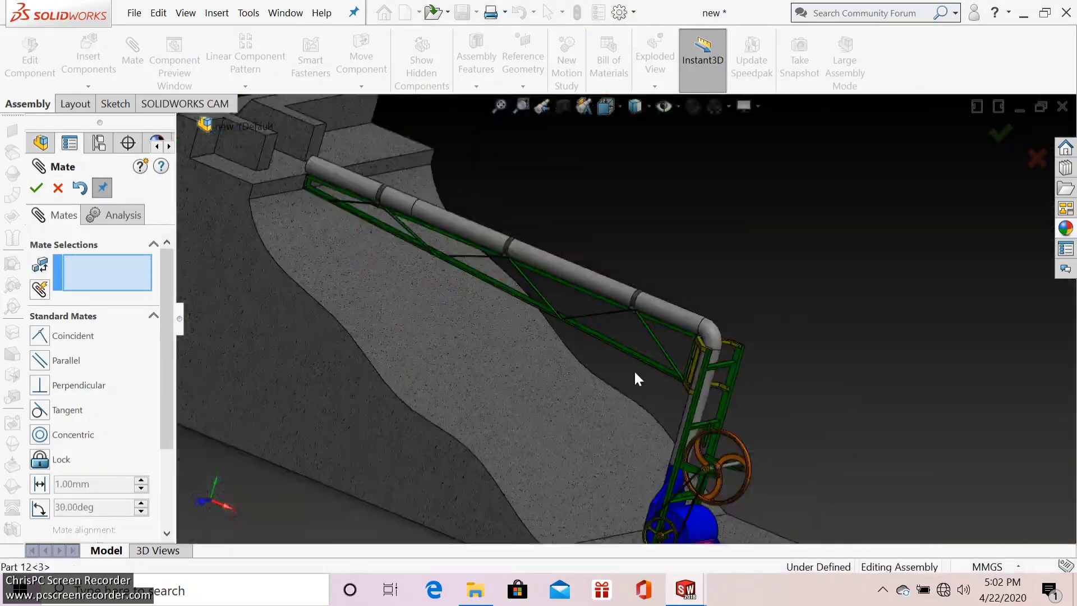
scroll(729, 327, "down", 3)
scroll(741, 426, "up", 3)
scroll(343, 284, "down", 5)
scroll(370, 295, "down", 2)
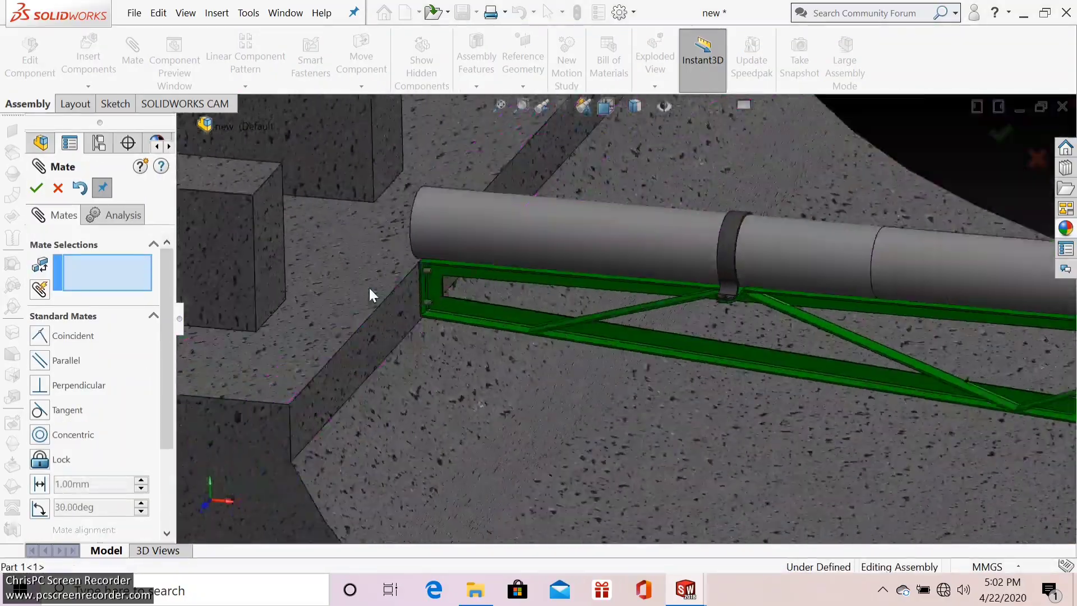
Step: Browse Insert Components and select the funnel part, Part 10
left_click(37, 188)
left_click(88, 62)
left_click(459, 319)
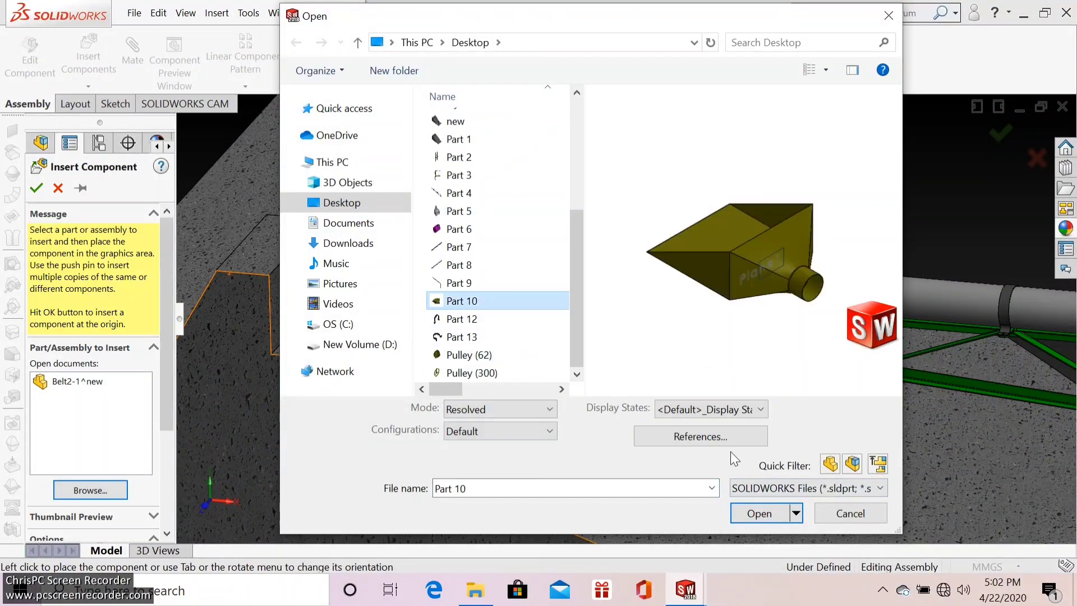
Step: Insert the yellow Part 10 funnel and add a Coincident mate seating it on the pipe's upper end
left_click(759, 513)
left_click(473, 301)
left_click(133, 51)
left_click(597, 313)
scroll(470, 323, "down", 3)
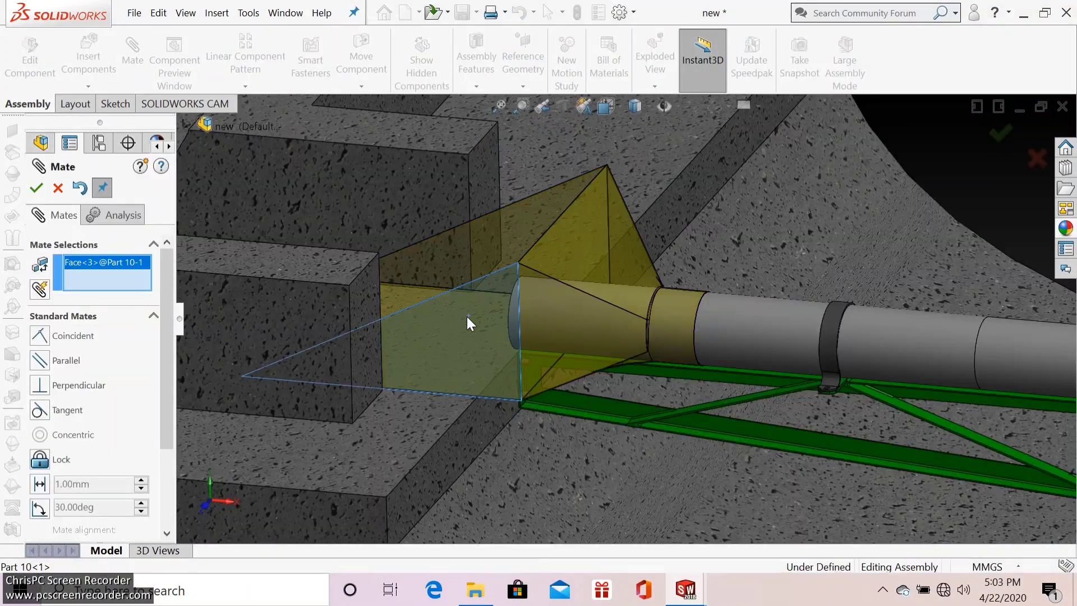
middle_click_drag(471, 323, 212, 343)
scroll(312, 447, "up", 3)
middle_click_drag(312, 447, 494, 308)
left_click(493, 308)
scroll(600, 371, "down", 3)
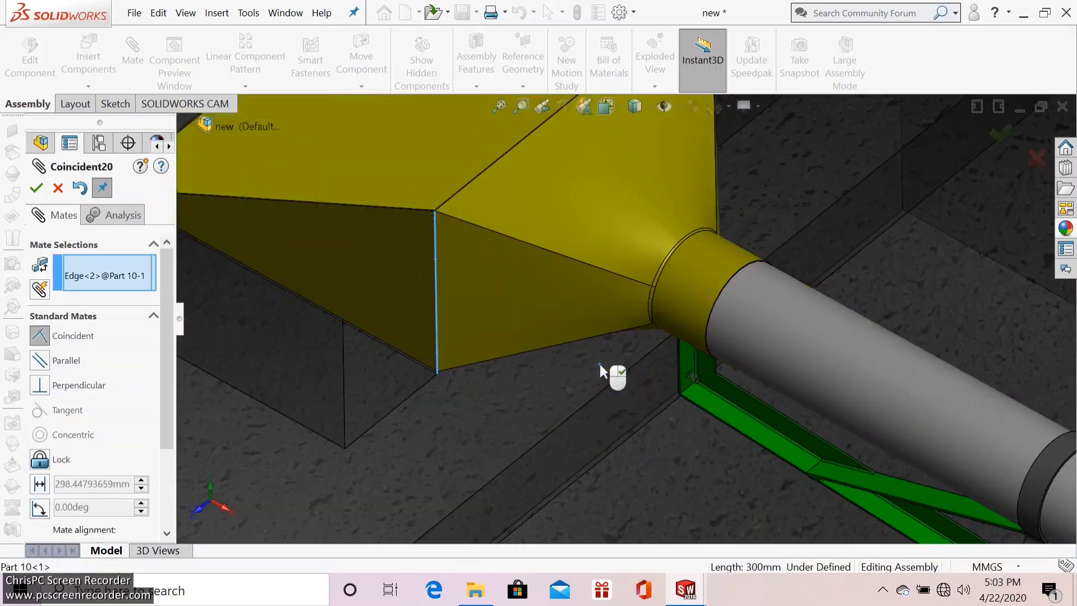
scroll(601, 371, "up", 3)
mouse_move(725, 334)
middle_mouse_down()
mouse_move(846, 389)
mouse_move(772, 393)
mouse_move(730, 318)
mouse_move(234, 333)
middle_mouse_up()
scroll(731, 318, "up", 5)
key("Escape")
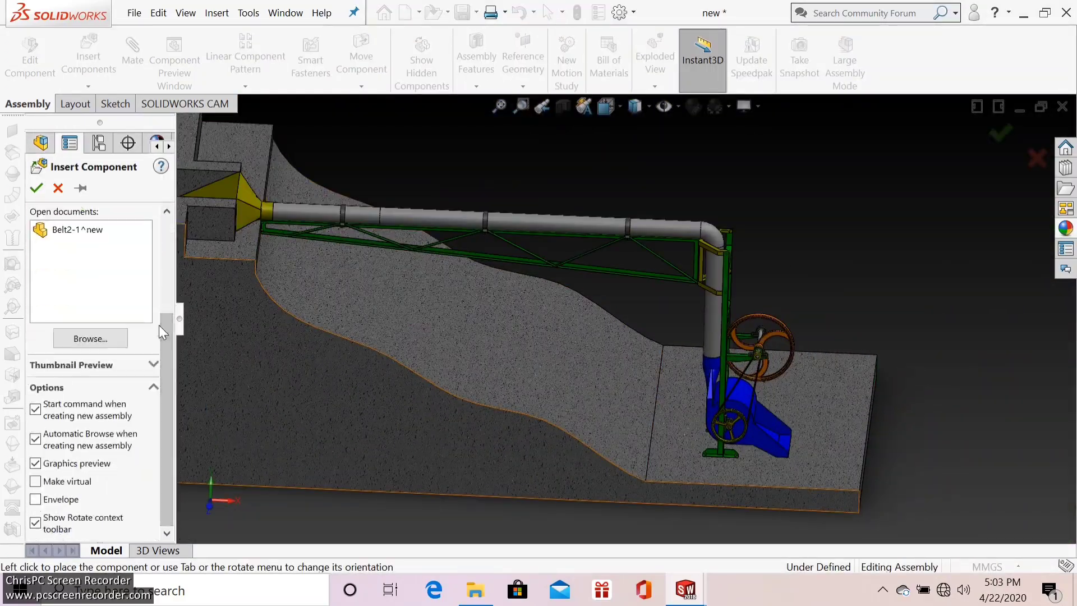
Step: Insert the Part 13 clamp and mate it concentric with the vertical pipe section
left_click(91, 338)
left_click(457, 337)
left_click(758, 516)
scroll(713, 337, "down", 3)
left_click(670, 359)
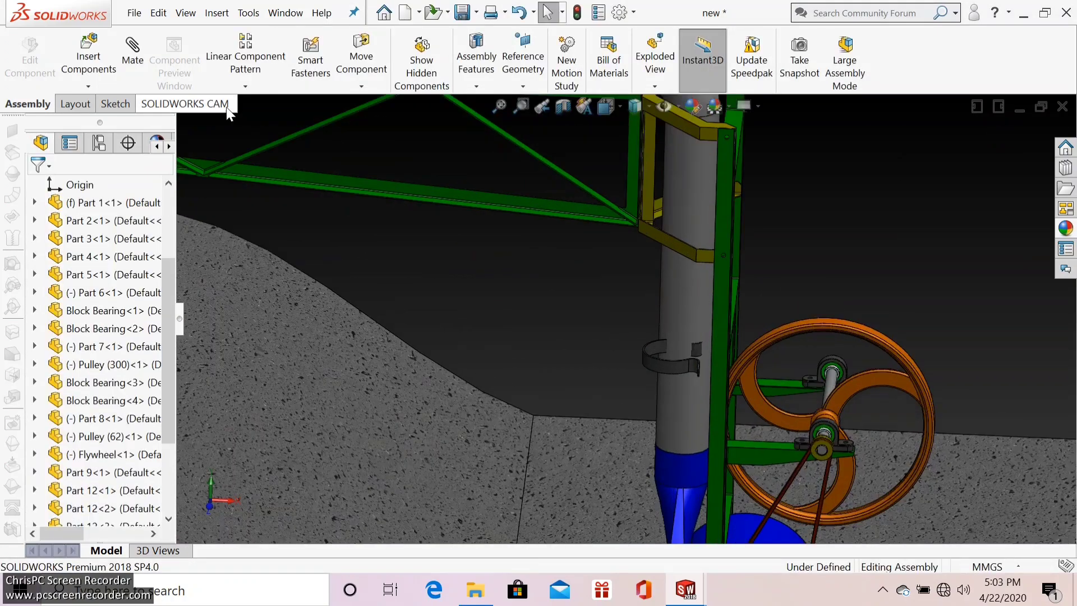
left_click(133, 56)
scroll(690, 337, "down", 3)
scroll(691, 282, "down", 3)
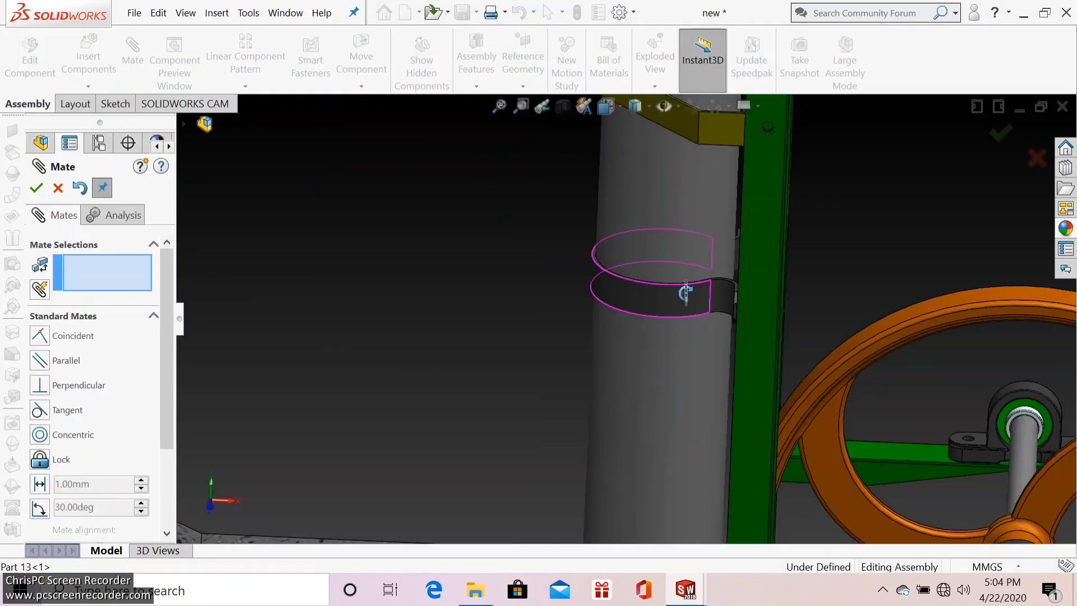
scroll(685, 292, "down", 3)
left_click(659, 376)
left_click(860, 405)
scroll(574, 352, "up", 5)
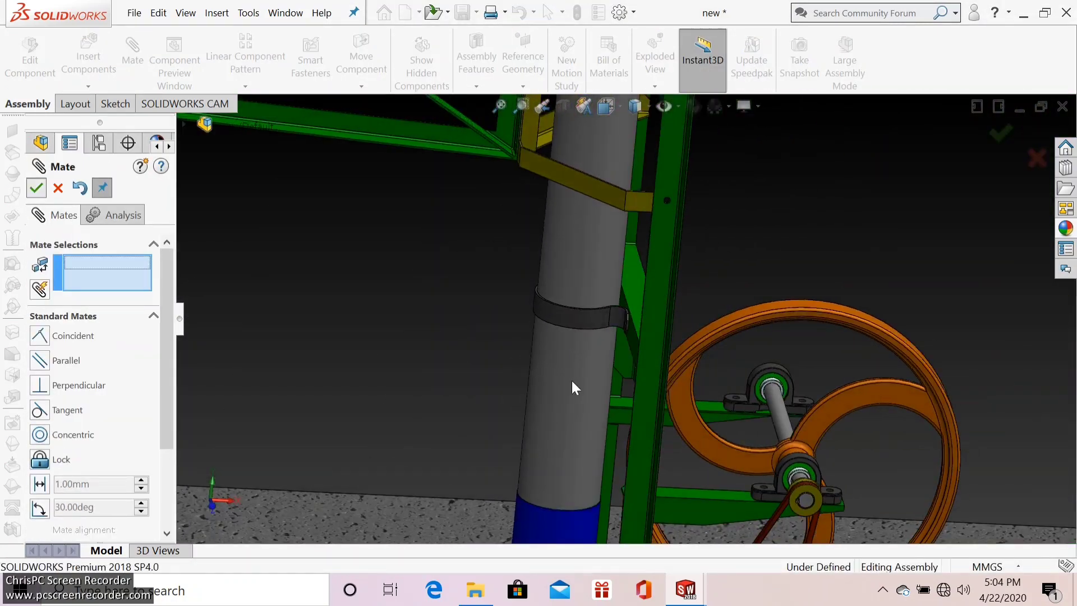
key("Escape")
Step: Mate the clamp's foot hole concentric with the matching hole in the yellow bracket
left_click(592, 320)
scroll(561, 148, "down", 3)
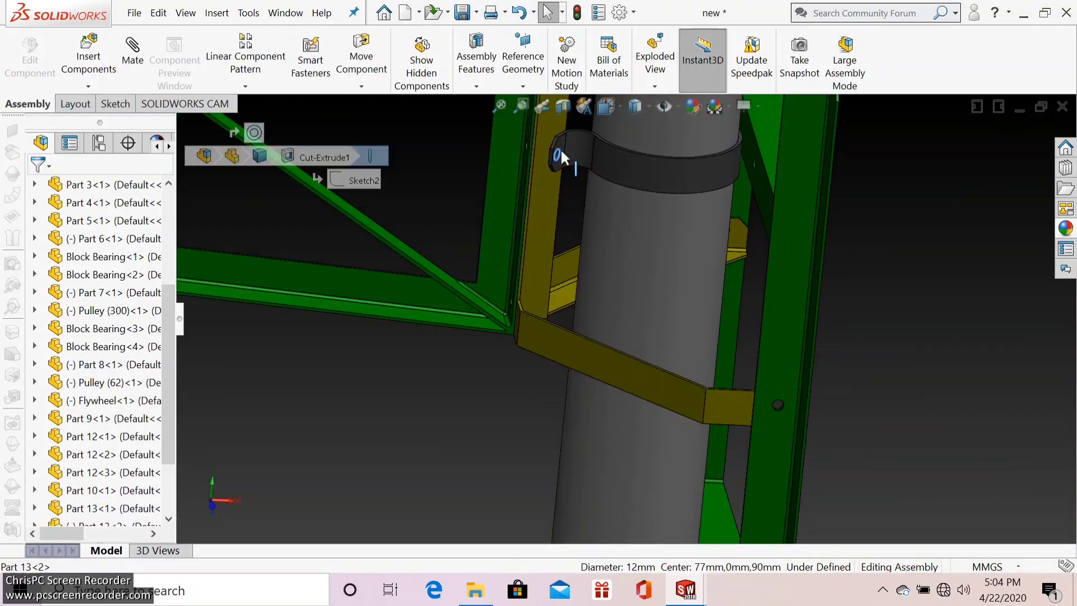
scroll(702, 188, "up", 3)
left_click(133, 51)
scroll(793, 209, "down", 3)
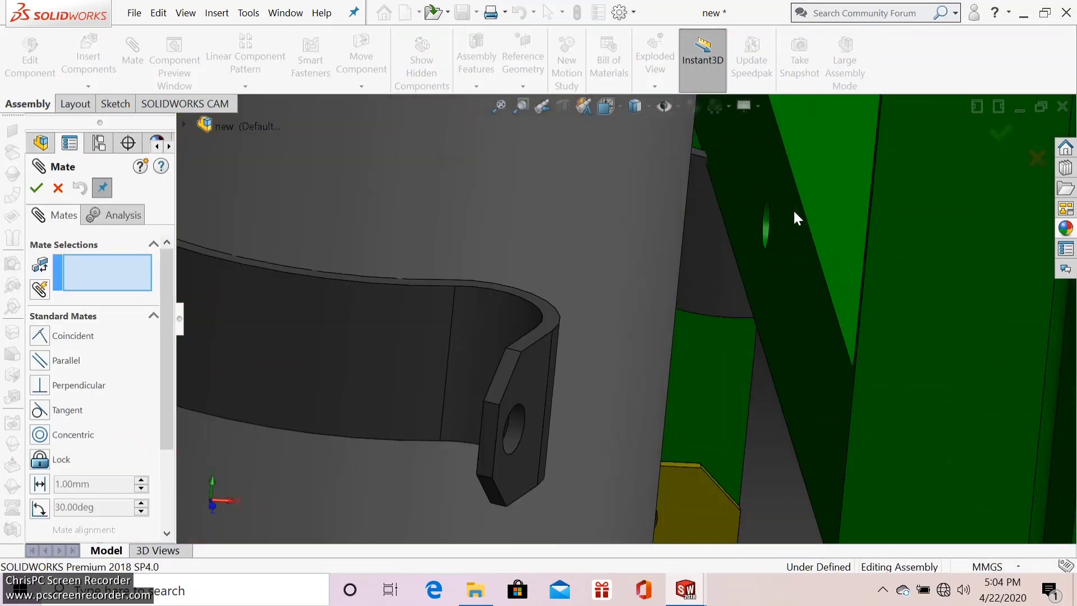
left_click(793, 209)
left_click(409, 506)
key("Return")
scroll(646, 341, "up", 5)
scroll(645, 341, "up", 5)
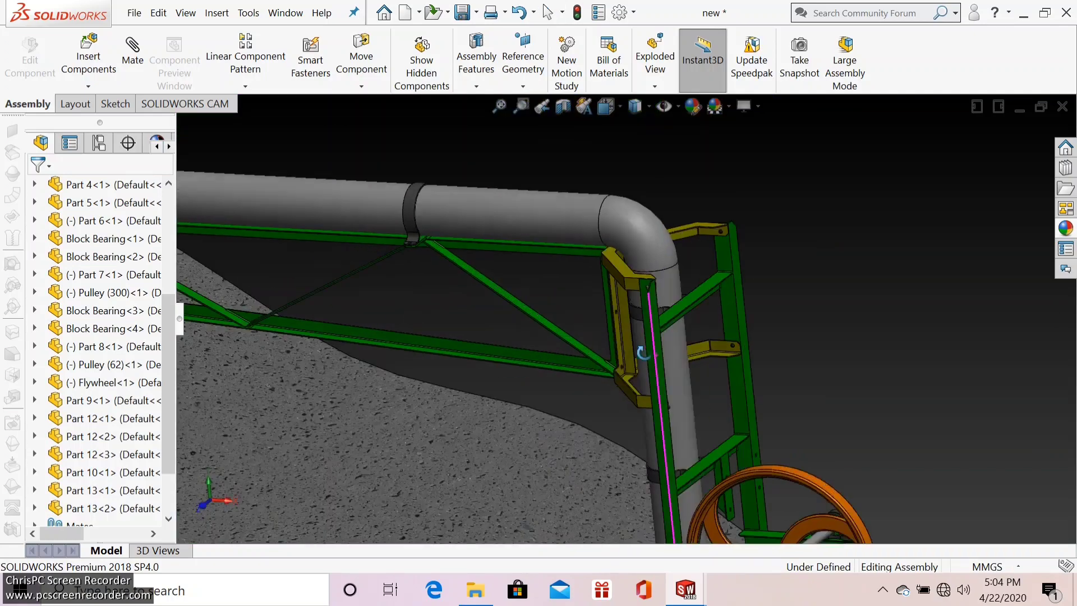
key("space")
Step: Make the blue housing transparent and view the machine from the front
left_click(772, 352)
scroll(692, 430, "down", 3)
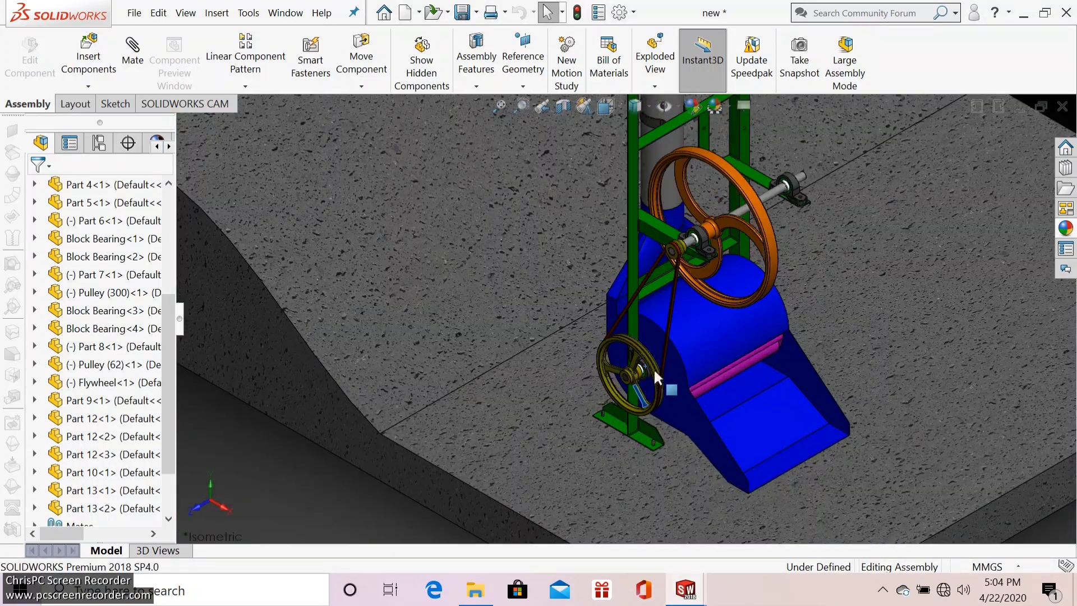
left_click(725, 419)
left_click(843, 332)
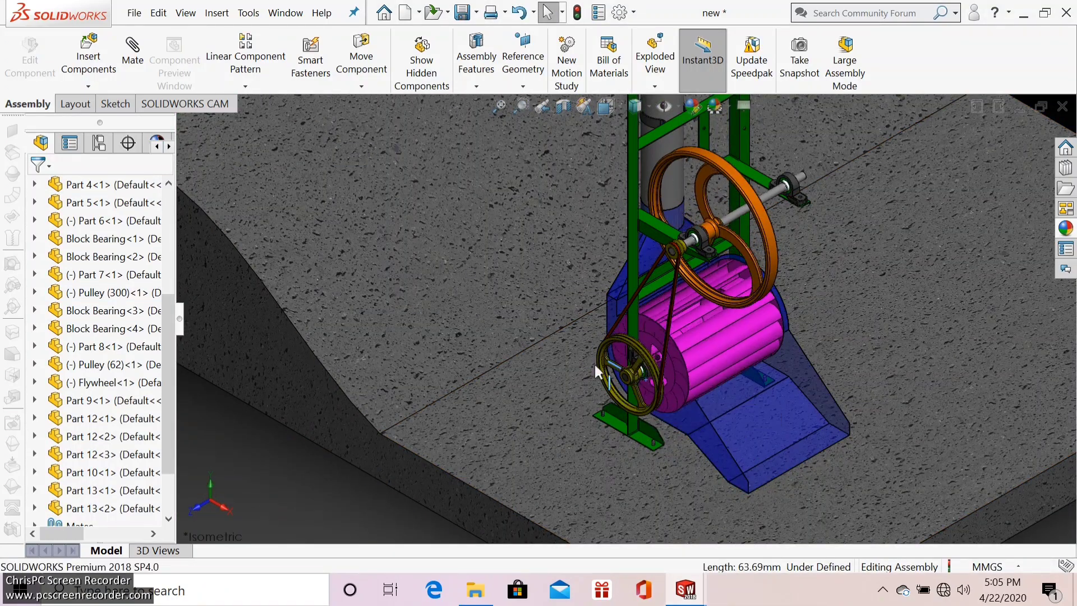
key("ctrl+1")
key("space")
left_click(469, 349)
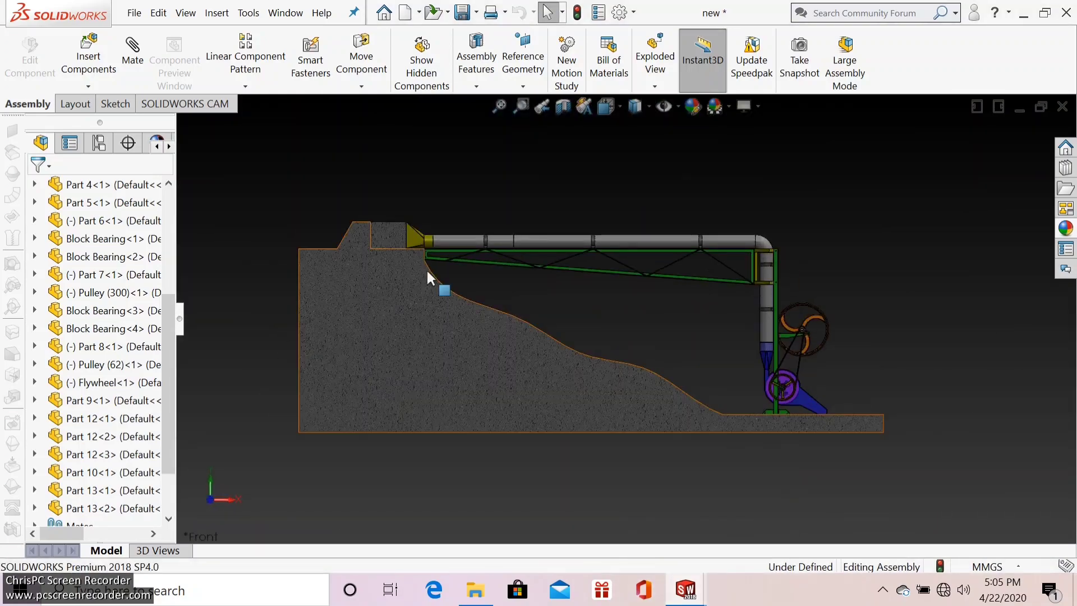
scroll(432, 270, "down", 3)
scroll(829, 328, "up", 3)
scroll(824, 397, "up", 2)
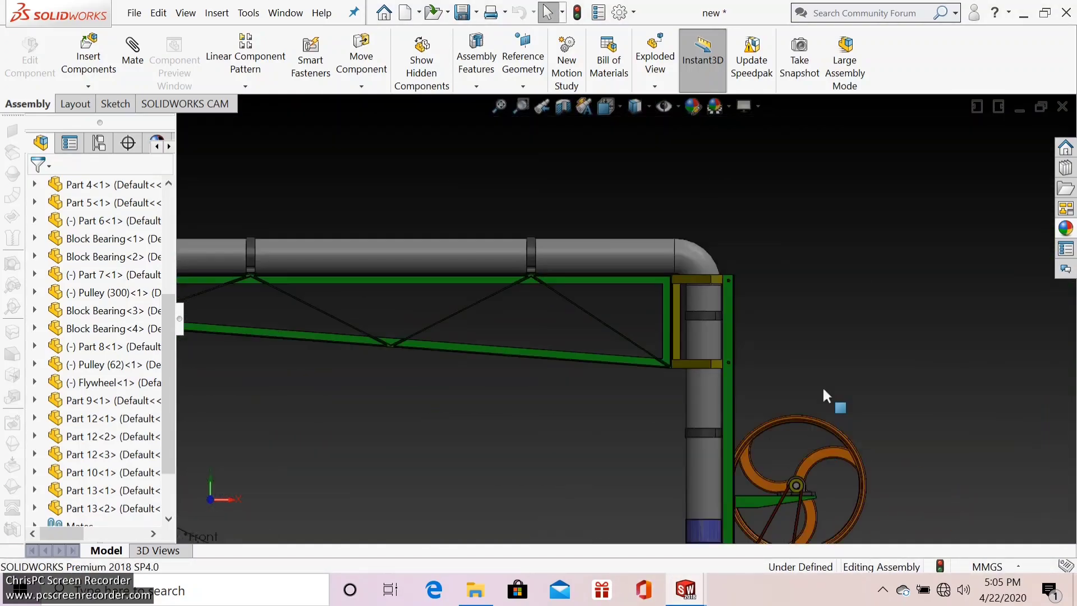
Step: Orbit around the machine, then turn on the MotionManager to add Motion Study 1
middle_click_drag(824, 396, 844, 328, "ctrl")
scroll(743, 359, "down", 2)
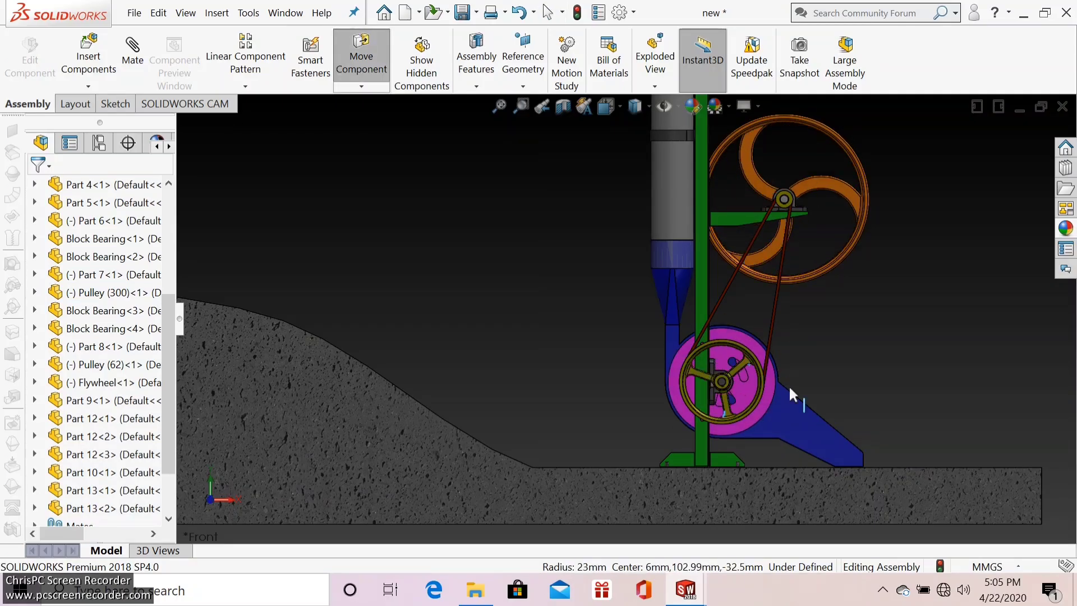
scroll(830, 365, "up", 2)
mouse_move(863, 346)
middle_mouse_down()
mouse_move(708, 281)
mouse_move(705, 406)
mouse_move(593, 462)
mouse_move(582, 231)
middle_mouse_up()
scroll(611, 164, "down", 3)
mouse_move(611, 165)
middle_mouse_down()
mouse_move(584, 336)
mouse_move(769, 305)
mouse_move(737, 231)
mouse_move(753, 281)
middle_mouse_up()
scroll(773, 361, "down", 2)
scroll(676, 436, "up", 10)
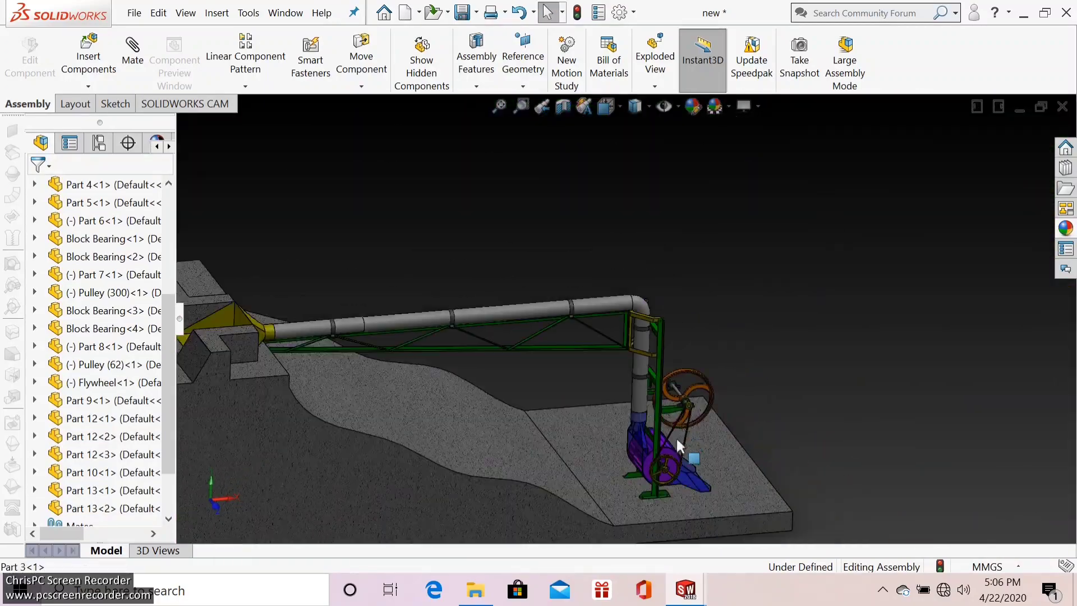
mouse_move(675, 436)
middle_mouse_down()
mouse_move(637, 308)
mouse_move(572, 399)
mouse_move(730, 345)
middle_mouse_up()
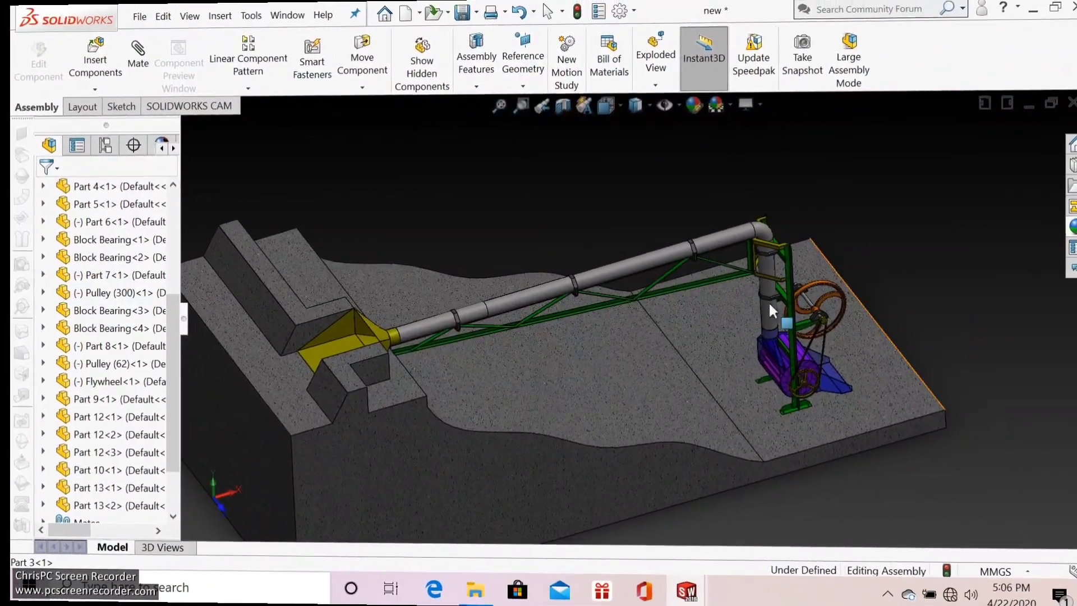
scroll(622, 210, "down", 2)
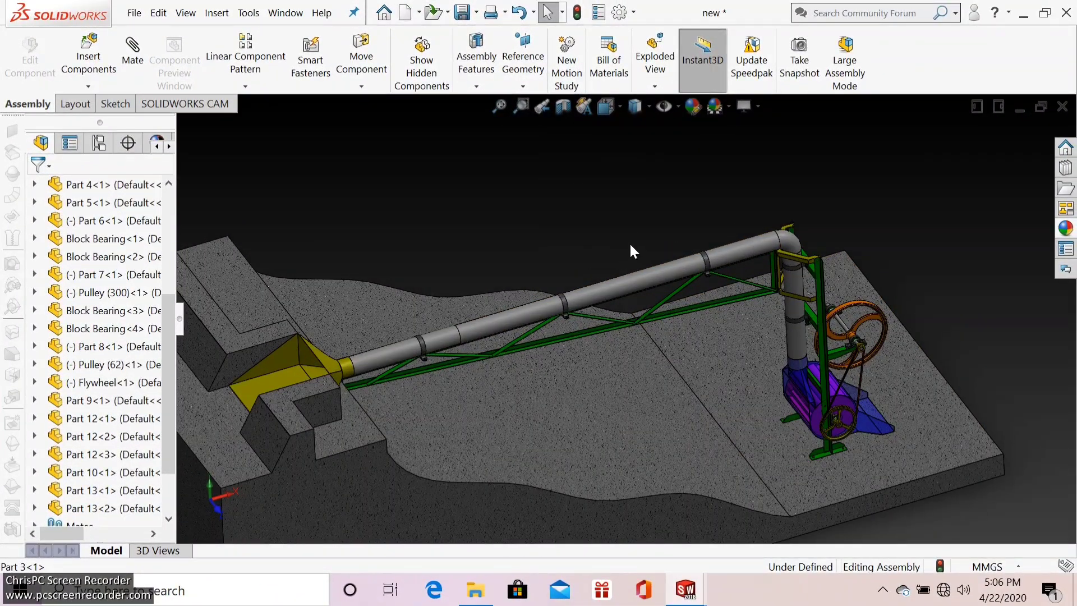
right_click(954, 76)
left_click(554, 478)
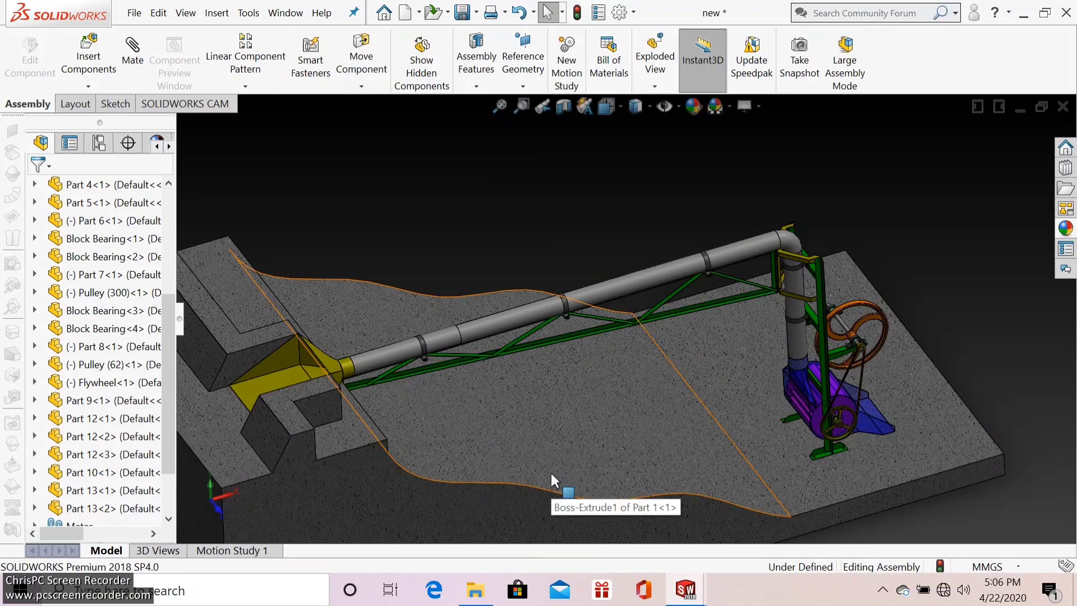
Step: Add a rotary motor on the Pulley (300) hub face at a constant 50 RPM
left_click(241, 549)
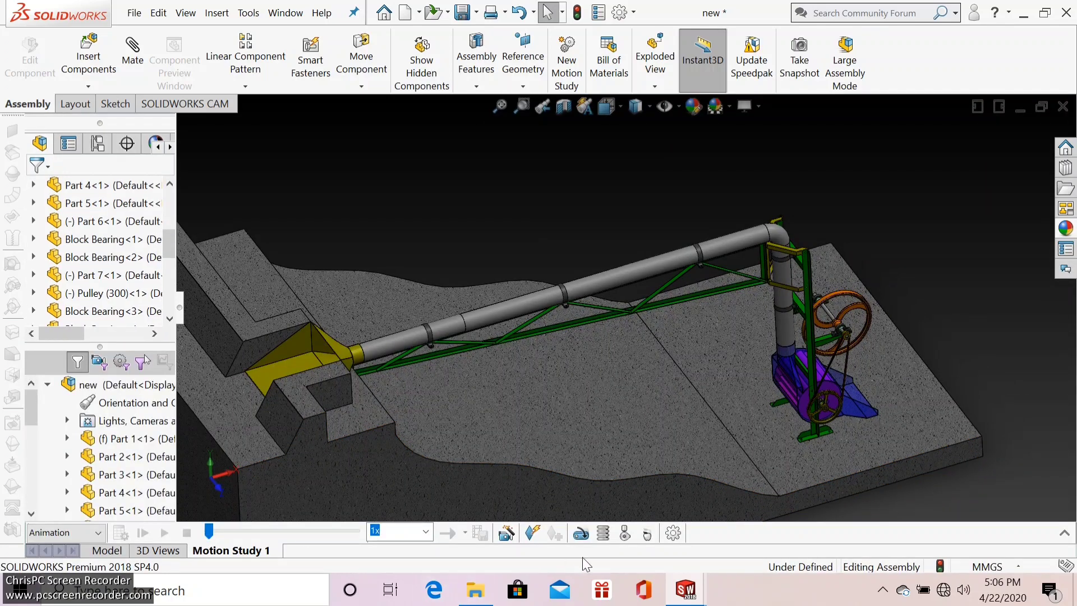
left_click(581, 536)
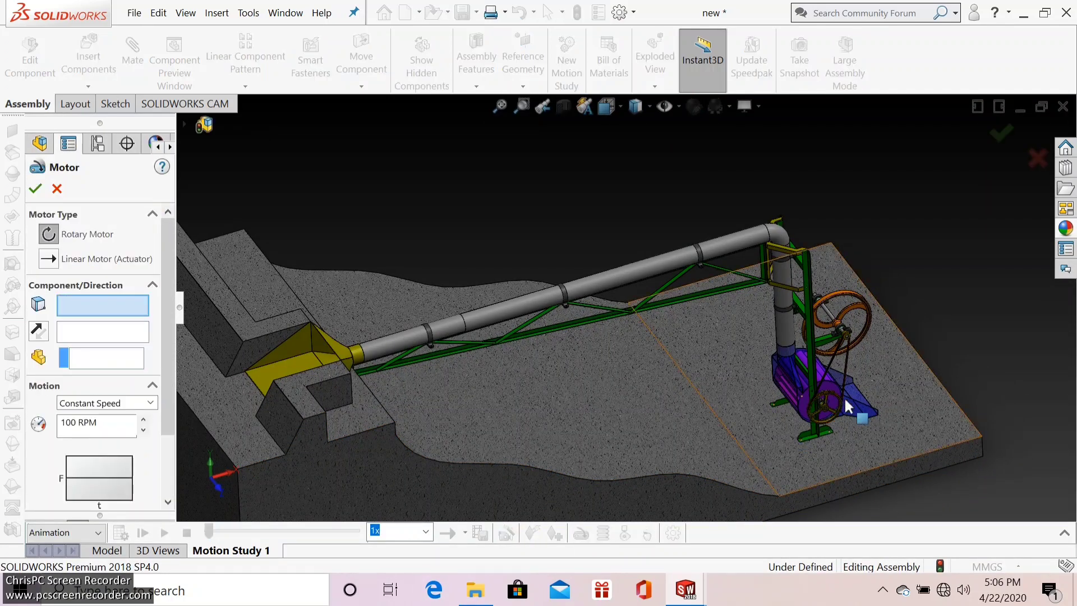
scroll(849, 407, "down", 2)
scroll(830, 414, "down", 3)
scroll(794, 414, "down", 3)
scroll(696, 365, "down", 3)
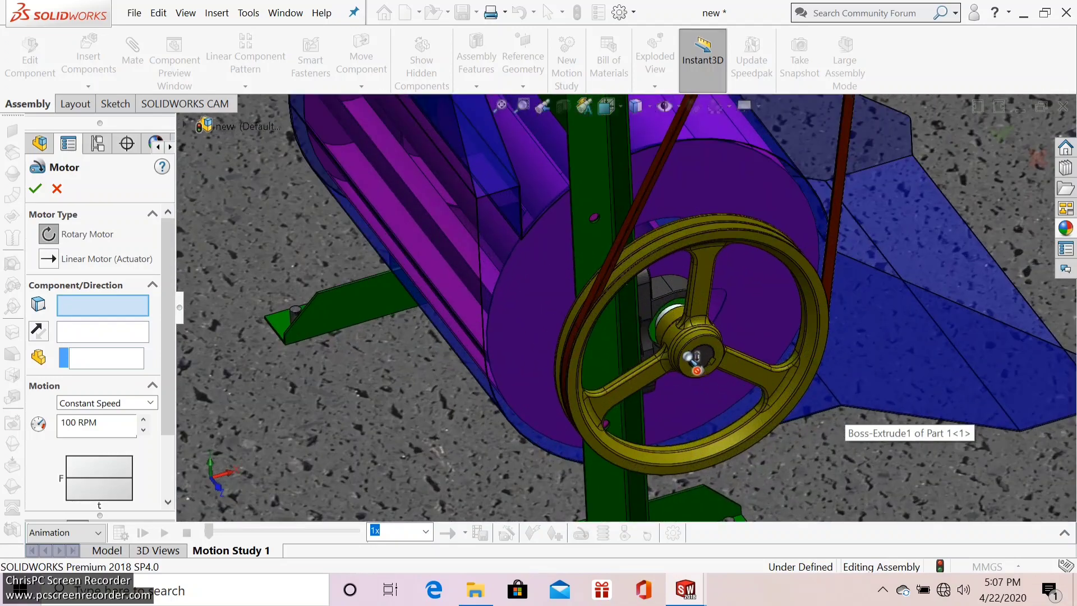
scroll(686, 354, "down", 2)
left_click(670, 328)
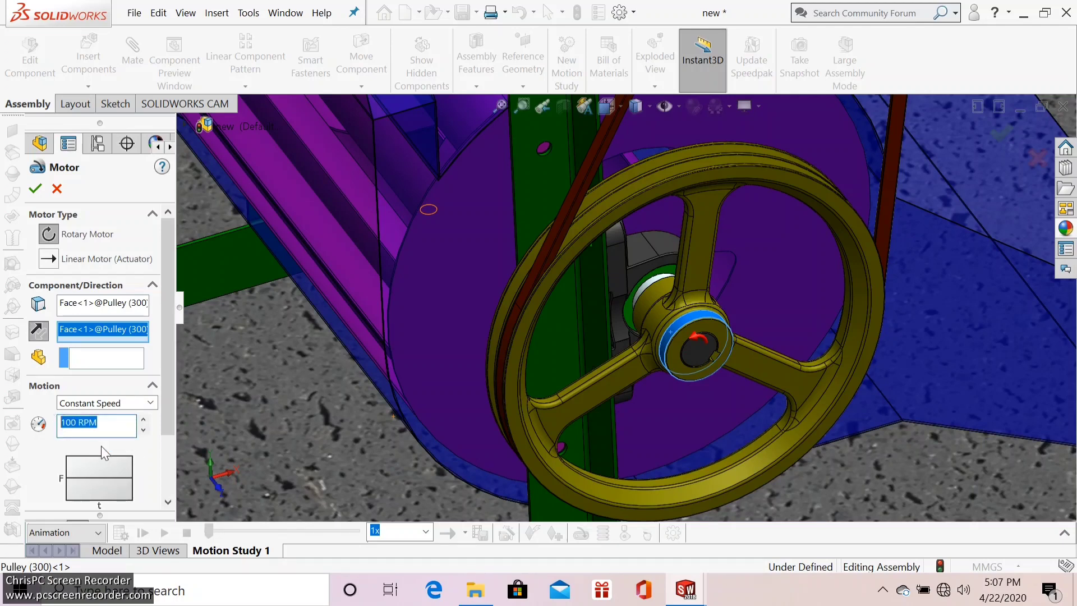
type("50")
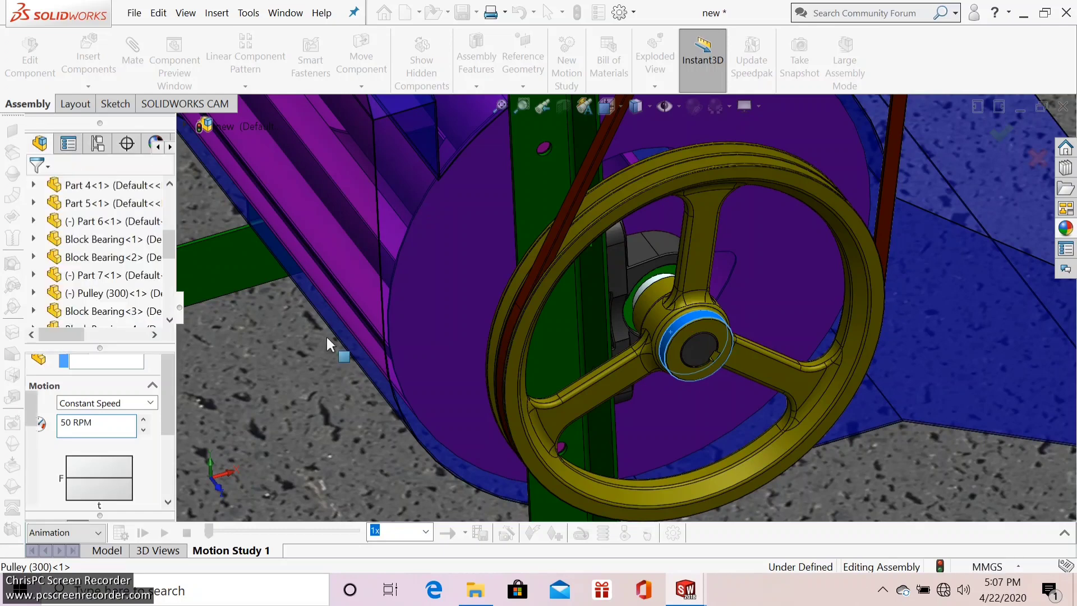
key("Return")
scroll(625, 361, "up", 5)
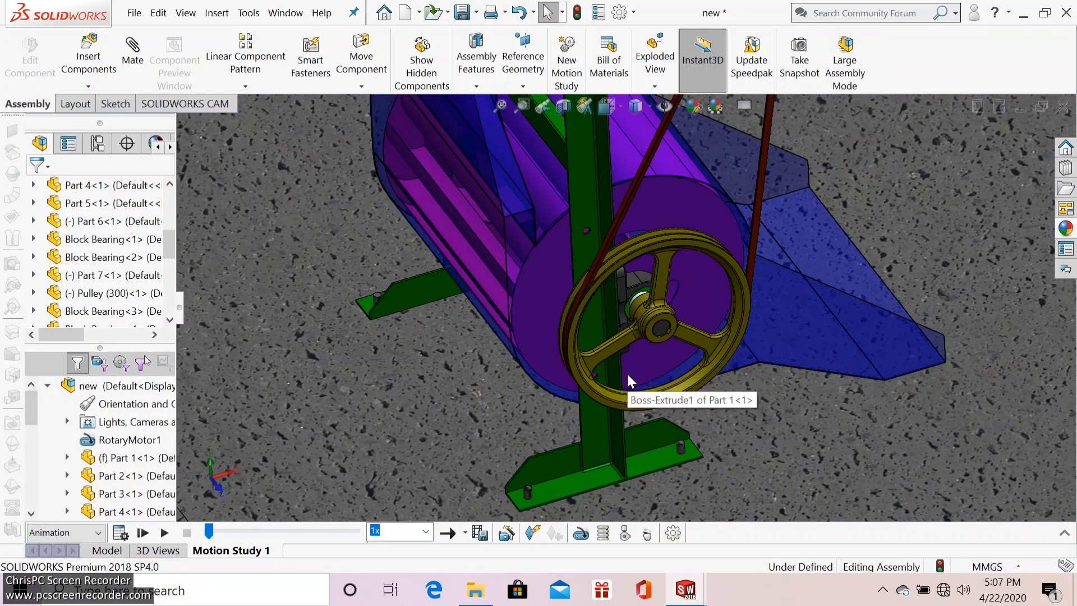
Step: Stretch the motion study end key to 18 seconds and play the animation
left_click(1065, 535)
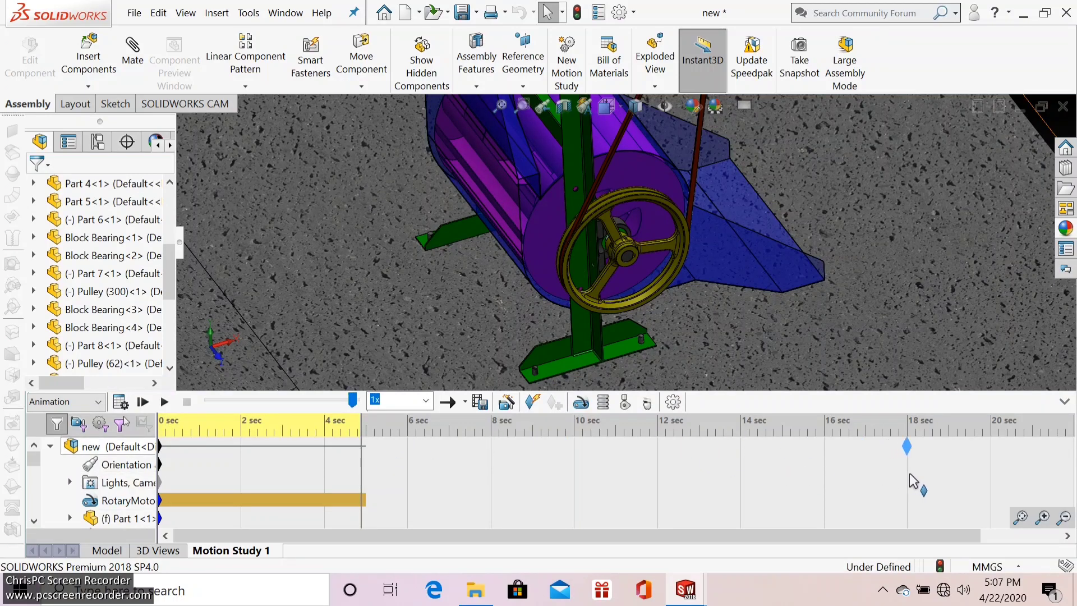
left_click_drag(910, 473, 907, 473)
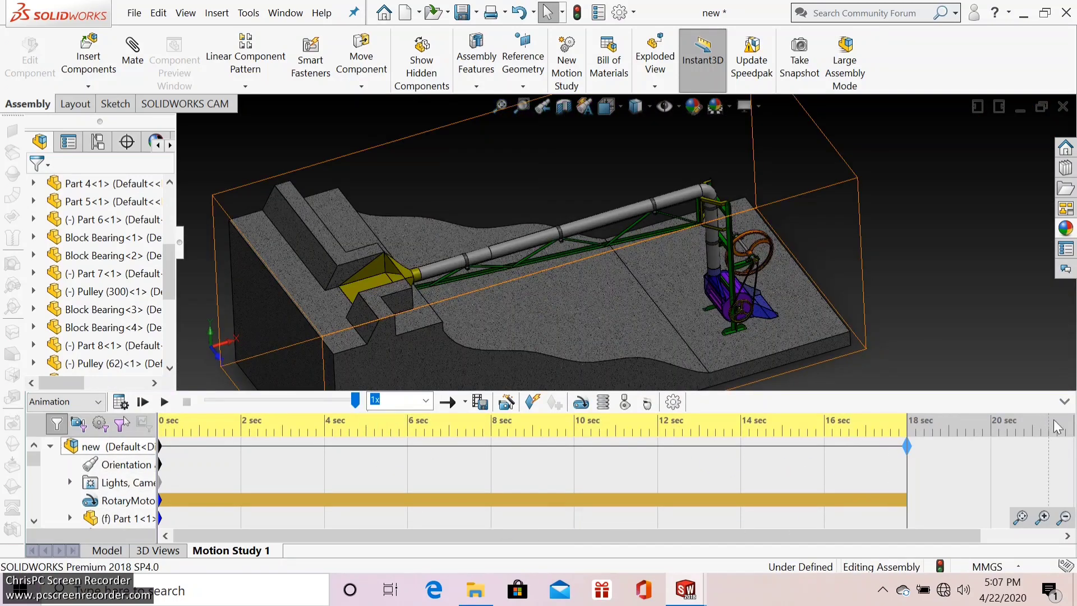
left_click(1066, 409)
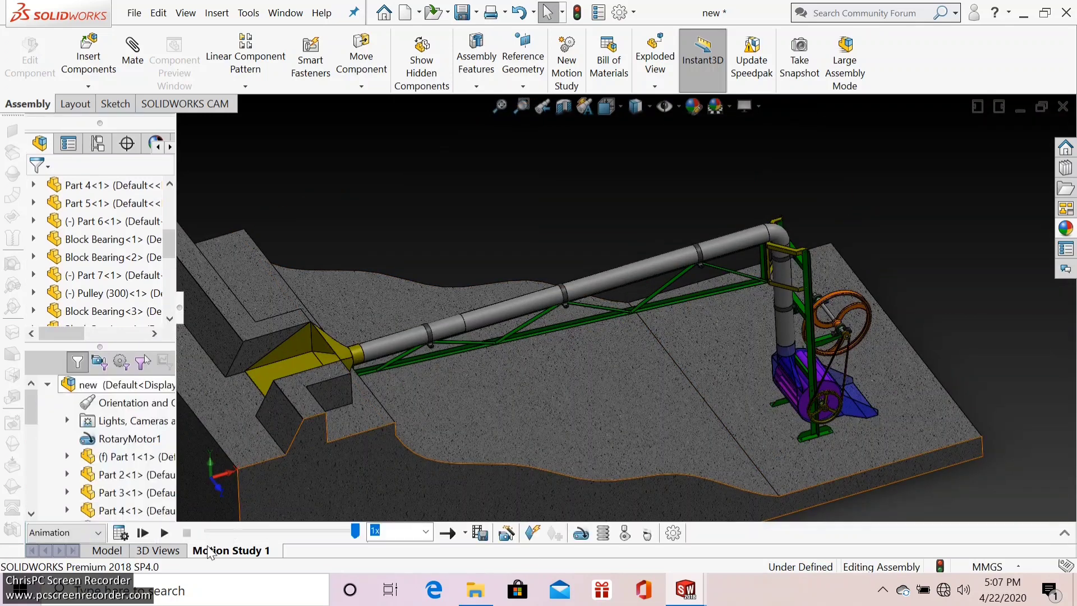
left_click(169, 537)
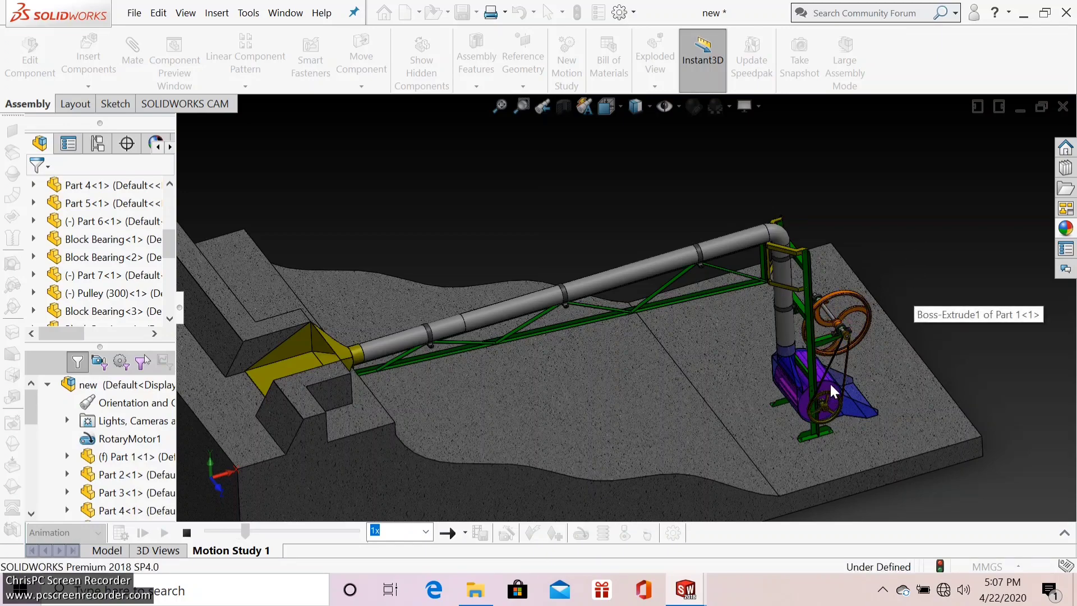
Step: Orbit the running animation to look down on the drum, then snap to a standard view
scroll(830, 382, "down", 2)
scroll(724, 391, "down", 2)
scroll(751, 375, "down", 2)
scroll(745, 372, "down", 2)
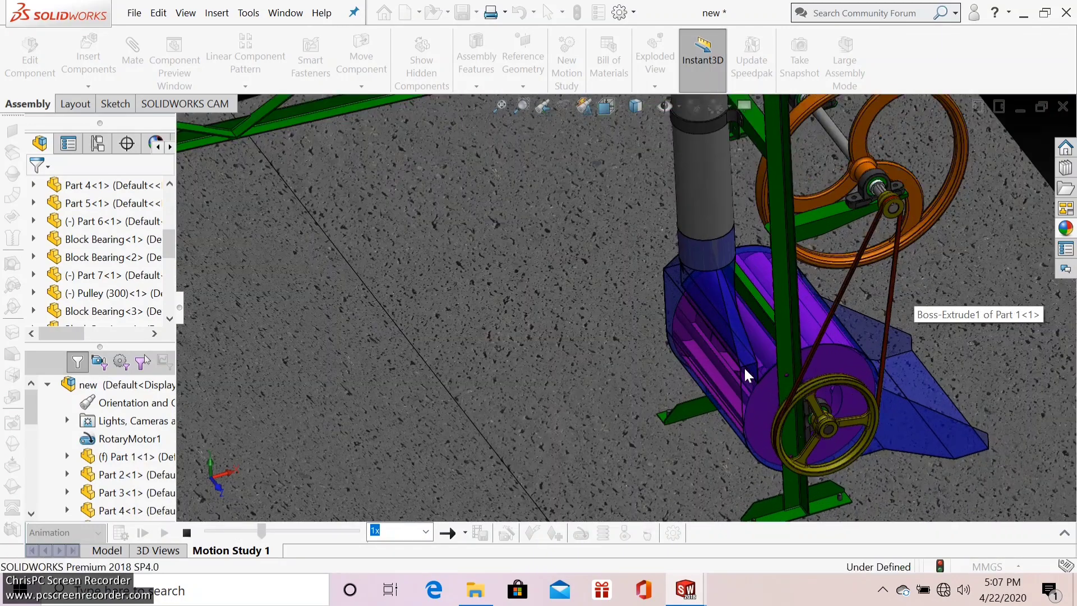
scroll(745, 372, "down", 2)
scroll(745, 372, "down", 2)
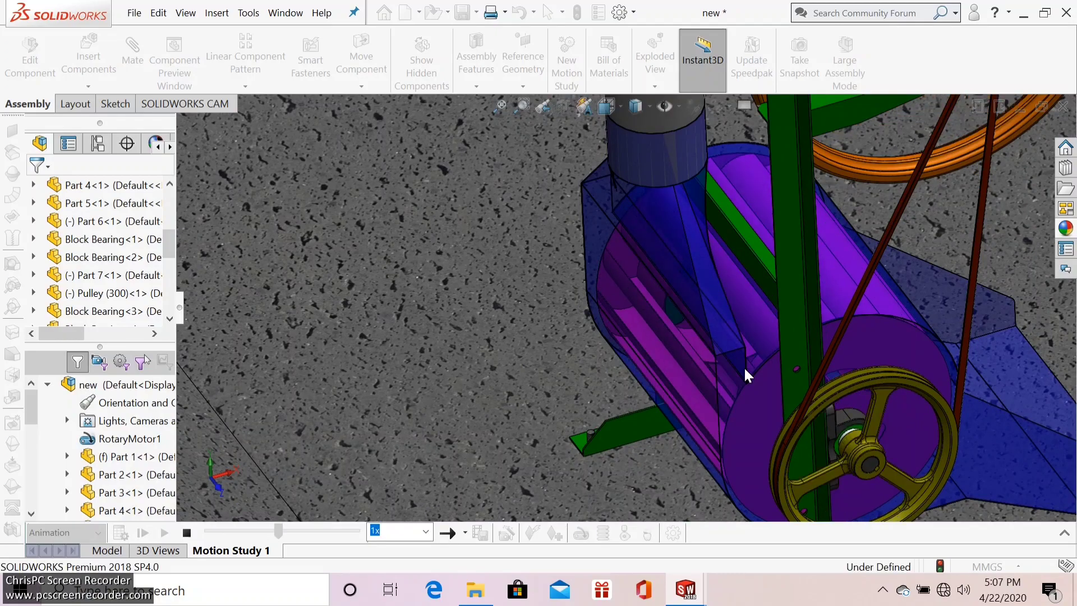
scroll(745, 370, "up", 2)
mouse_move(745, 374)
middle_mouse_down()
mouse_move(673, 373)
mouse_move(635, 434)
middle_mouse_up()
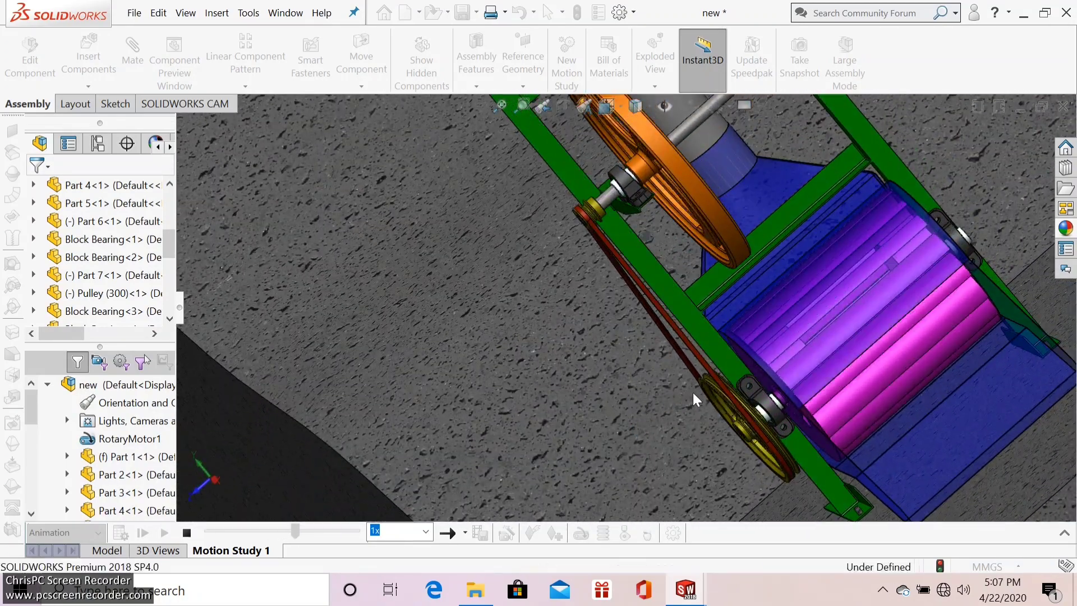
mouse_move(697, 397)
middle_mouse_down()
mouse_move(598, 395)
mouse_move(647, 414)
mouse_move(662, 404)
mouse_move(638, 361)
mouse_move(650, 423)
mouse_move(668, 433)
mouse_move(686, 422)
middle_mouse_up()
key("space")
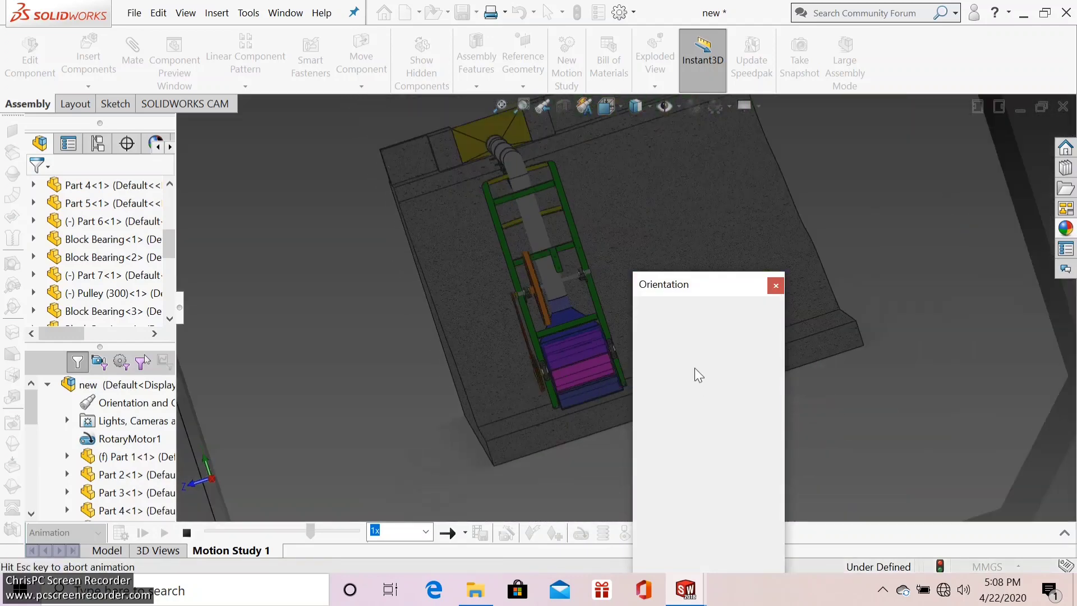
left_click(664, 356)
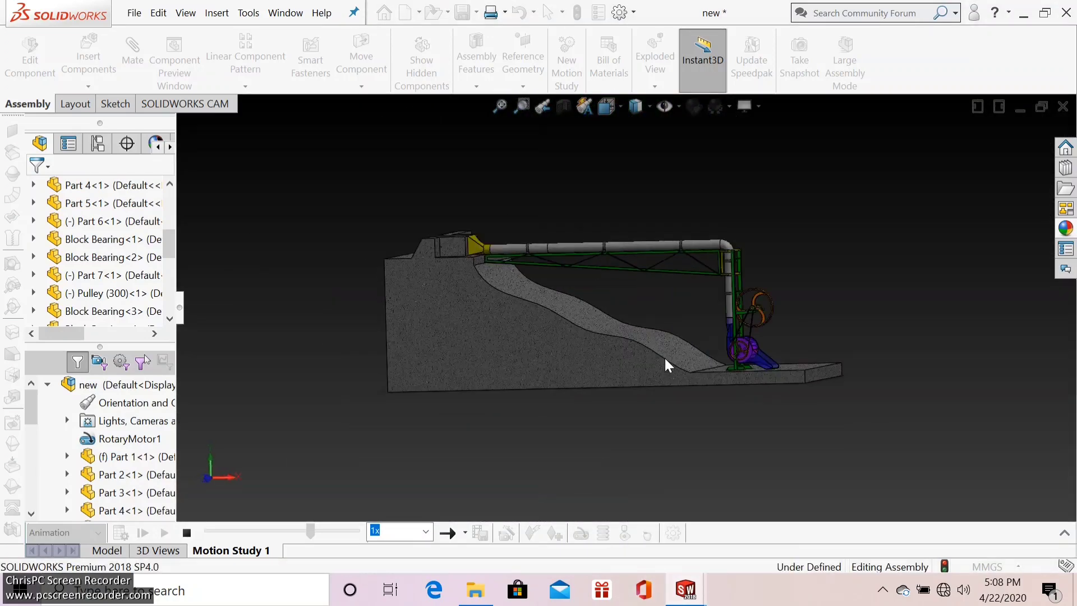
scroll(756, 339, "down", 2)
scroll(782, 322, "down", 2)
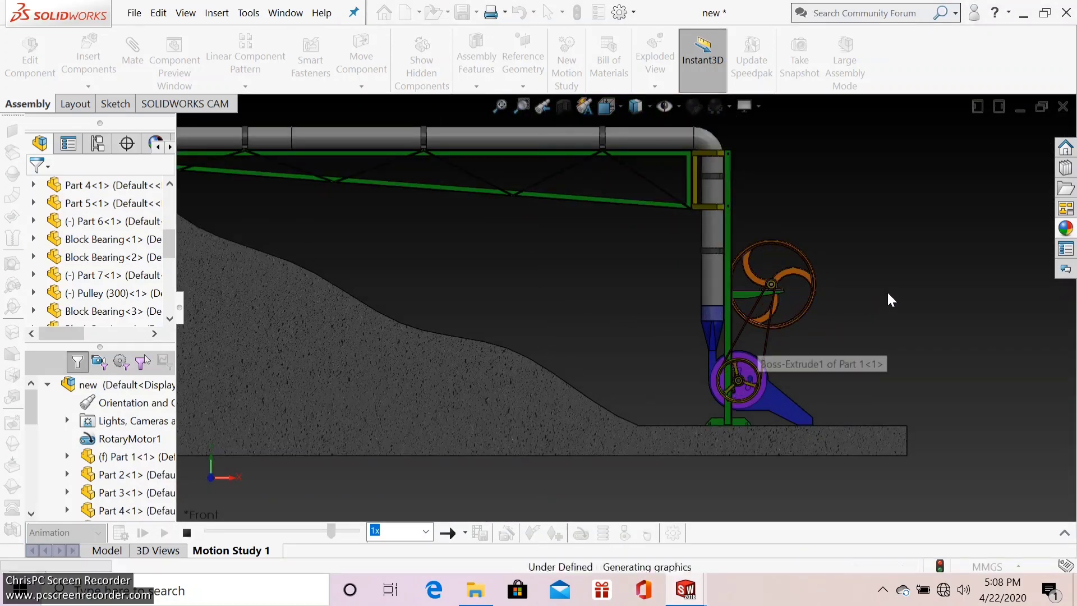
scroll(645, 305, "up", 2)
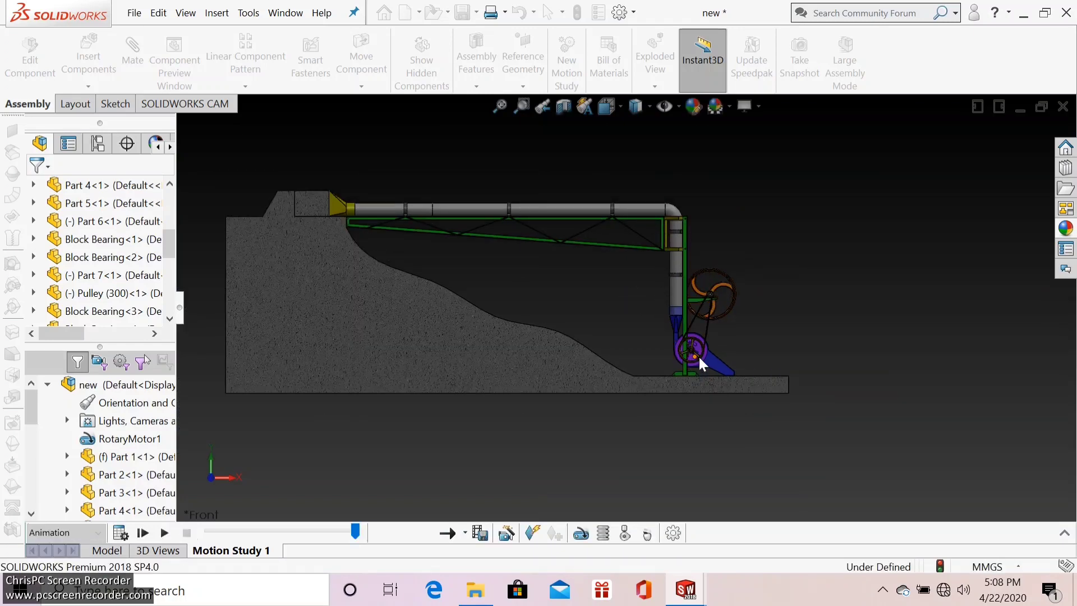
Step: Replay the motion study and watch it from the Right and Front views
left_click(163, 531)
key("space")
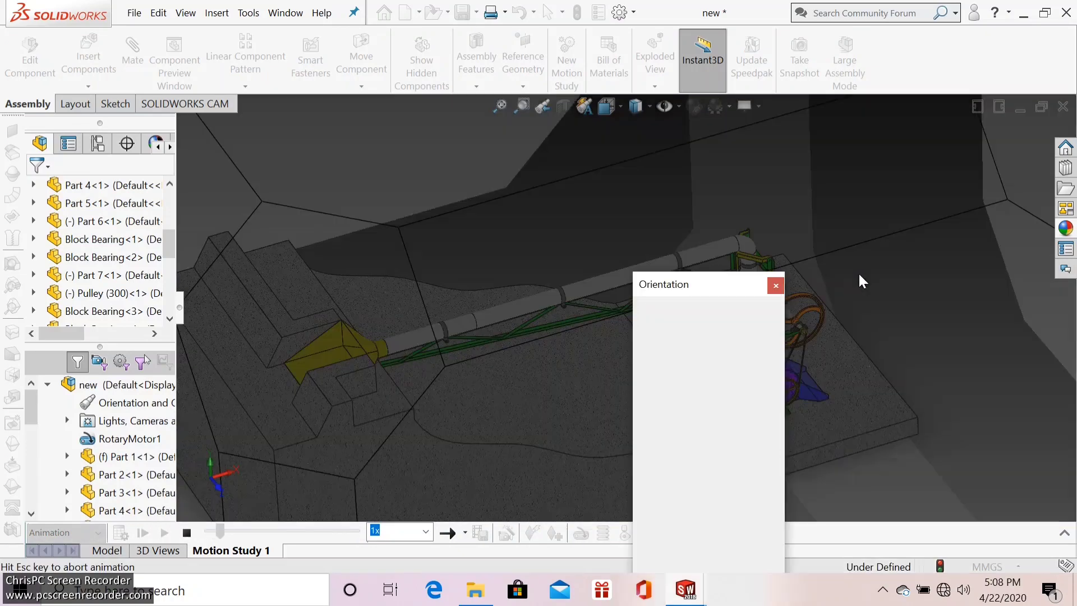
left_click(695, 362)
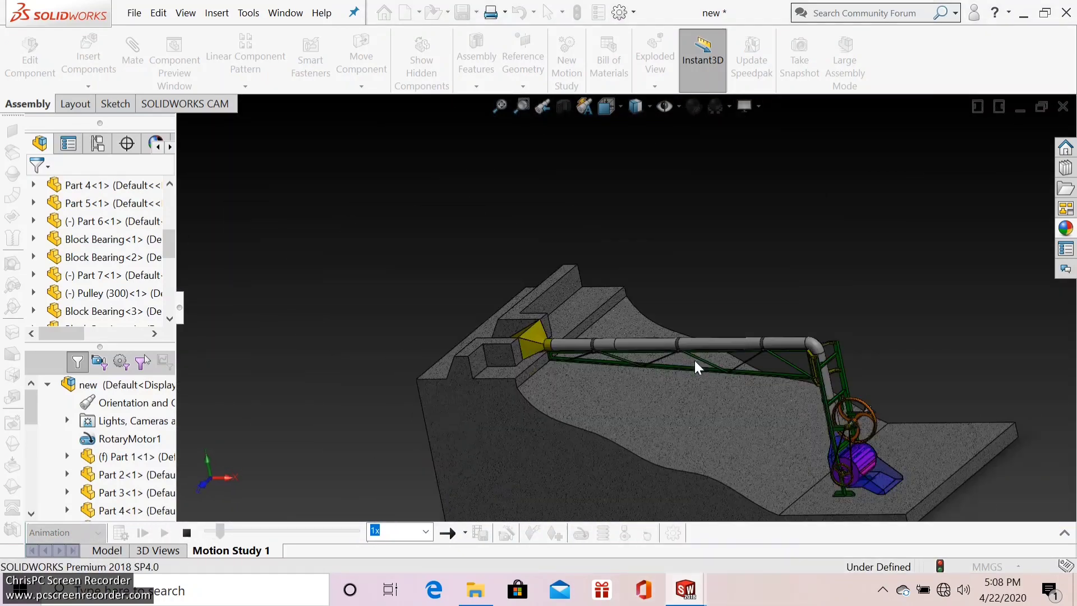
scroll(538, 420, "down", 3)
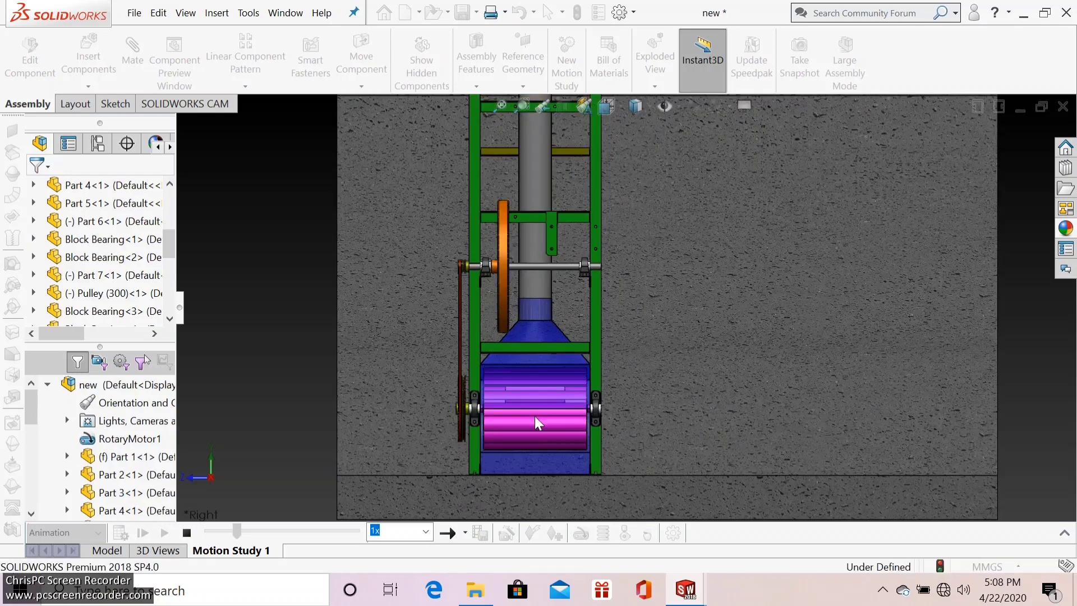
key("space")
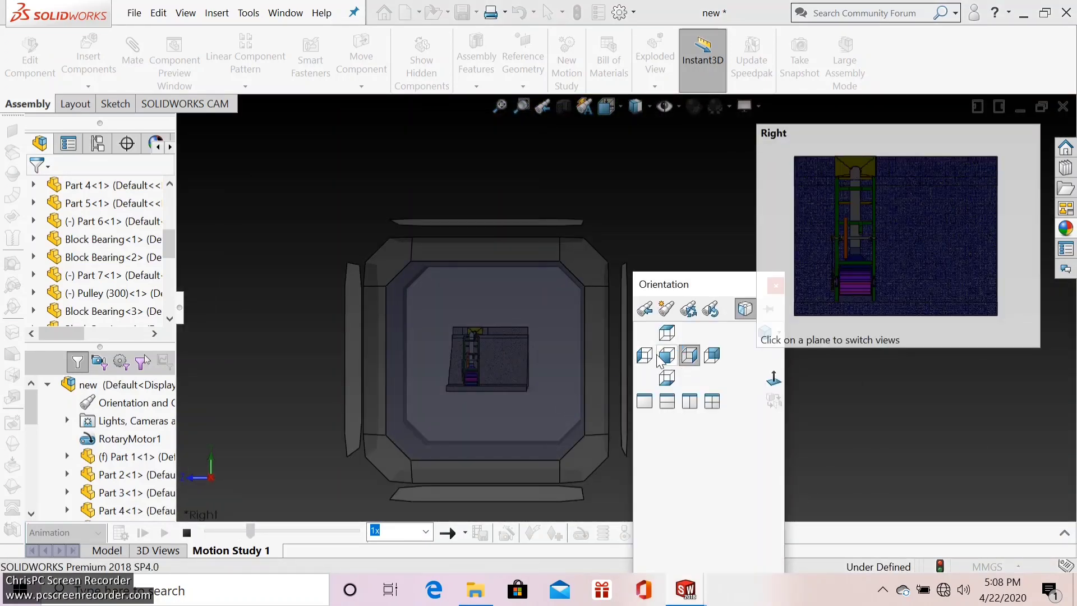
left_click(667, 355)
Step: Switch to the Isometric view and zoom to fit the whole machine and terrain
key("space")
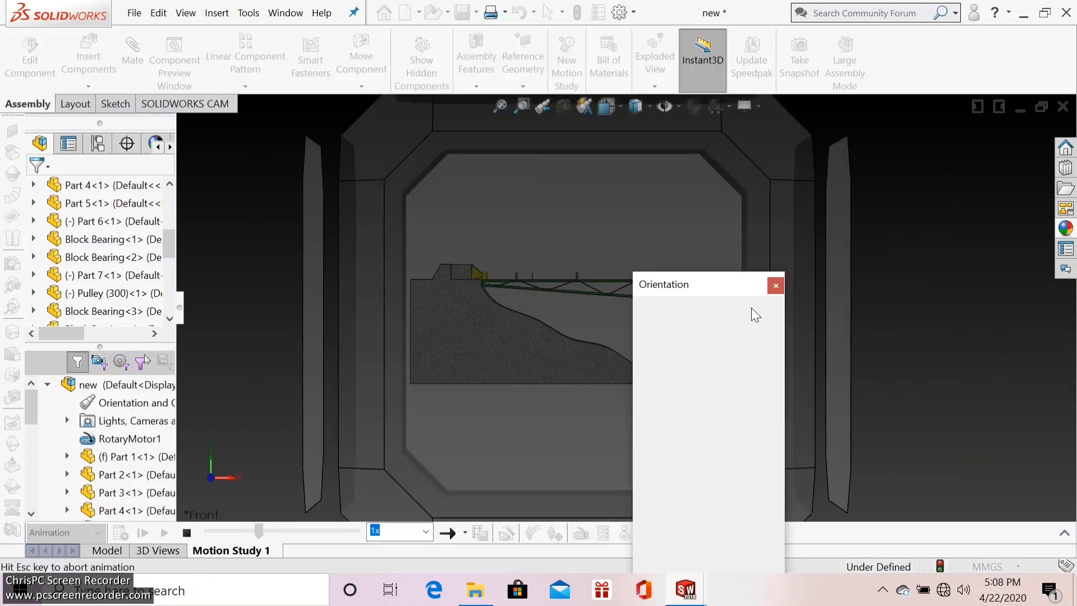
key("ctrl+1")
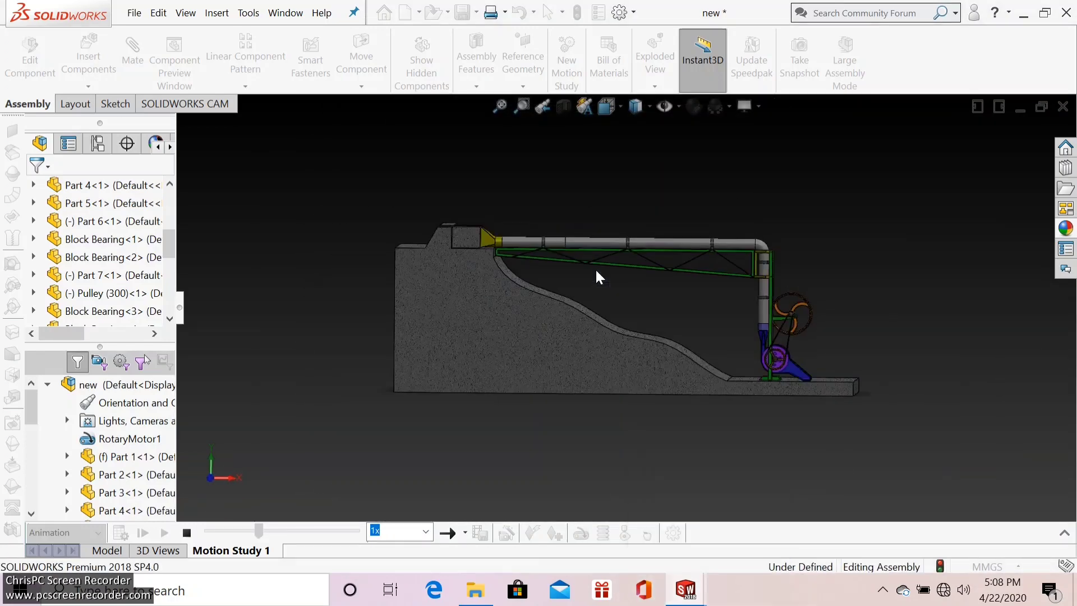
key("ctrl+7")
scroll(689, 303, "down", 4)
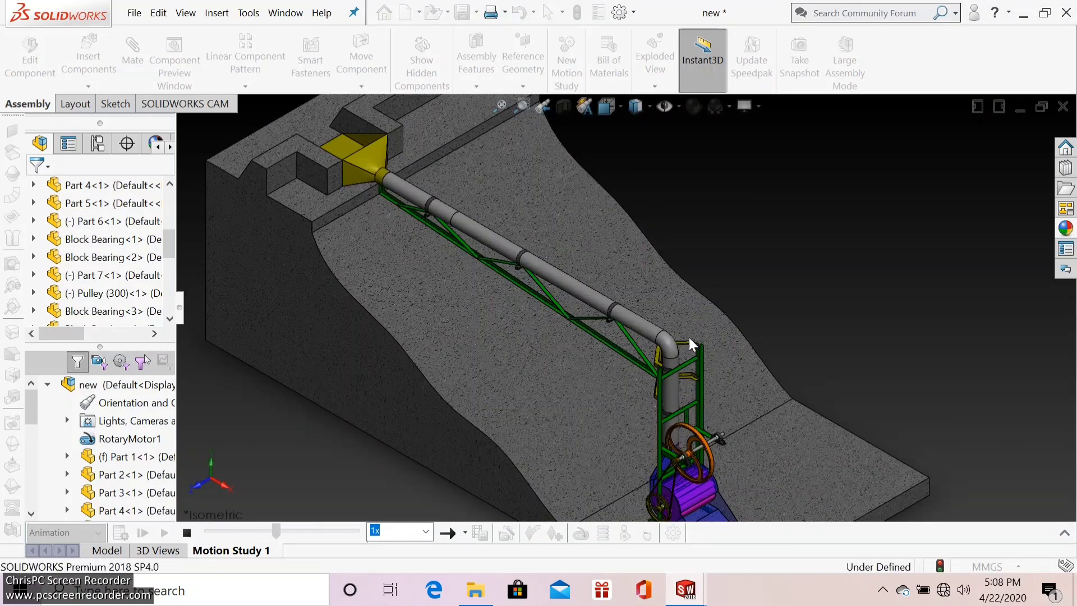
scroll(689, 337, "up", 5)
scroll(618, 433, "down", 1)
scroll(619, 433, "down", 3)
scroll(683, 410, "down", 2)
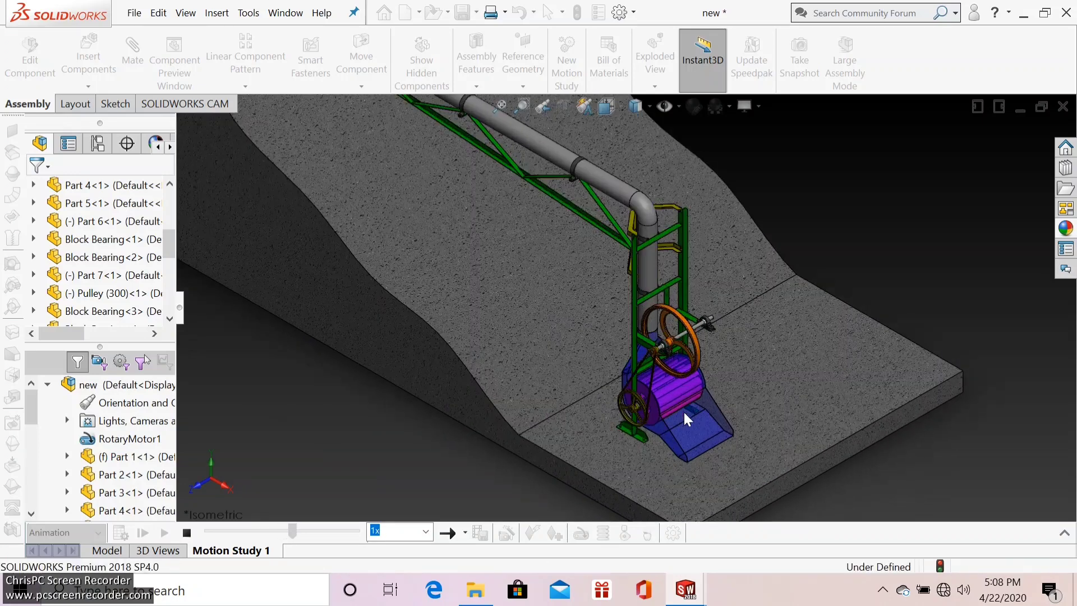
scroll(694, 433, "down", 1)
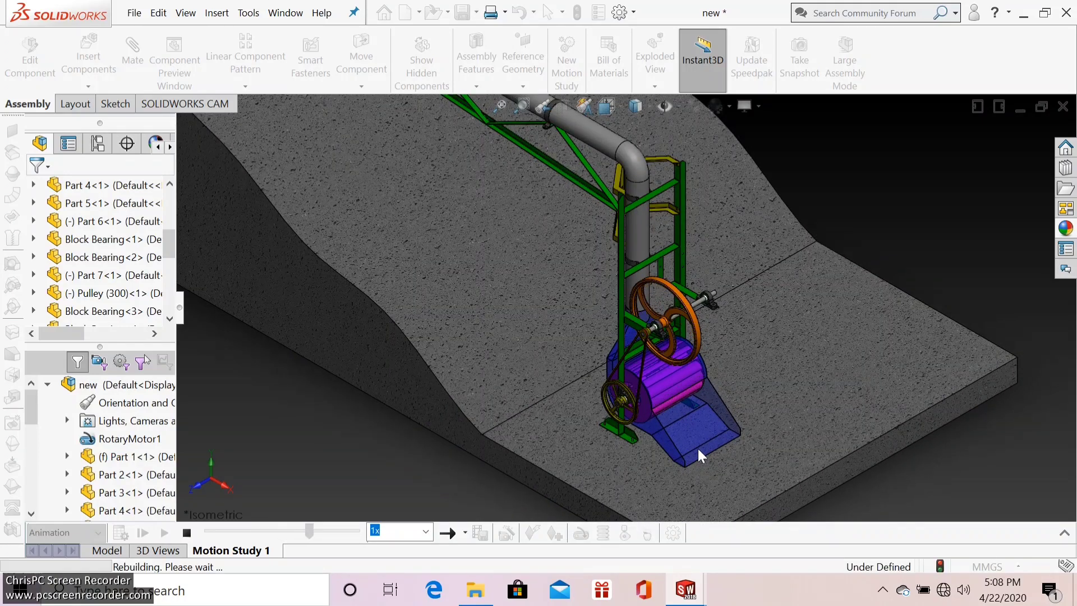
key("f")
key("space")
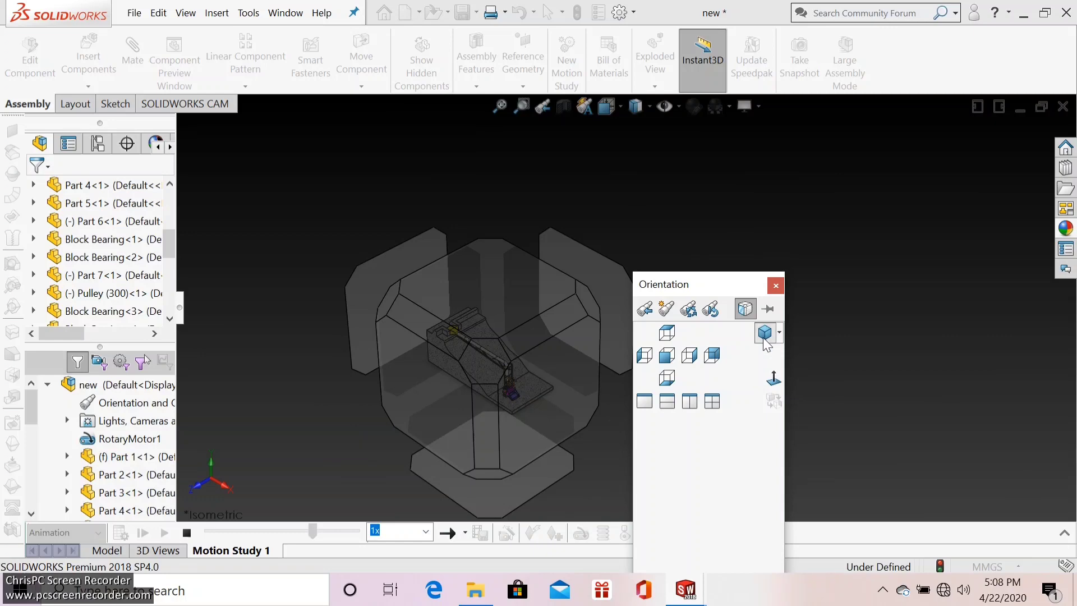
left_click(765, 333)
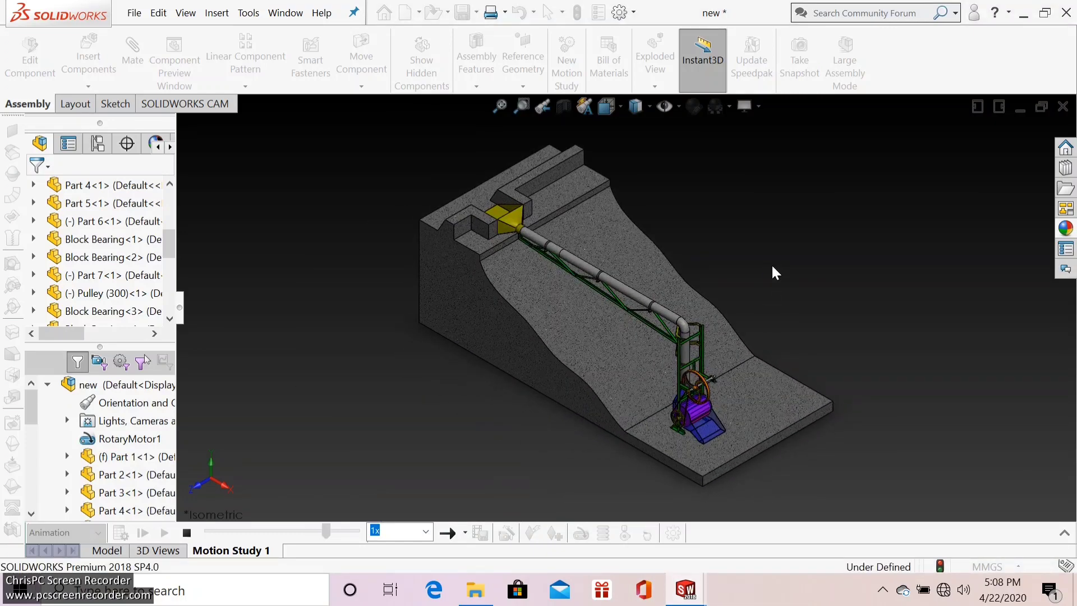